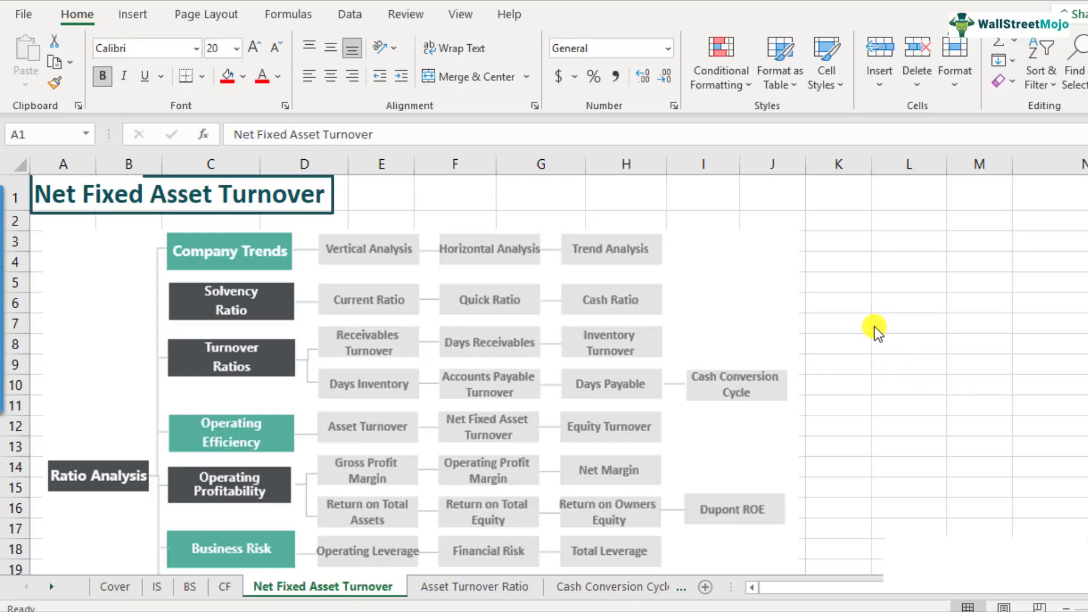
- Enter the industry list "Manufacturing, Automobile, Energy, Utilities" in cell C29 below the ratio analysis chart
scroll(250, 274, "down", 1)
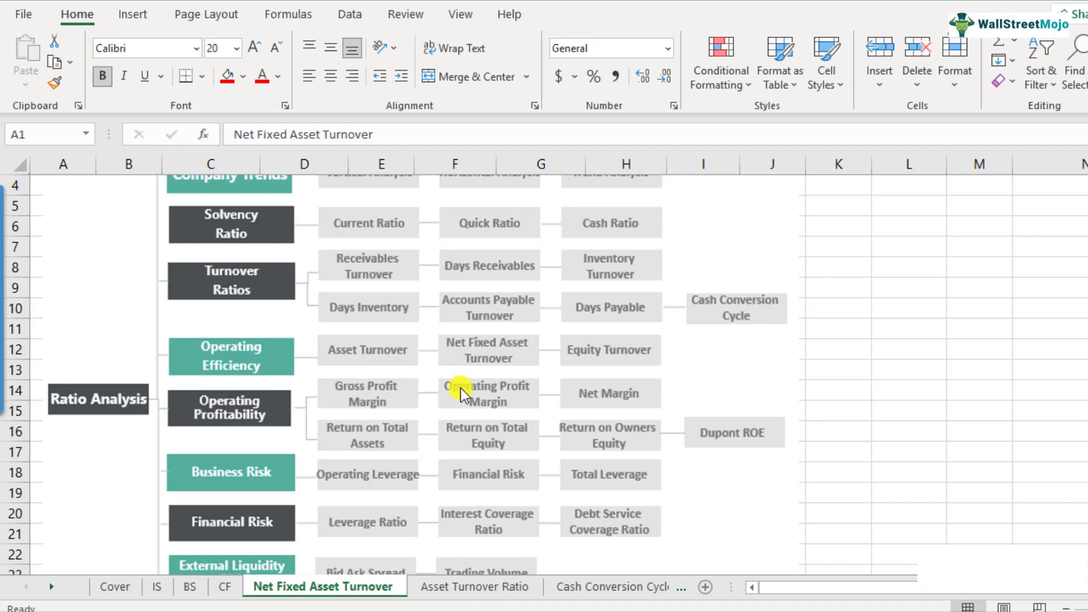
scroll(461, 389, "down", 4)
left_click(225, 446)
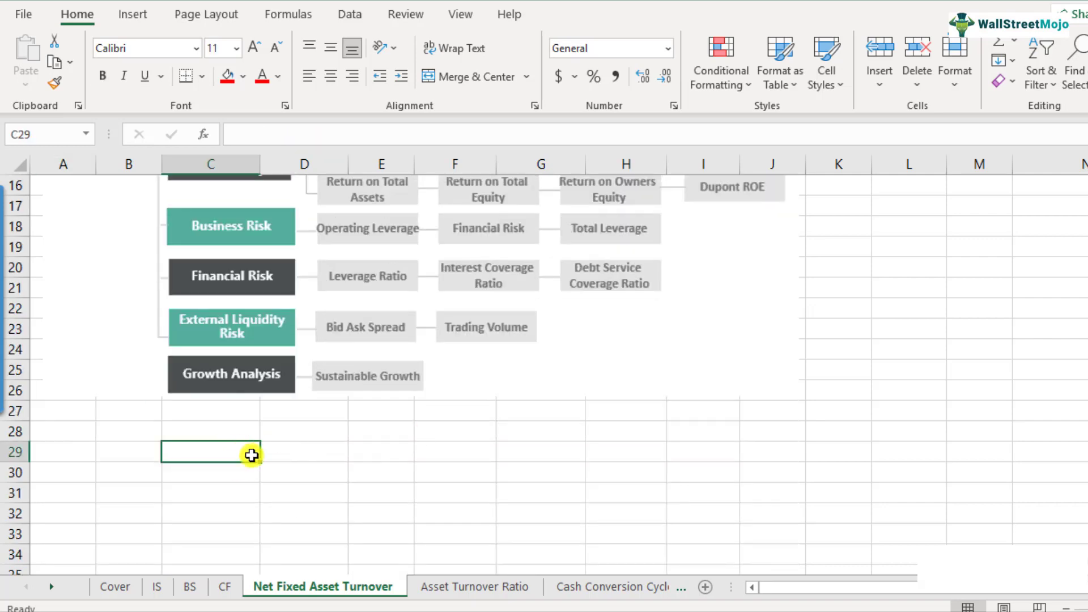
type("Manufacturi")
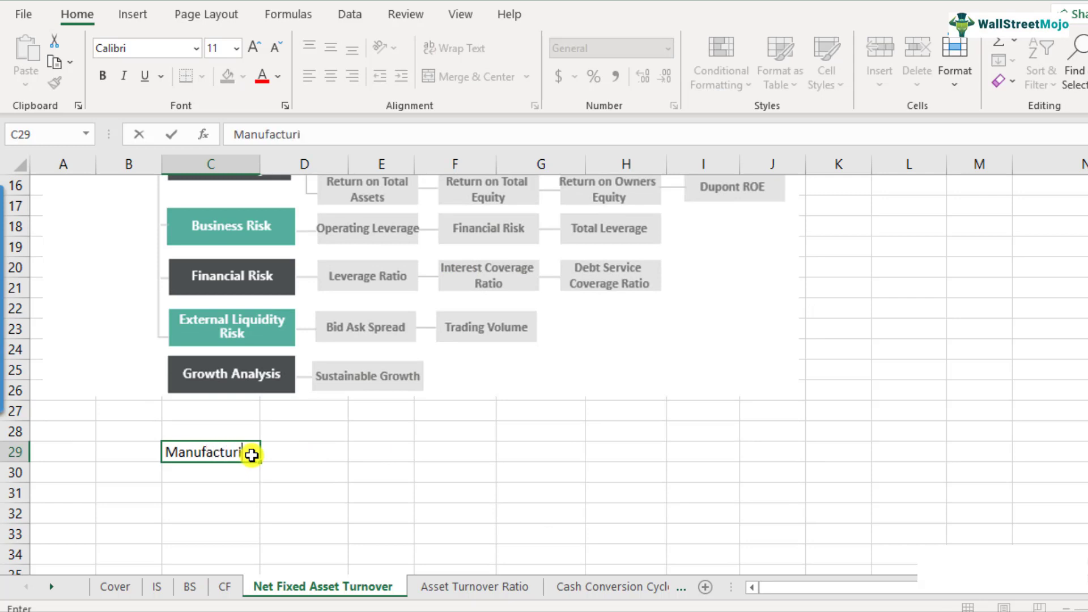
type("ng, Automobile")
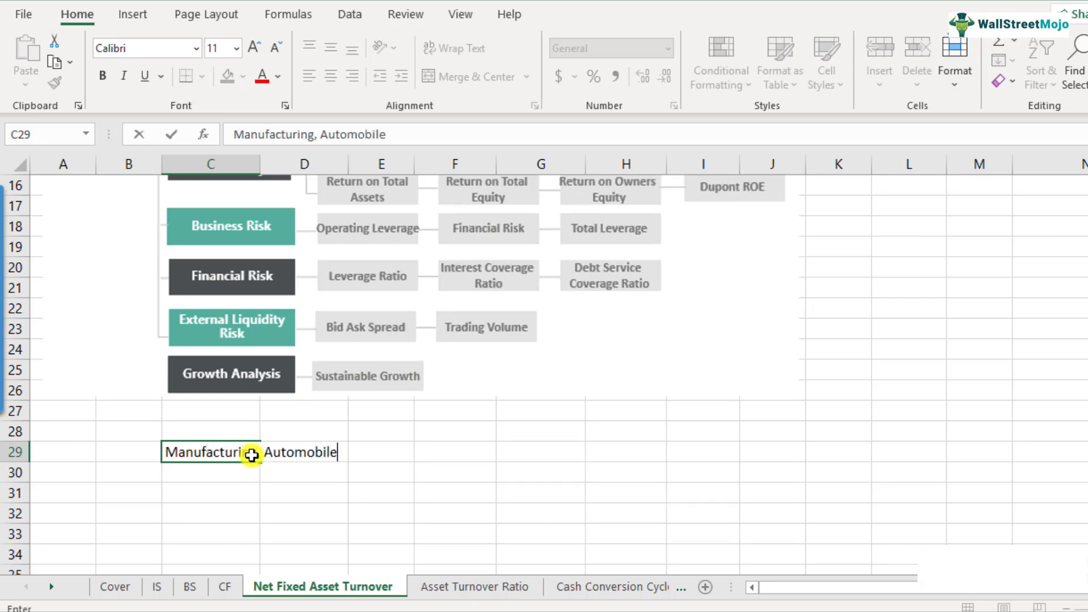
type(", Energy, Ut")
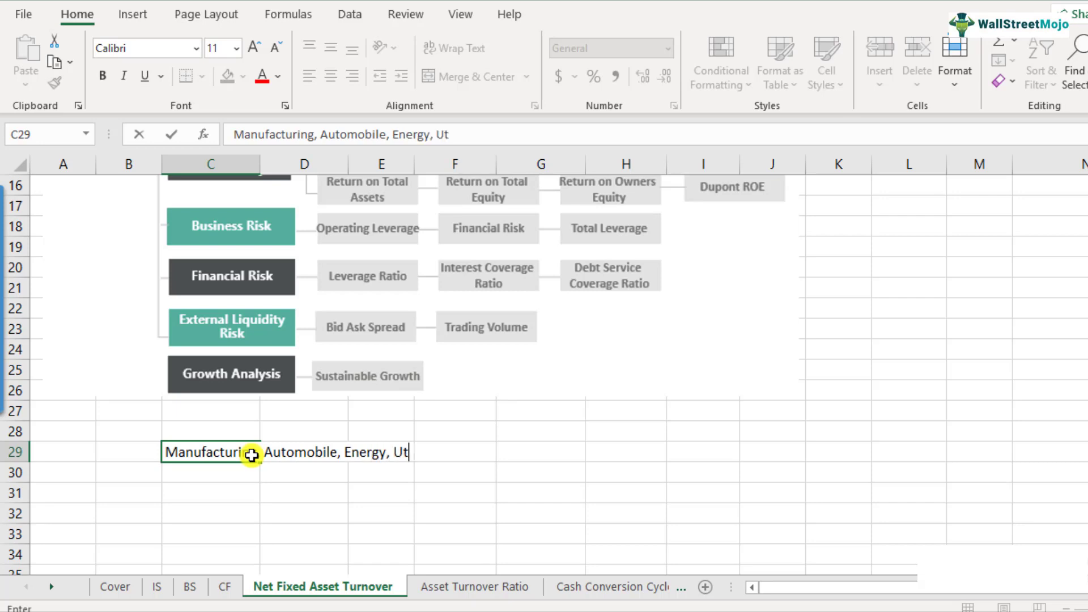
type("ilities")
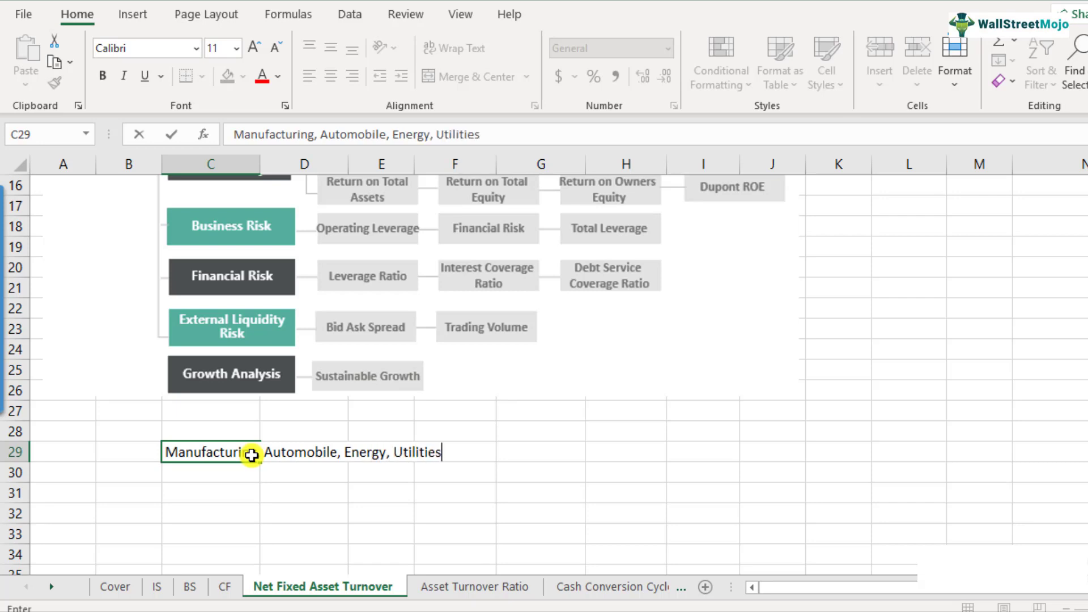
key("Return")
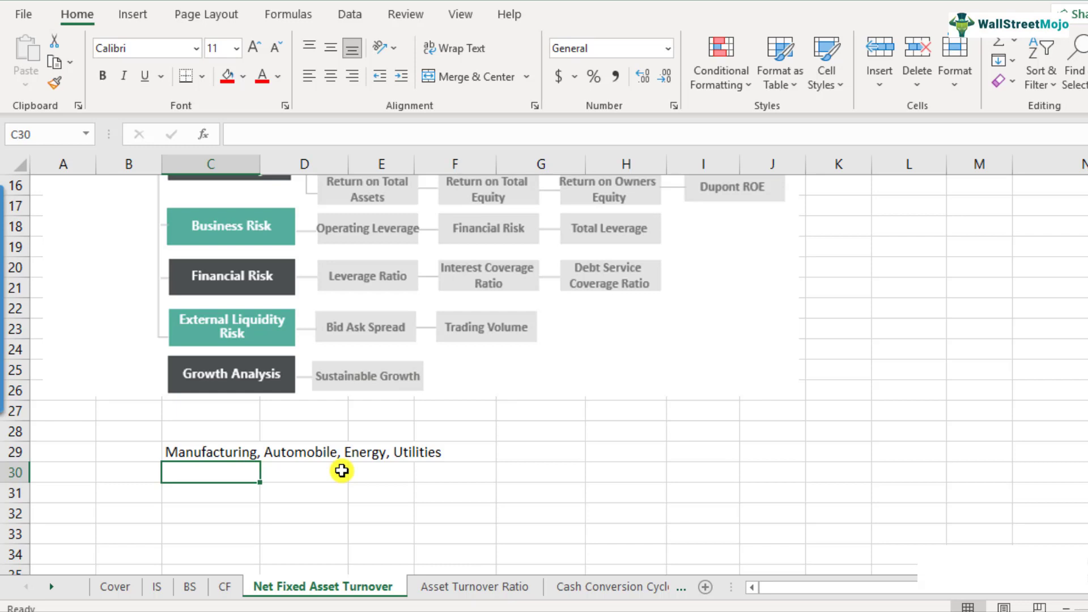
- Enter the label "net Fixed Asset Turnover" in cell C32
scroll(347, 465, "down", 2)
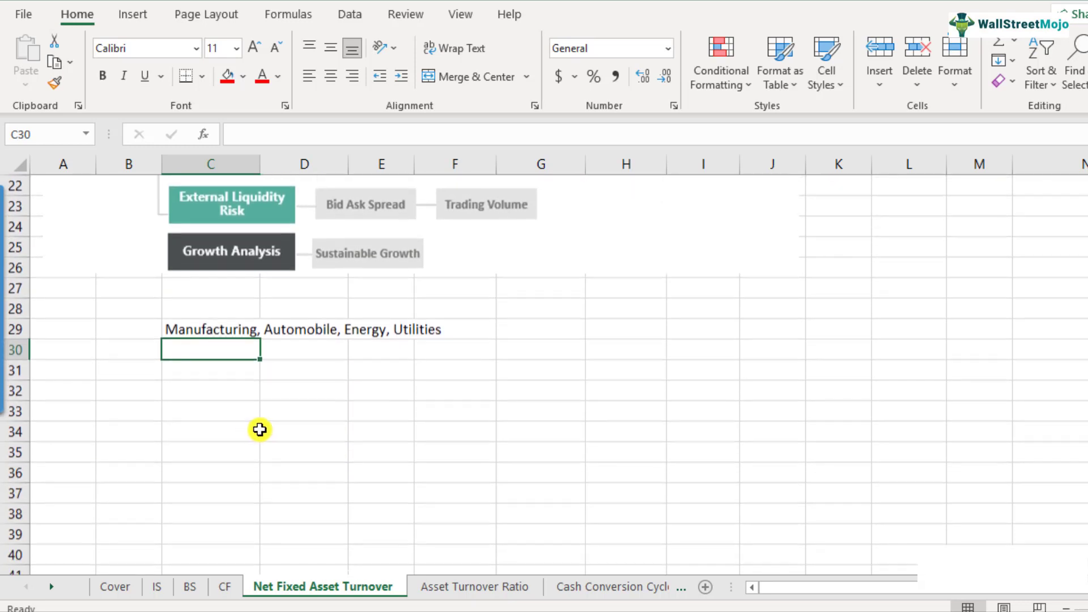
left_click(236, 390)
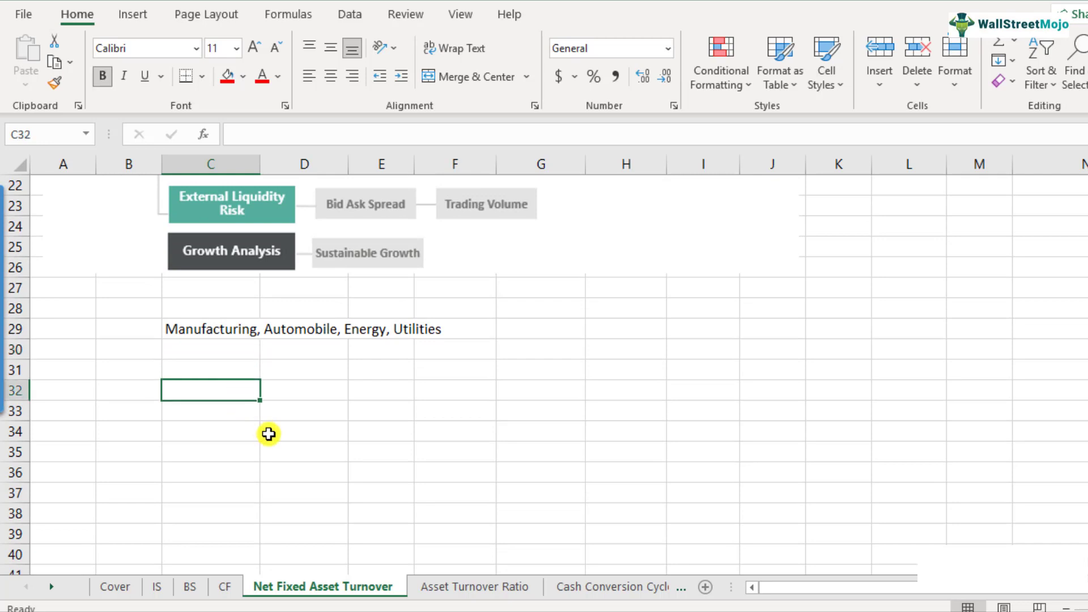
type("net Fixed Asset Turnover")
key("Return")
key("Up")
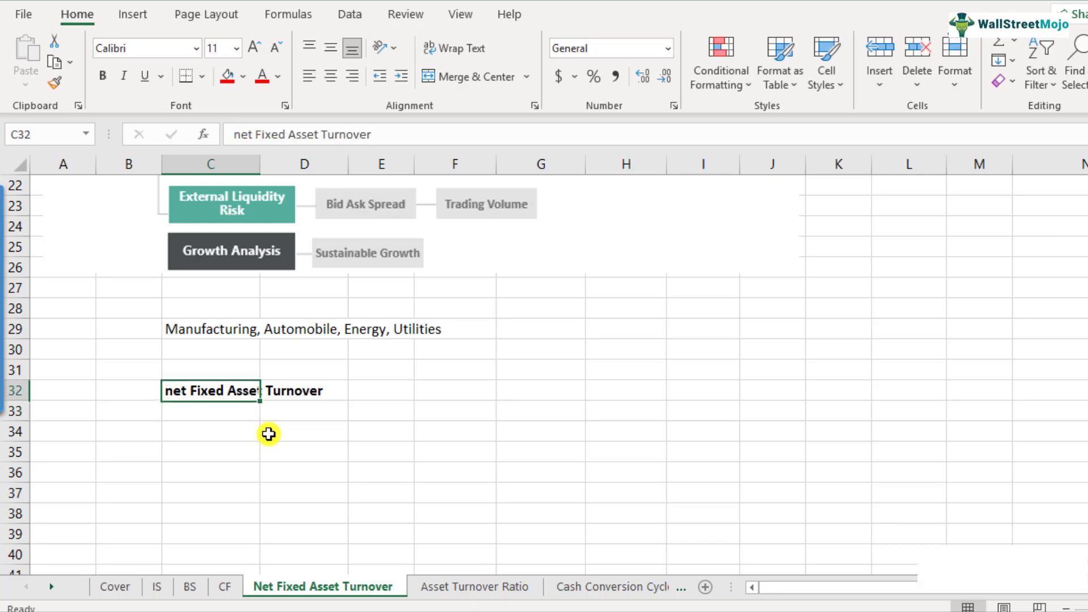
- Write the ratio's formula as text, "Net Sales / Average Net Fixed Assets", in cell E32
key("Right")
key("Right")
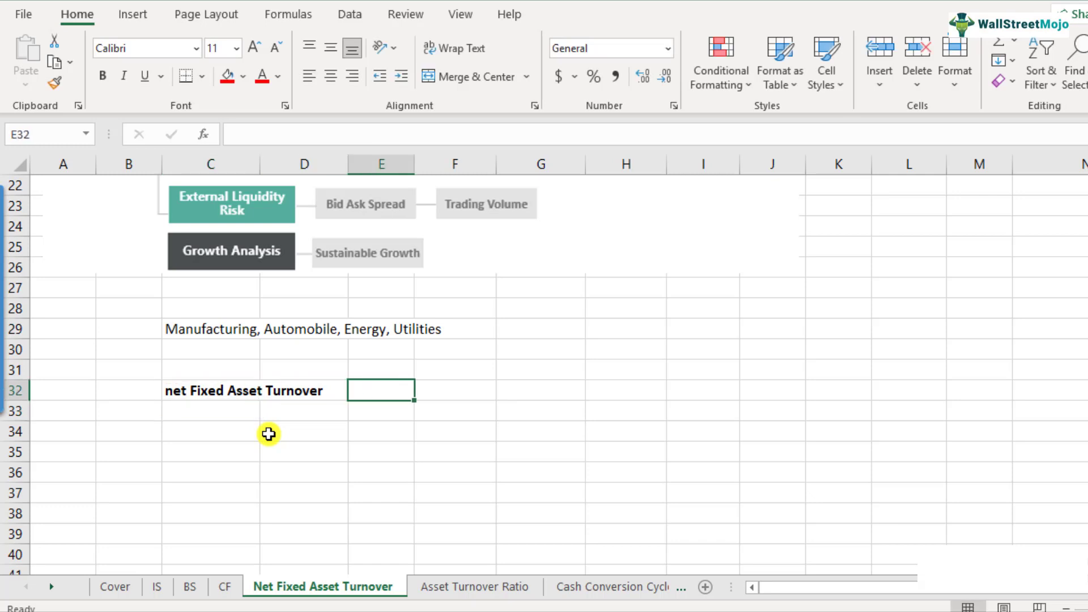
type("Net Sales / ")
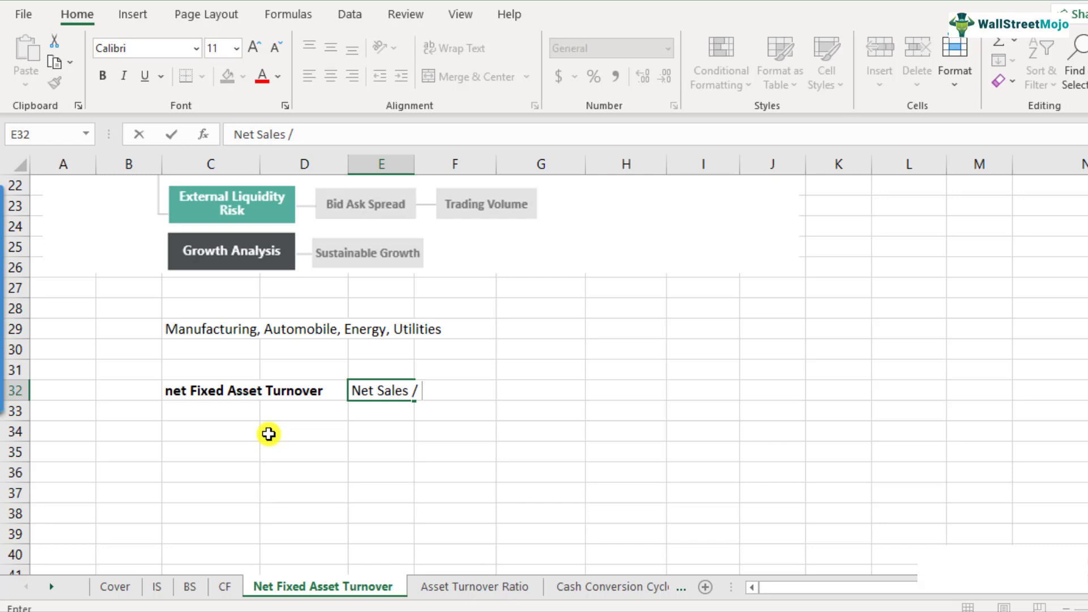
type("Average Net  Fixed Assets")
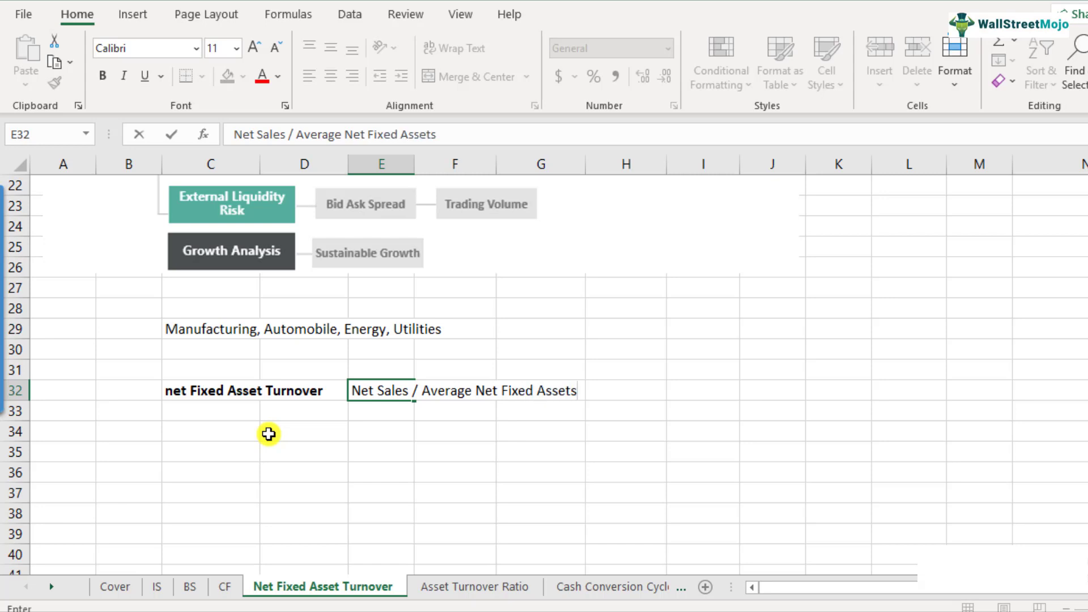
key("Return")
- Enter the definition "Net Fixed Assets = Property Plant and Equipment" in cell E34
key("Return")
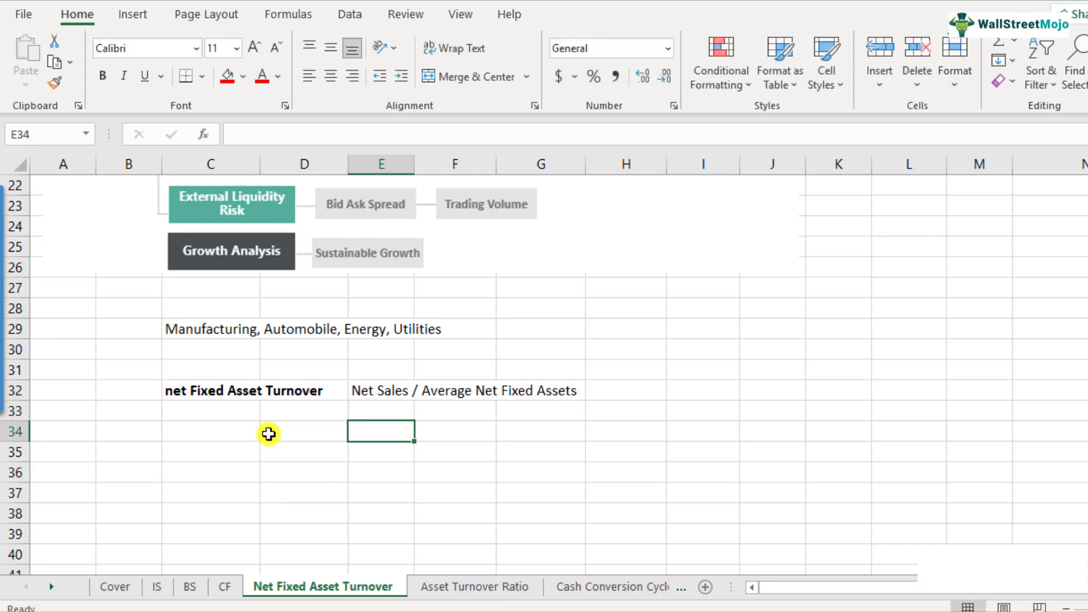
type("Net Fixed Assets =")
type("Pr")
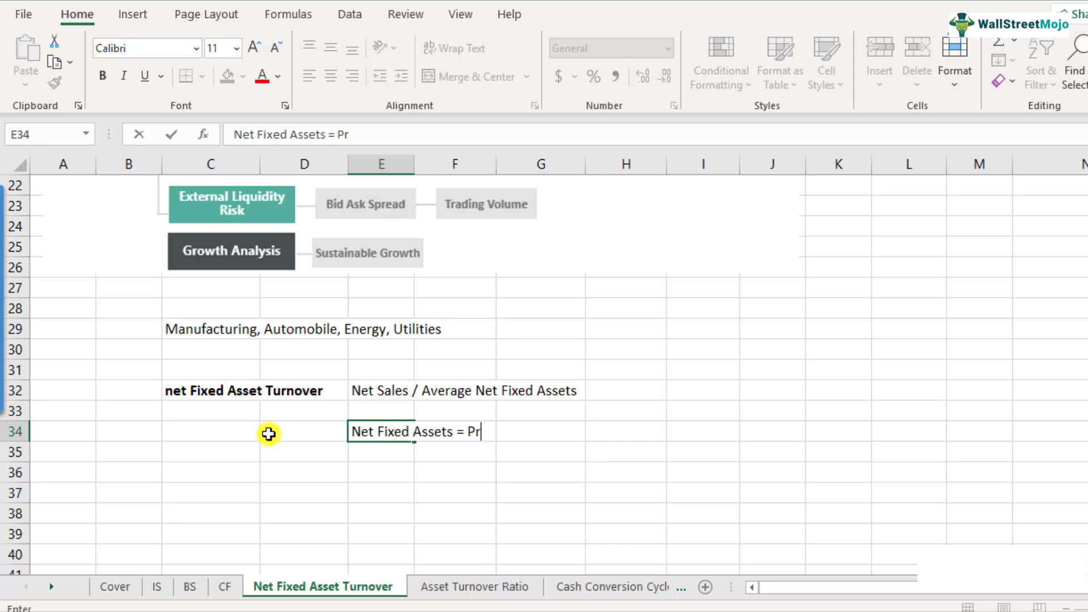
type("operty Plan a")
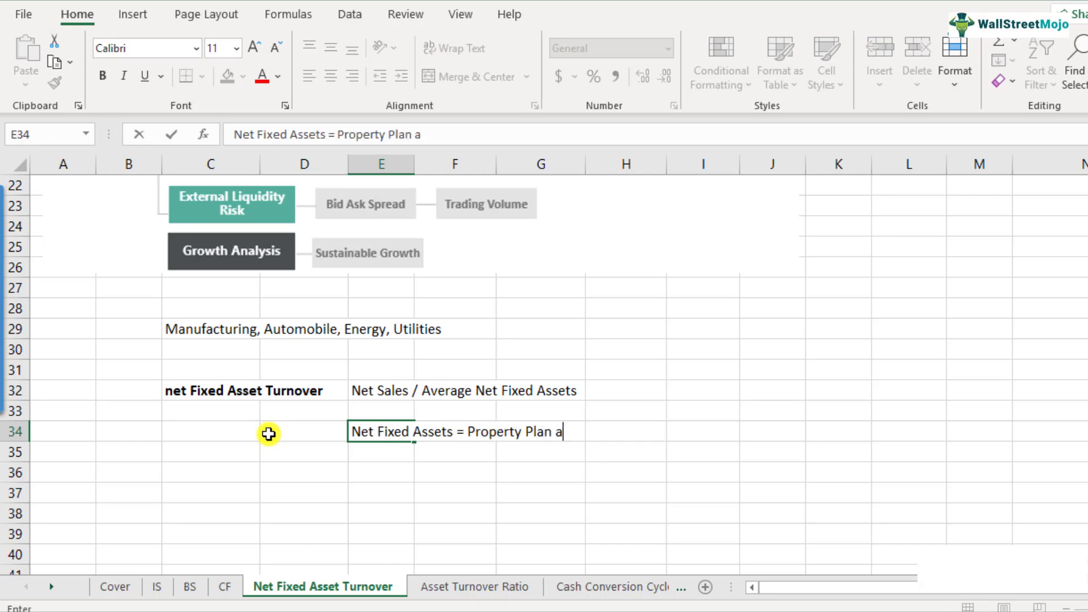
key("BackSpace")
key("BackSpace")
type("t and Equipment")
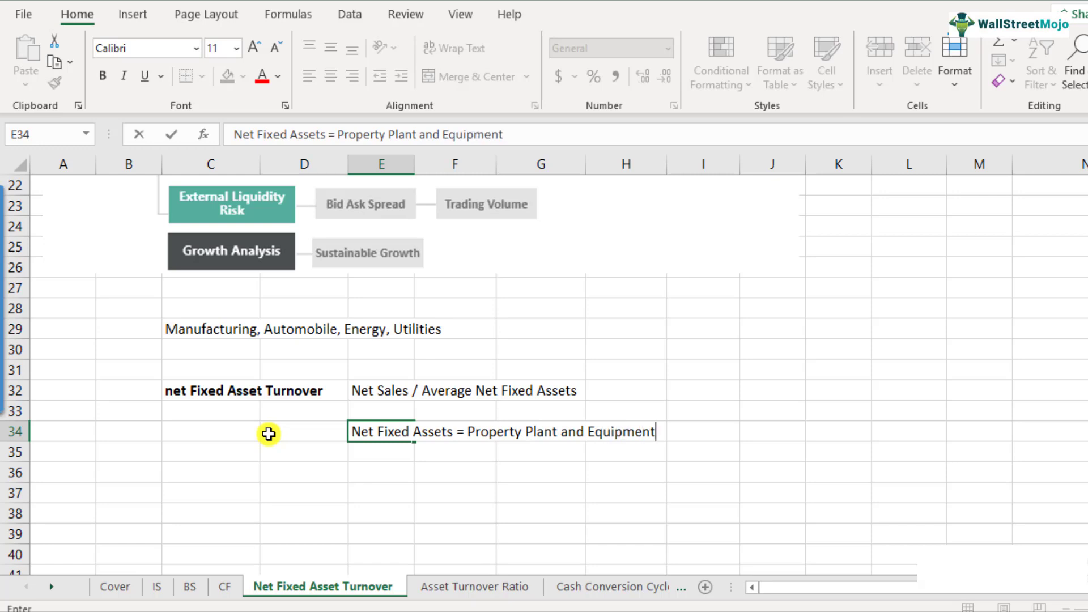
key("Return")
- Make the definition in E34 bold and select its words "Property Plant and Equipment" within the cell
key("Up")
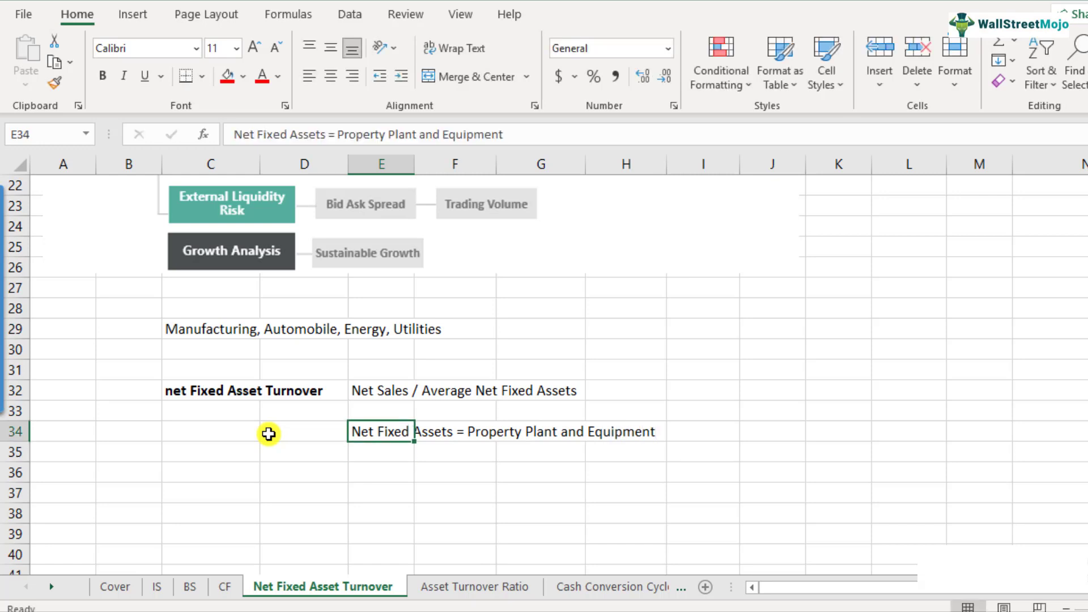
key("ctrl+b")
key("F2")
left_click_drag(471, 432, 662, 432)
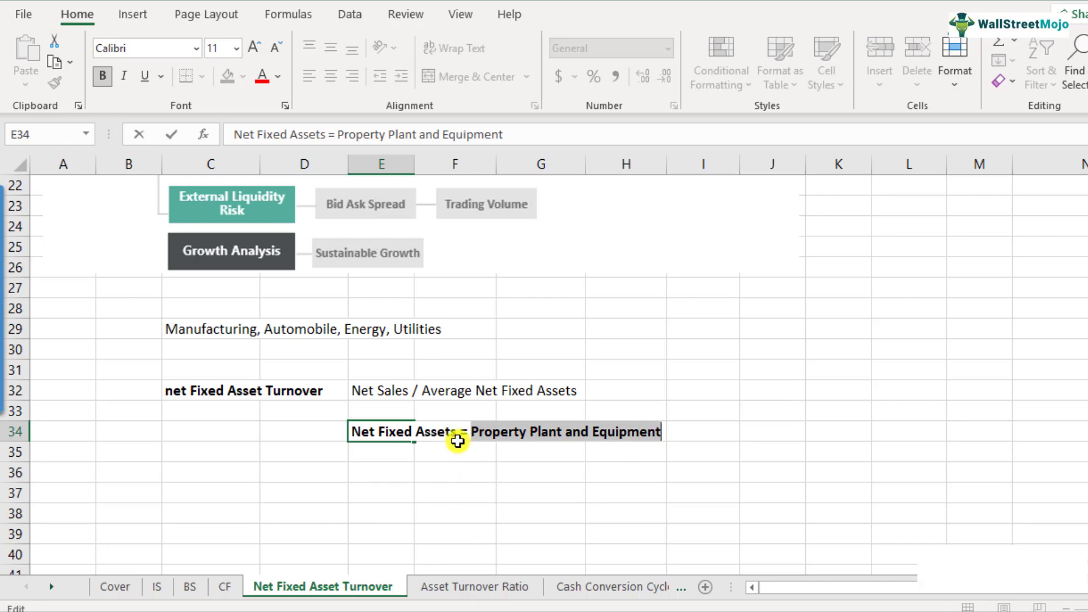
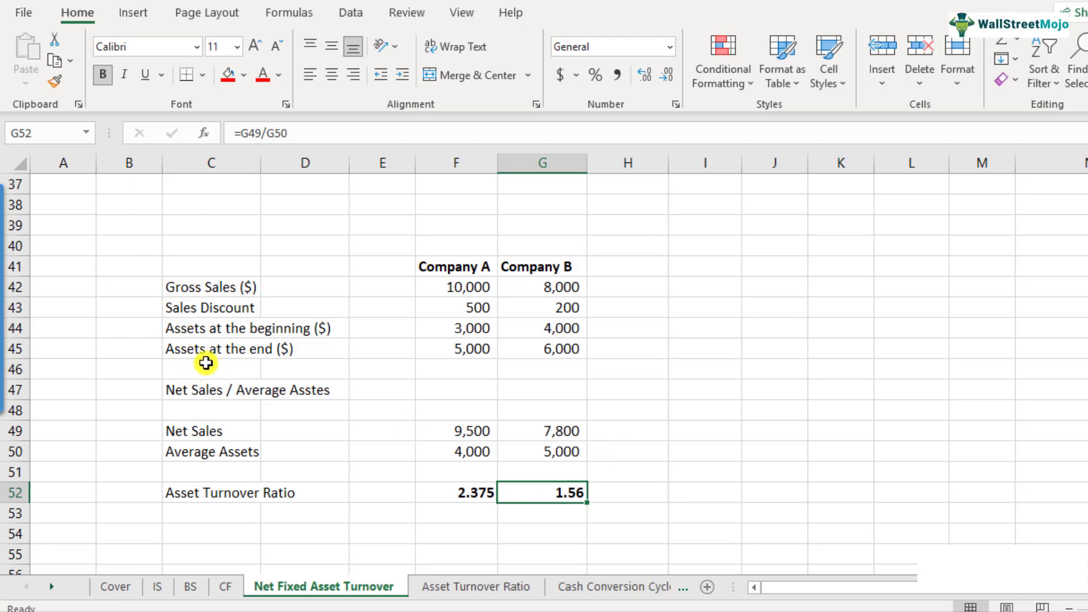
- Review Company A's gross sales and sales discount, and inspect the Net Sales formula in F49 that uses them
left_click(201, 288)
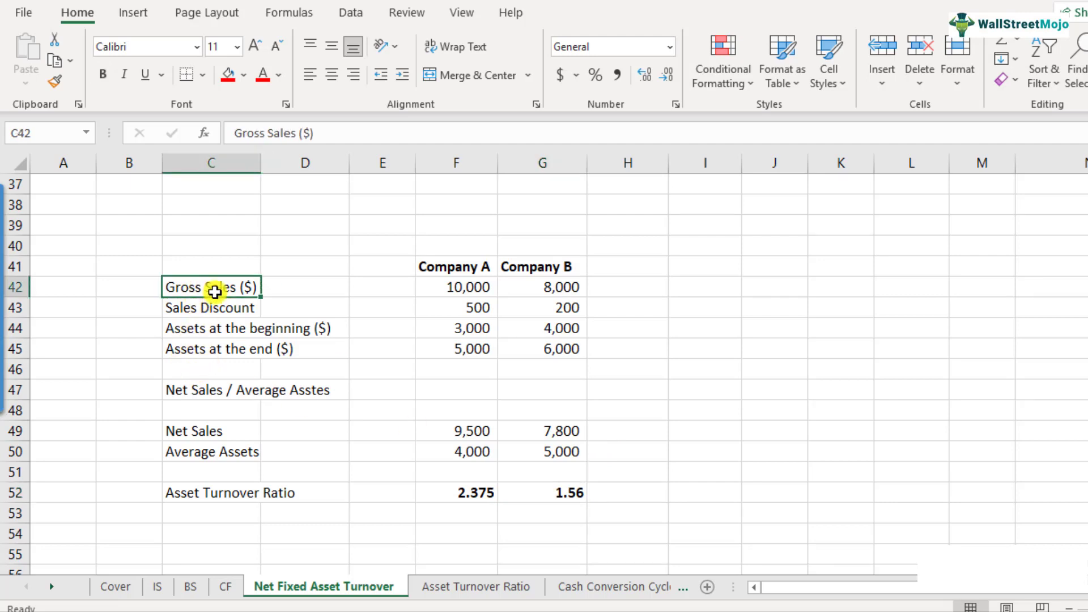
left_click(467, 291)
left_click(199, 309)
left_click(462, 309)
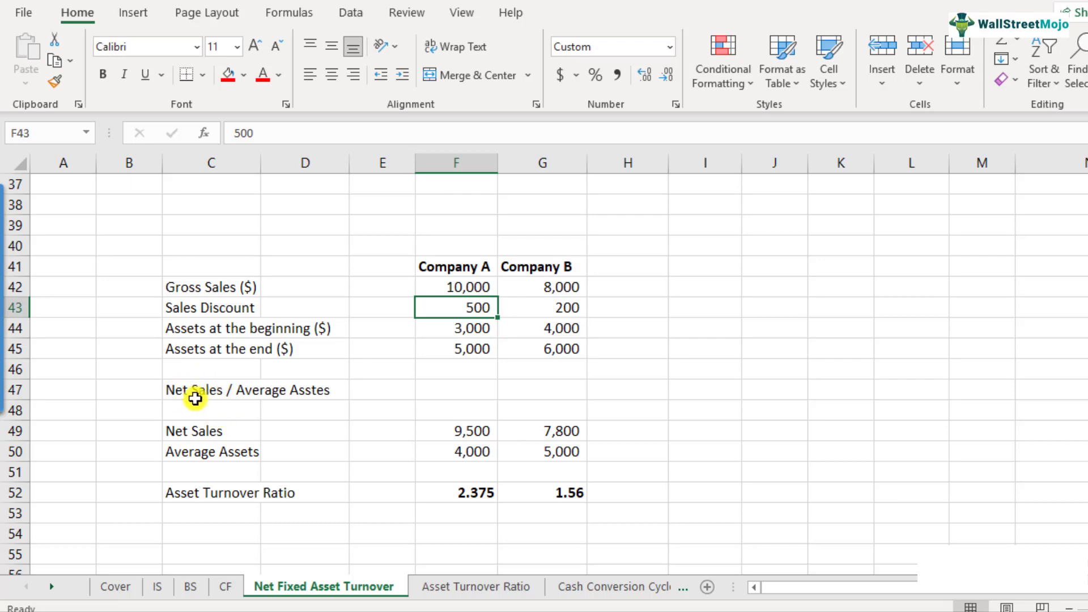
left_click(469, 433)
type("=F42-F43")
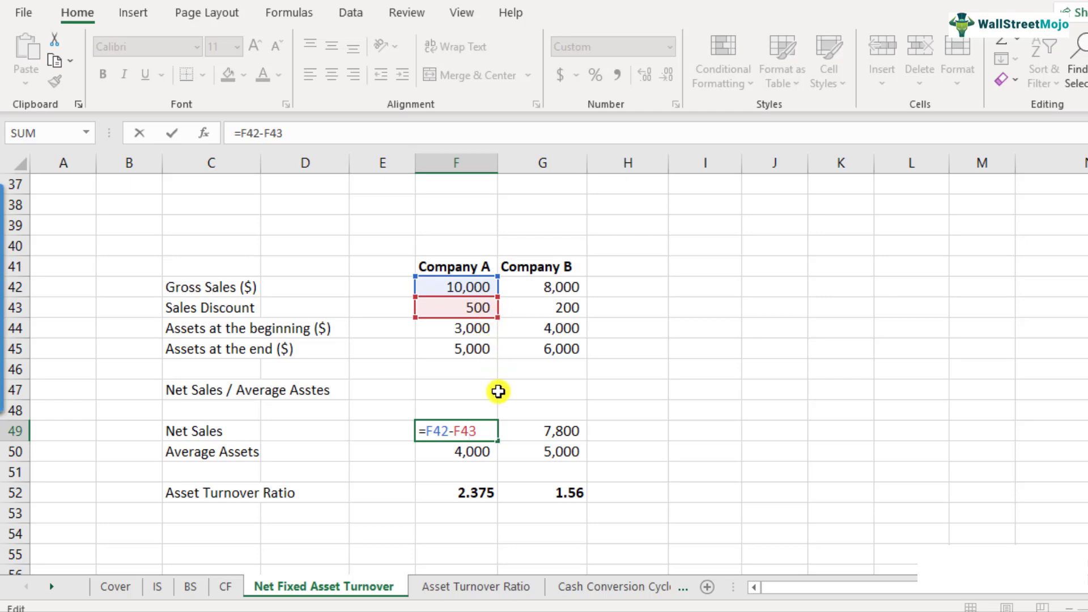
key("ctrl+Return")
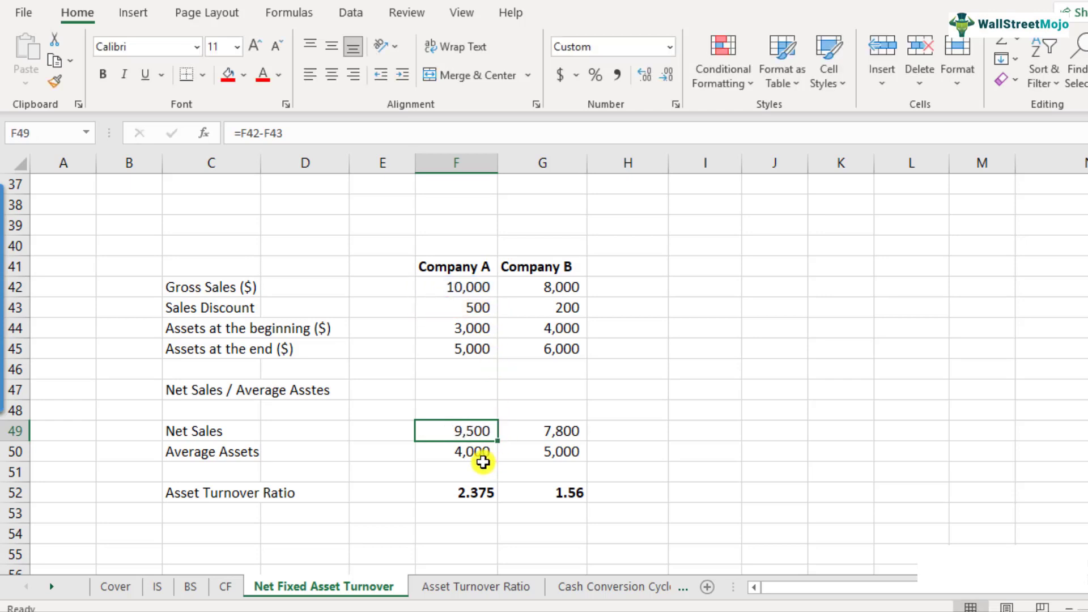
- Review the beginning and ending assets labels and inspect Company A's Average Assets formula in F50
left_click(216, 333)
left_click(211, 350)
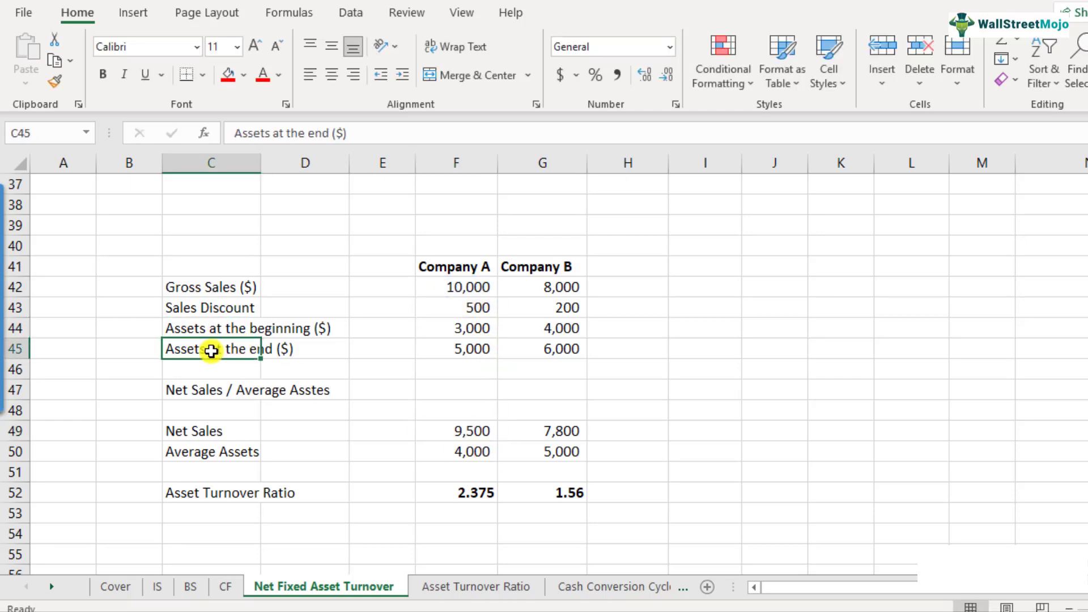
left_click(203, 402)
left_click(228, 459)
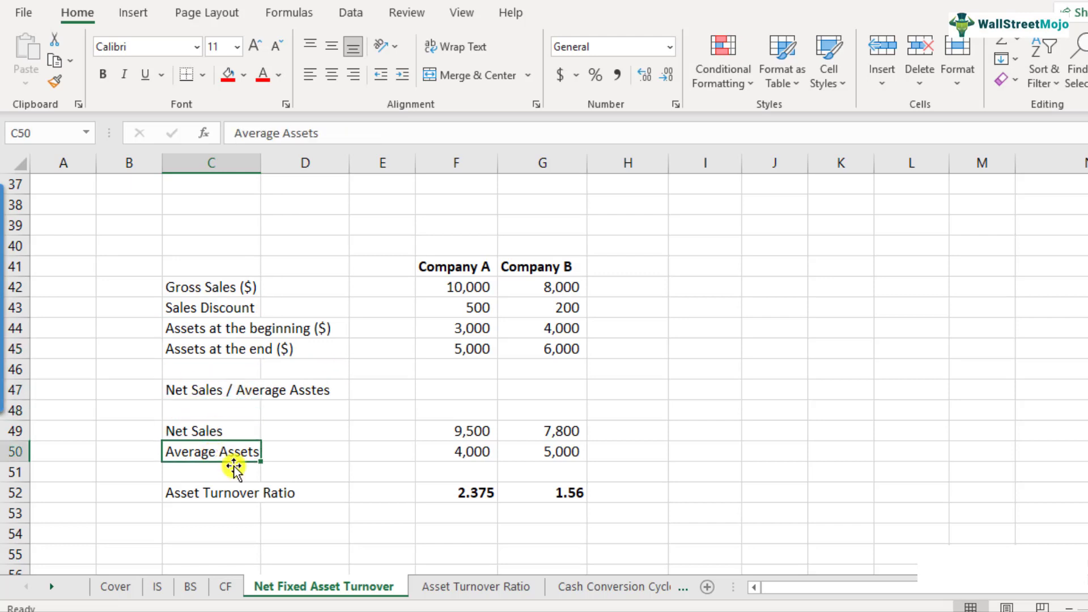
left_click(461, 454)
type("=AVERAGE(F44:F45)")
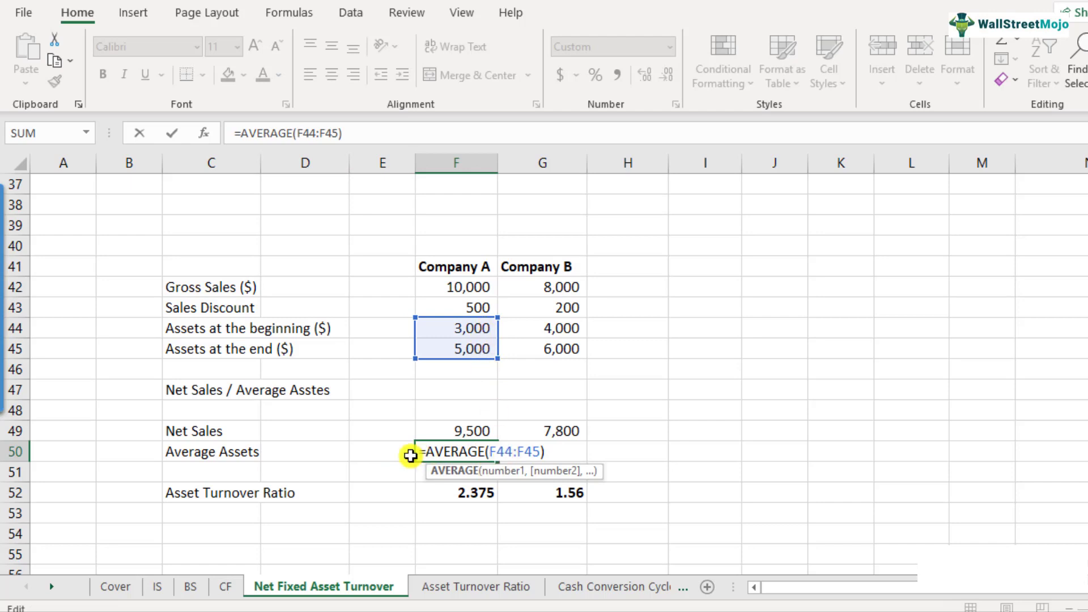
left_click_drag(425, 452, 486, 452)
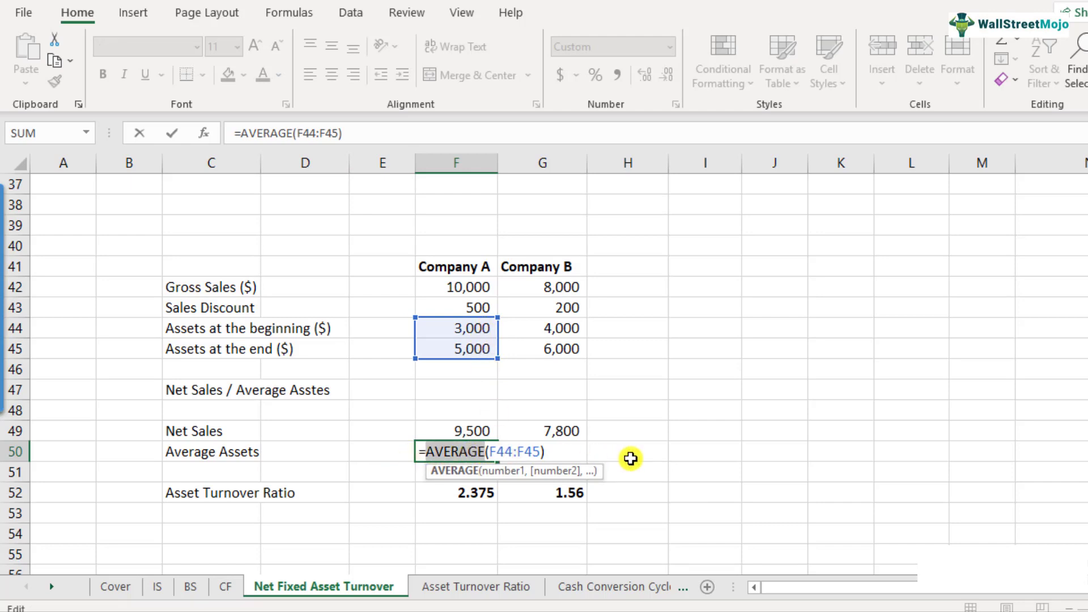
key("ctrl+Return")
- Inspect the Asset Turnover Ratio formulas for Company A and Company B in row 52
left_click(234, 494)
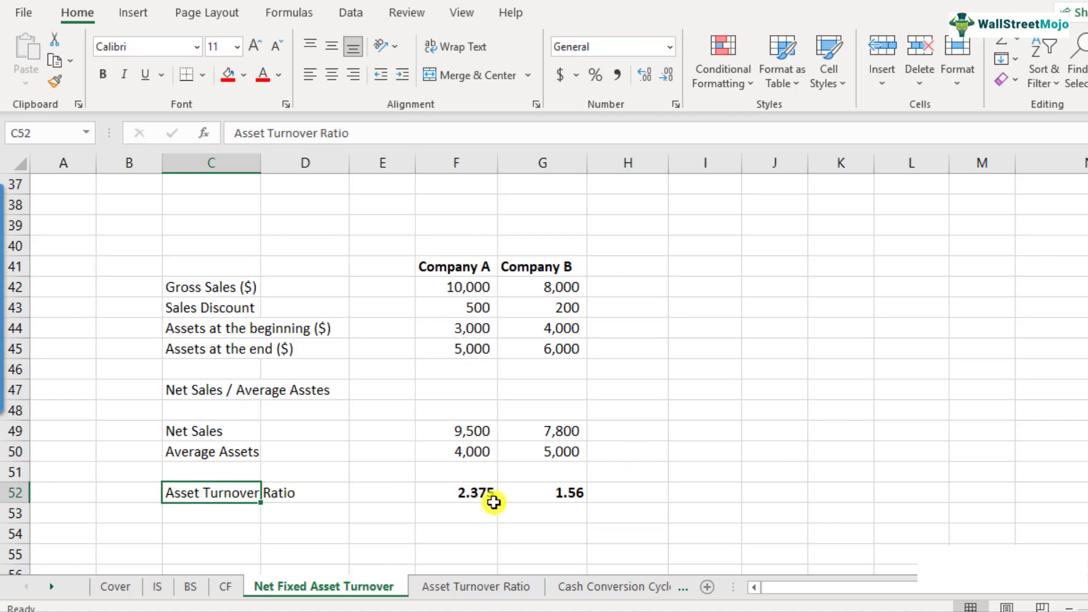
left_click(493, 502)
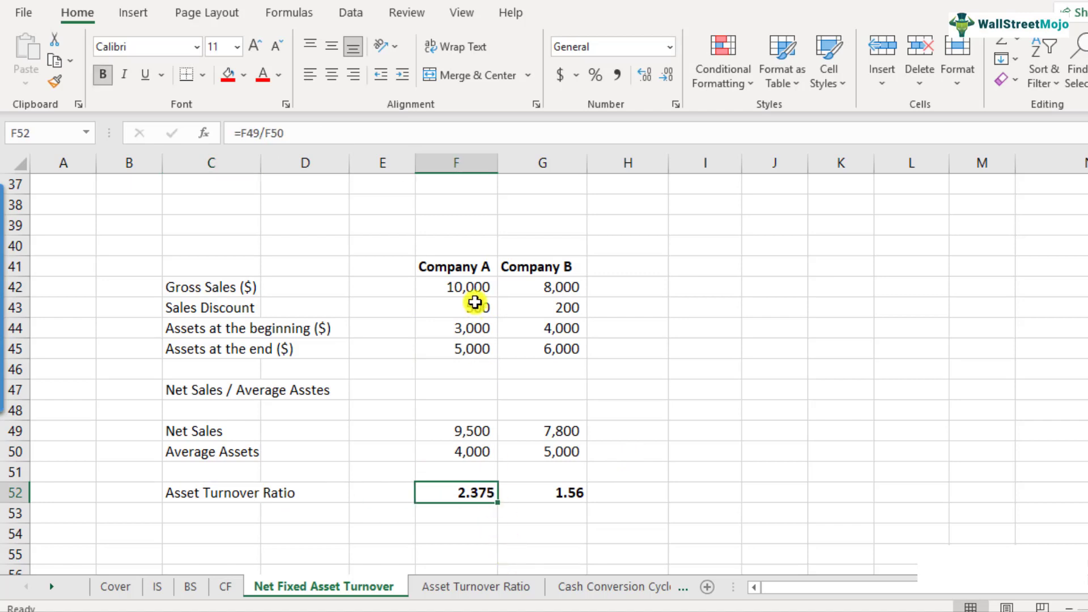
left_click_drag(473, 266, 470, 499)
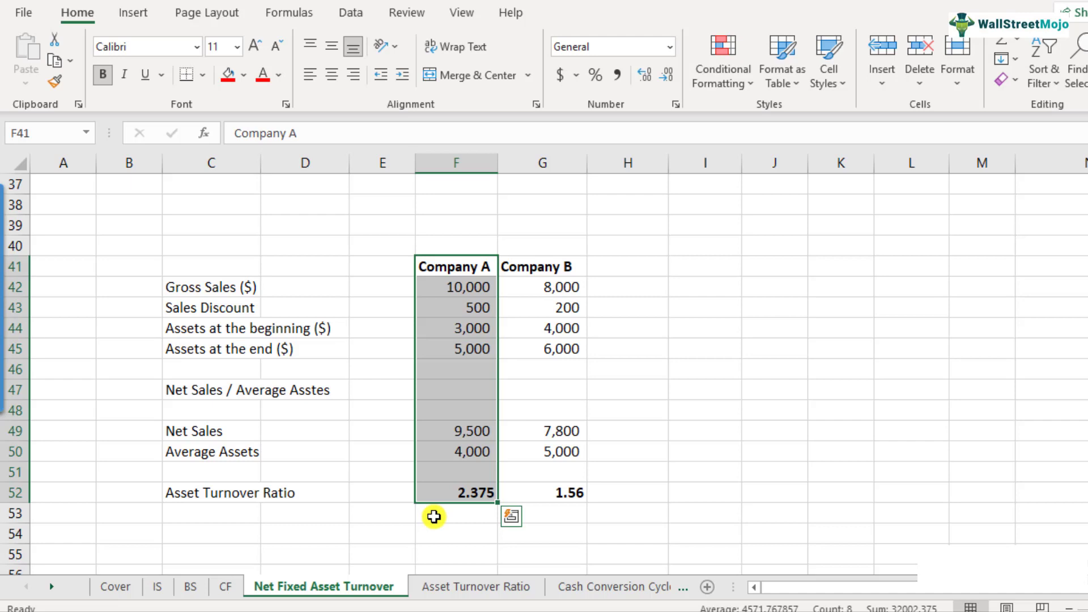
left_click(566, 494)
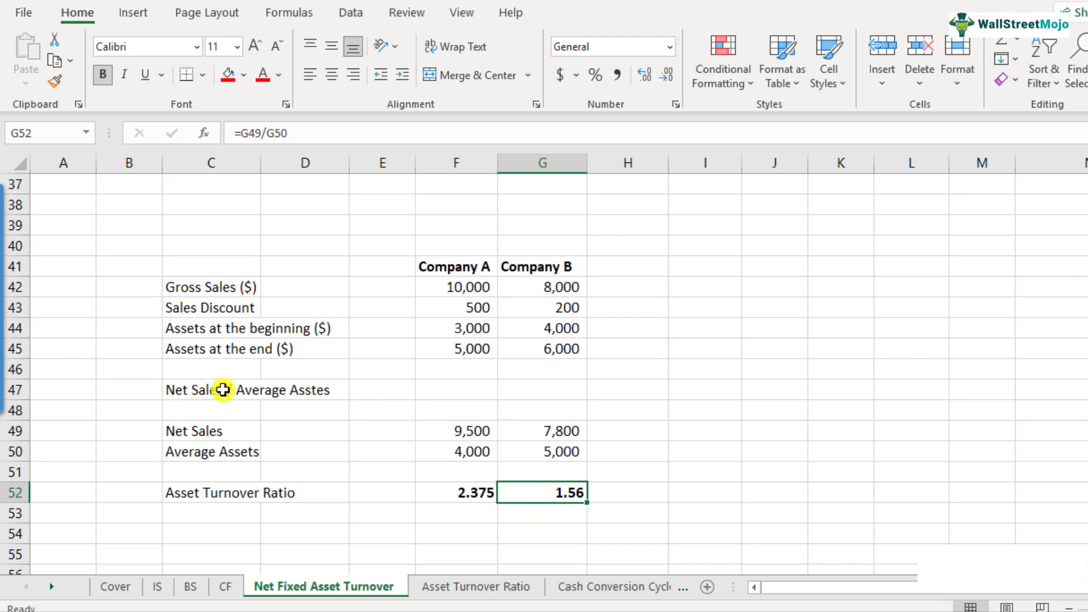
- Insert three blank rows above row 47, the "Net Sales / Average Asstes" line
left_click(11, 390)
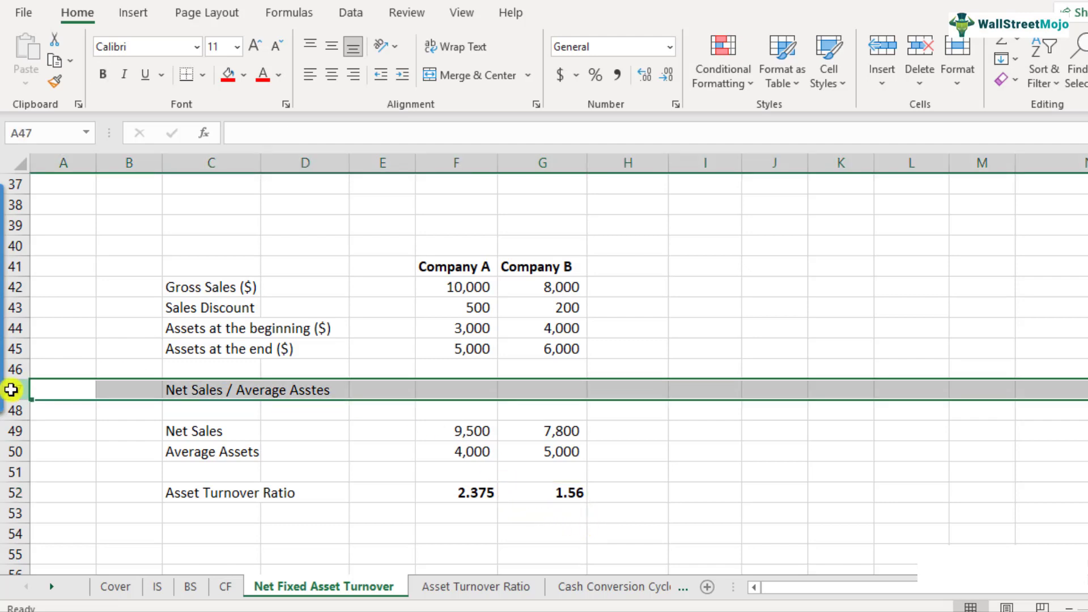
key("ctrl+shift+plus")
key("ctrl+shift+plus")
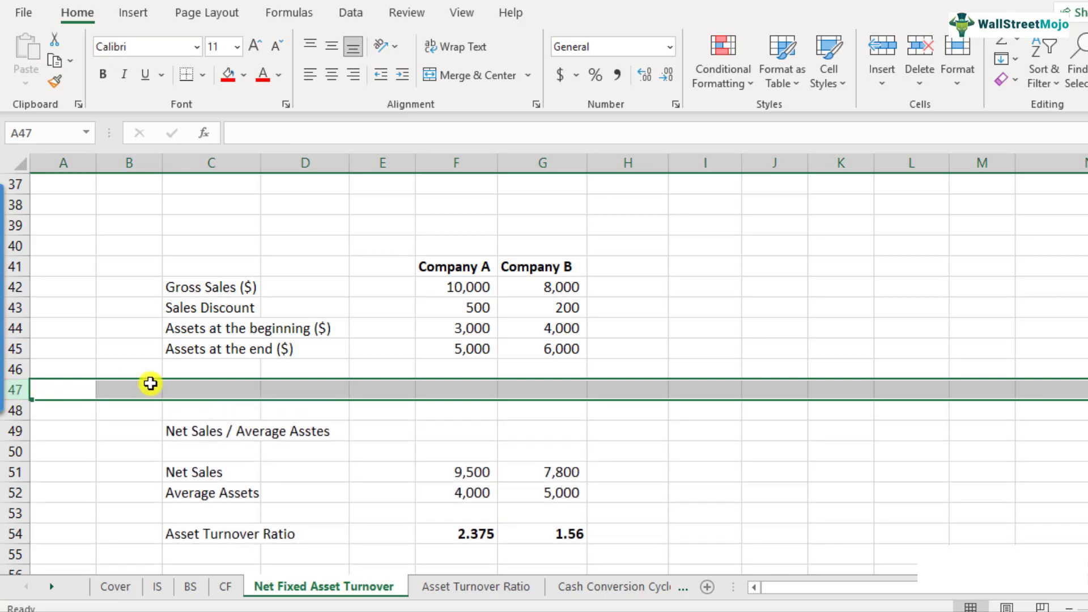
key("ctrl+shift+plus")
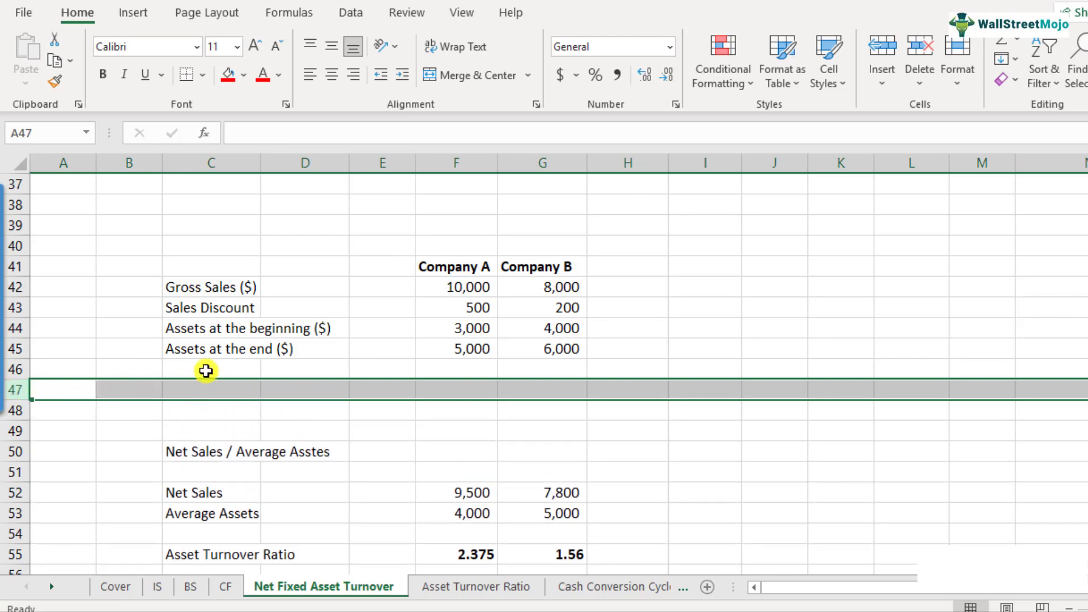
- Add the label "Property Plant and Equipment (start)" in C46, beneath Assets at the end
left_click(206, 371)
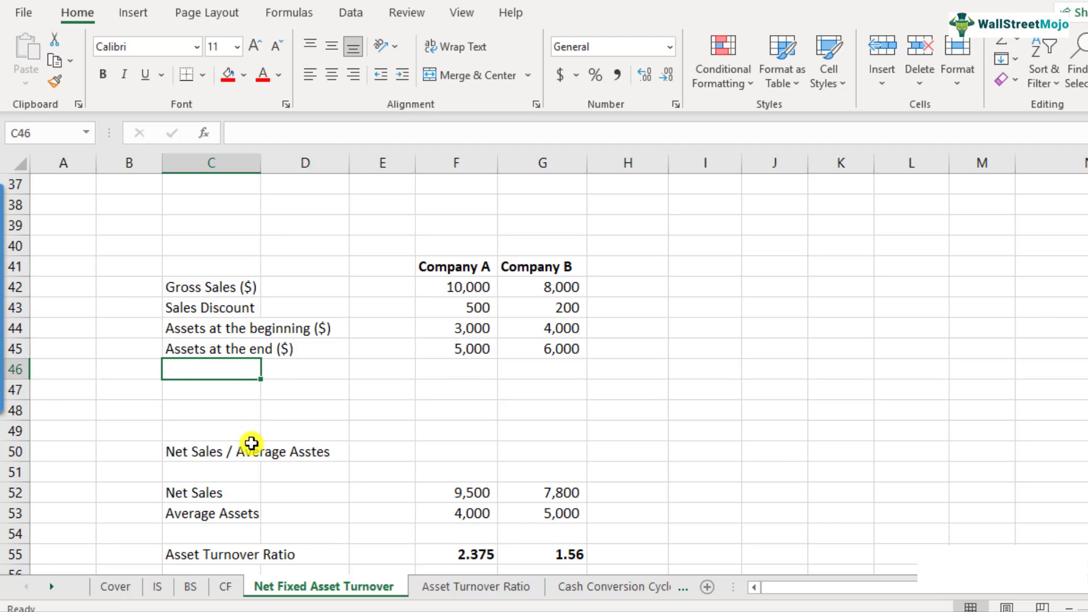
type("P")
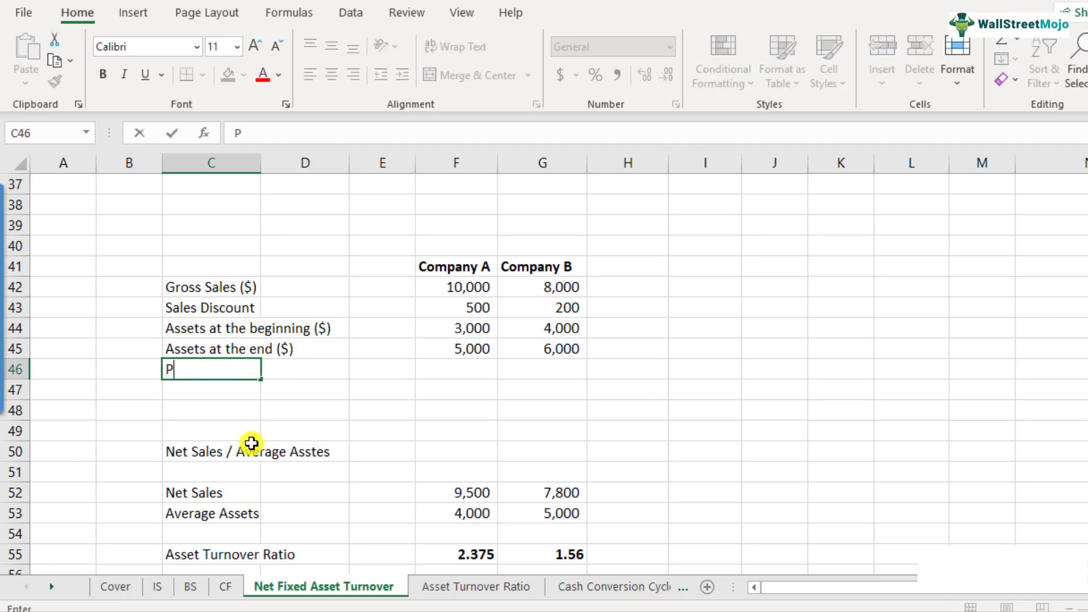
type("roperty Plant a")
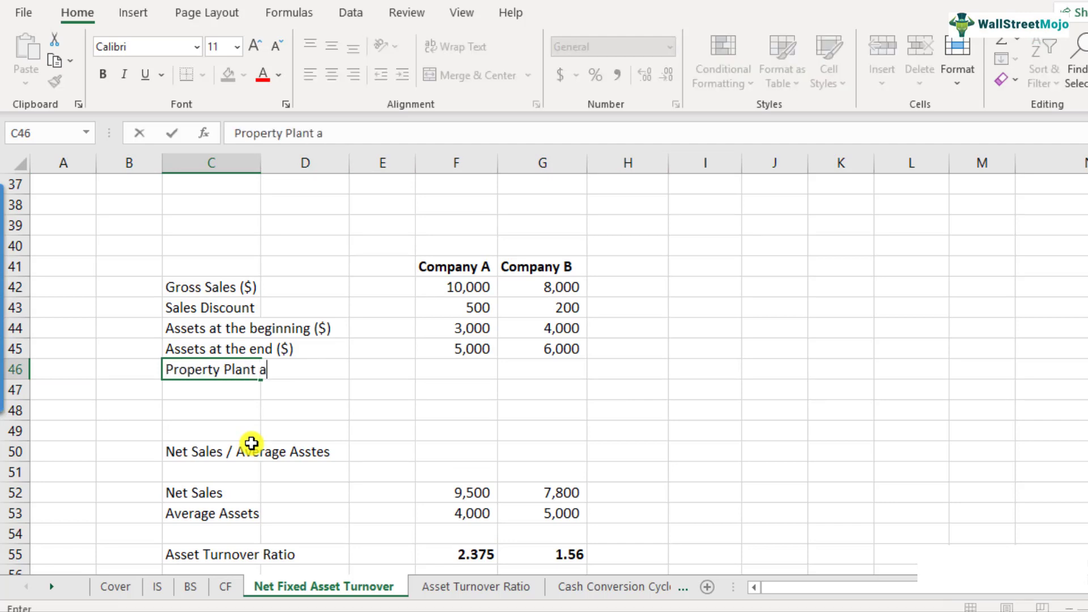
type("nd Equi")
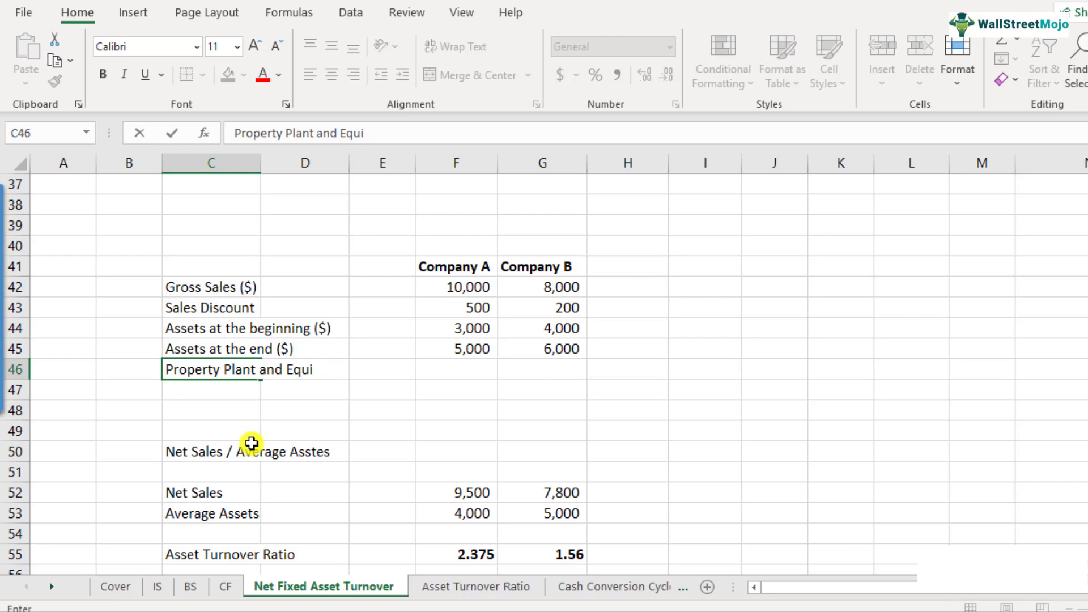
type("pment")
key("Return")
key("Up")
key("F2")
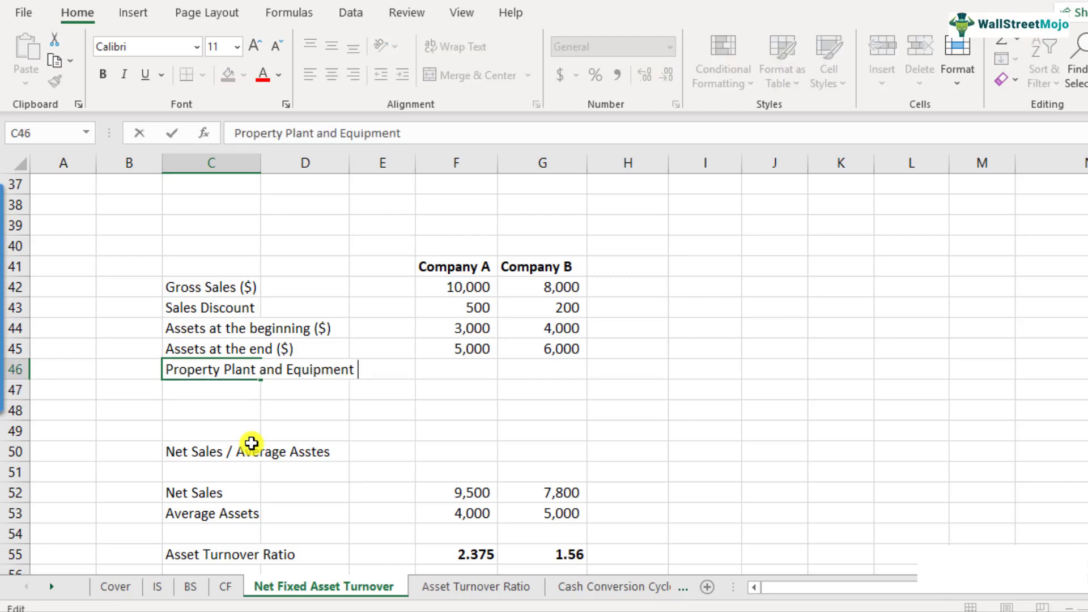
type("(start)")
key("Return")
- Copy the C46 label to C47 and change it to "Property Plant and Equipment (end)"
key("Up")
key("ctrl+c")
key("Down")
key("ctrl+v")
key("F2")
key("Left")
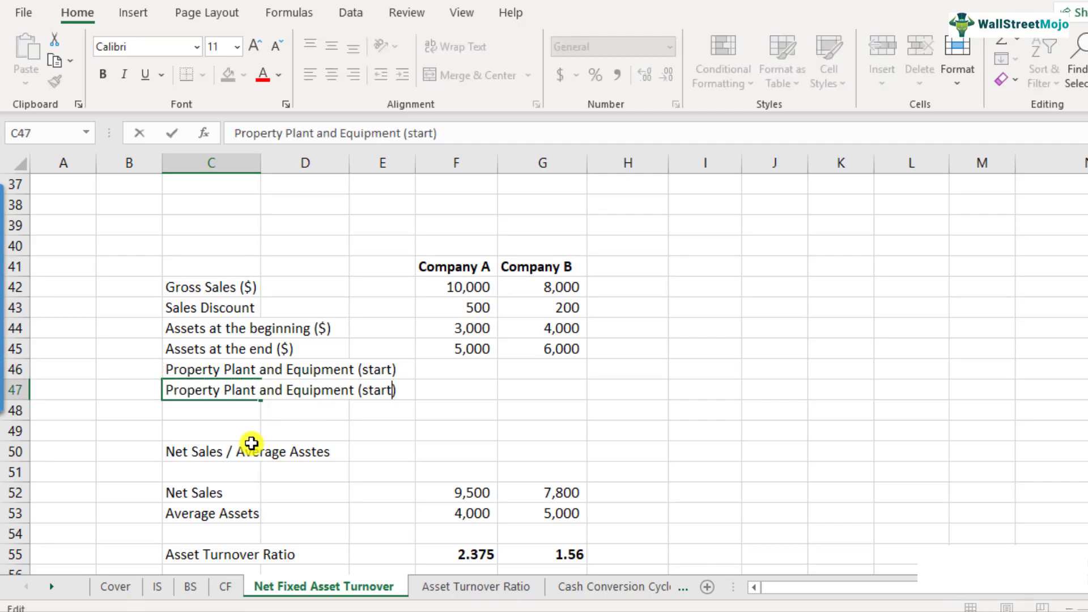
key("ctrl+shift+Left")
type("end")
key("Return")
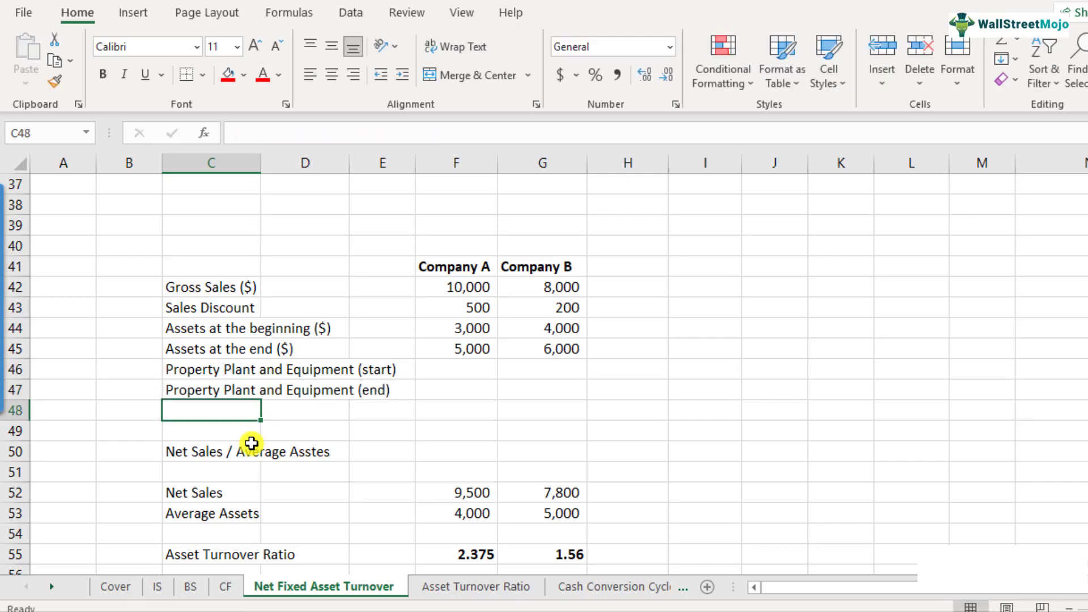
- Make the two Property Plant and Equipment labels in C46:C47 bold
key("Up")
key("Up")
key("shift+Down")
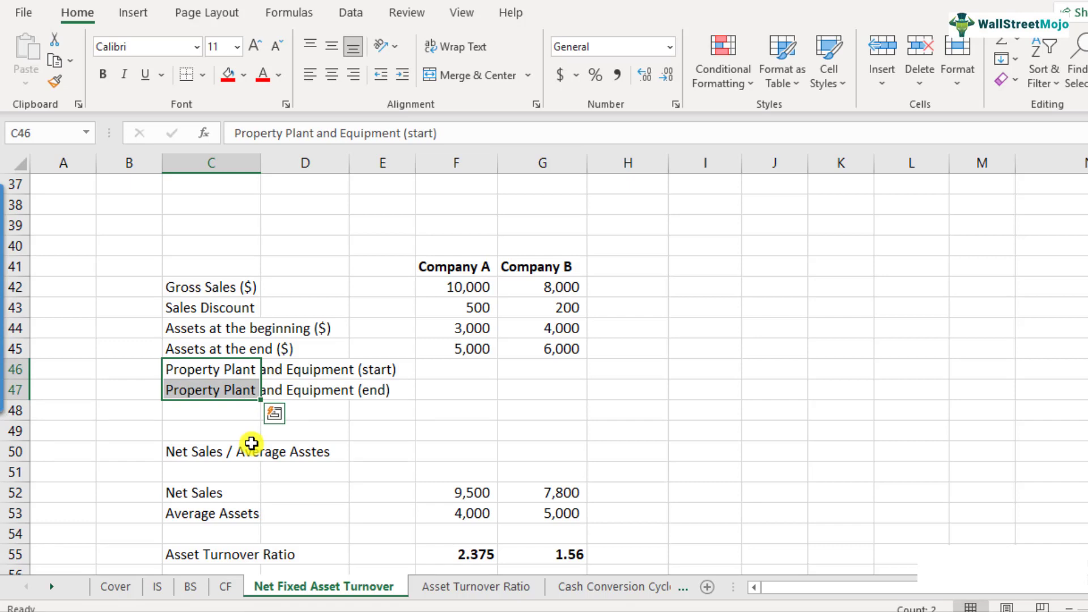
key("ctrl+b")
key("Down")
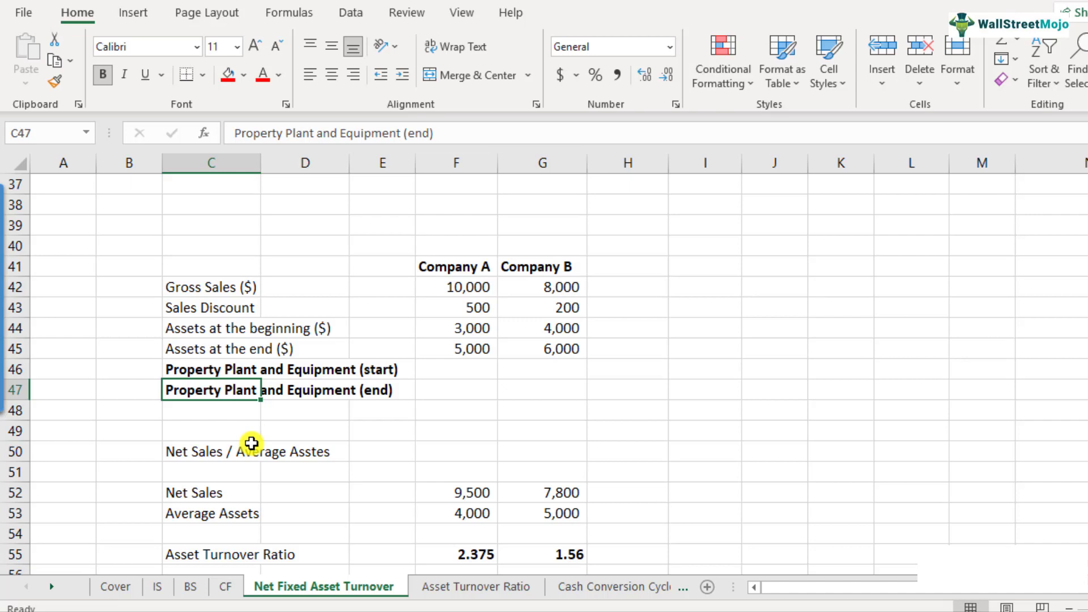
- Enter Company A's Property Plant and Equipment values: 2,000 at the start in F46 and 3,000 at the end in F47
key("Up")
key("Right")
key("Right")
key("Right")
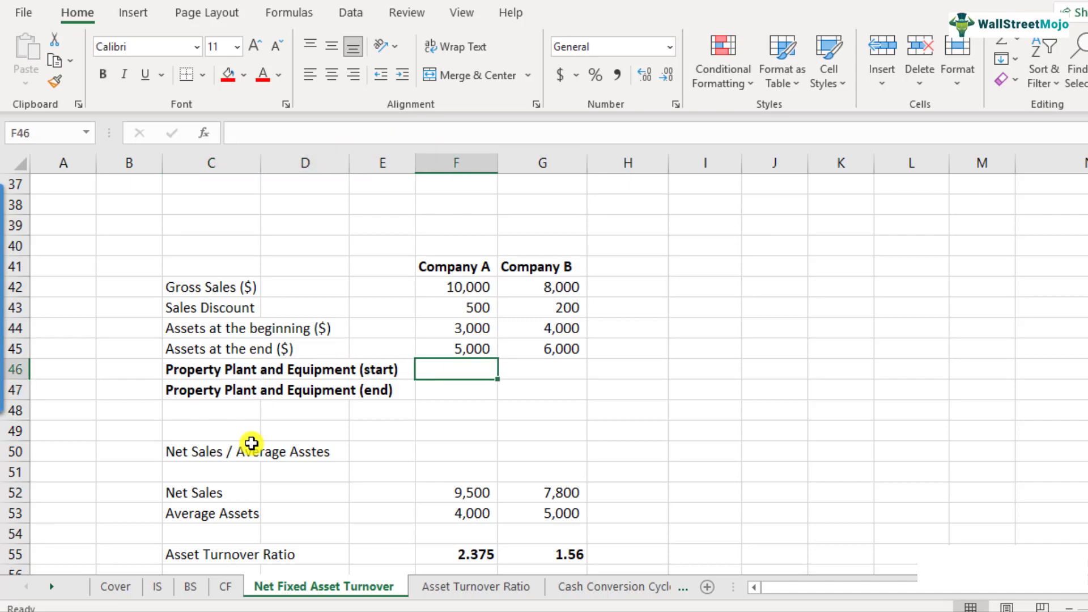
type("2000")
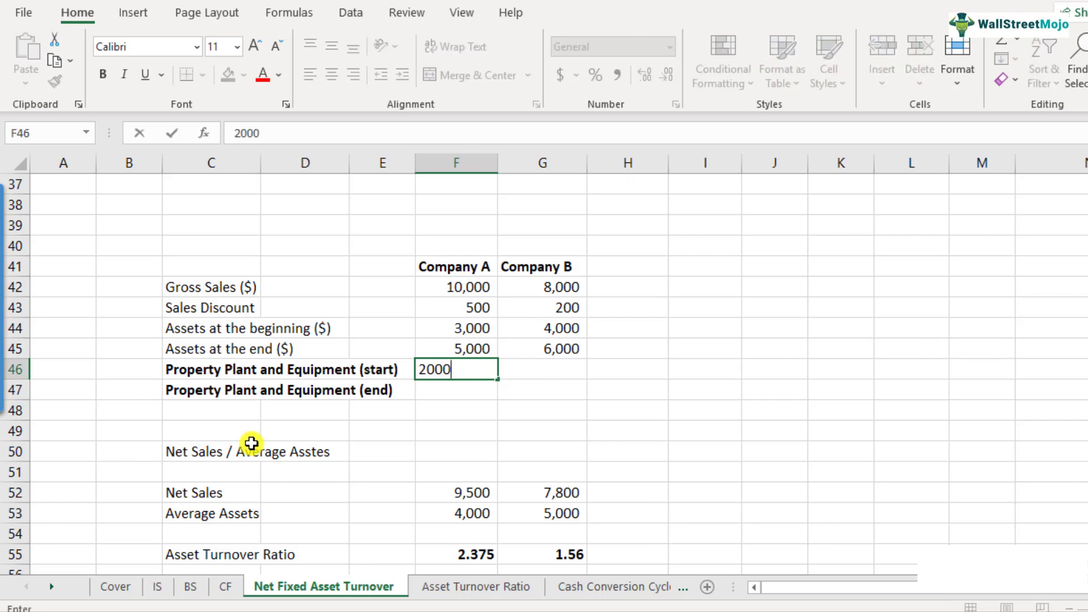
key("Return")
type("3,")
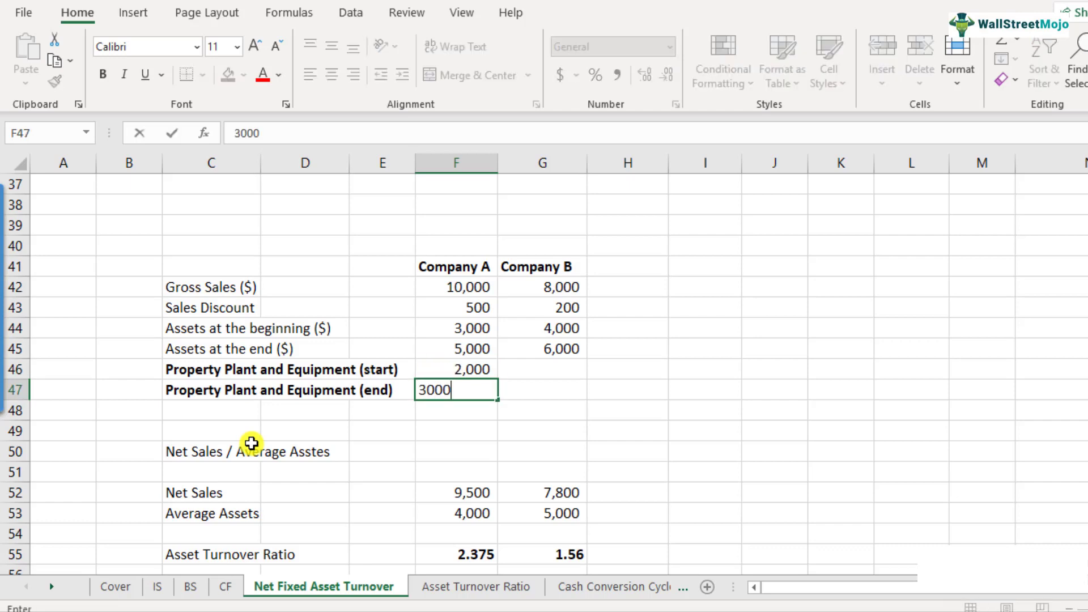
type("000")
key("Return")
- Enter Company B's Property Plant and Equipment values: 1,000 at the start in G46 and 2,000 at the end in G47
key("Up")
key("Up")
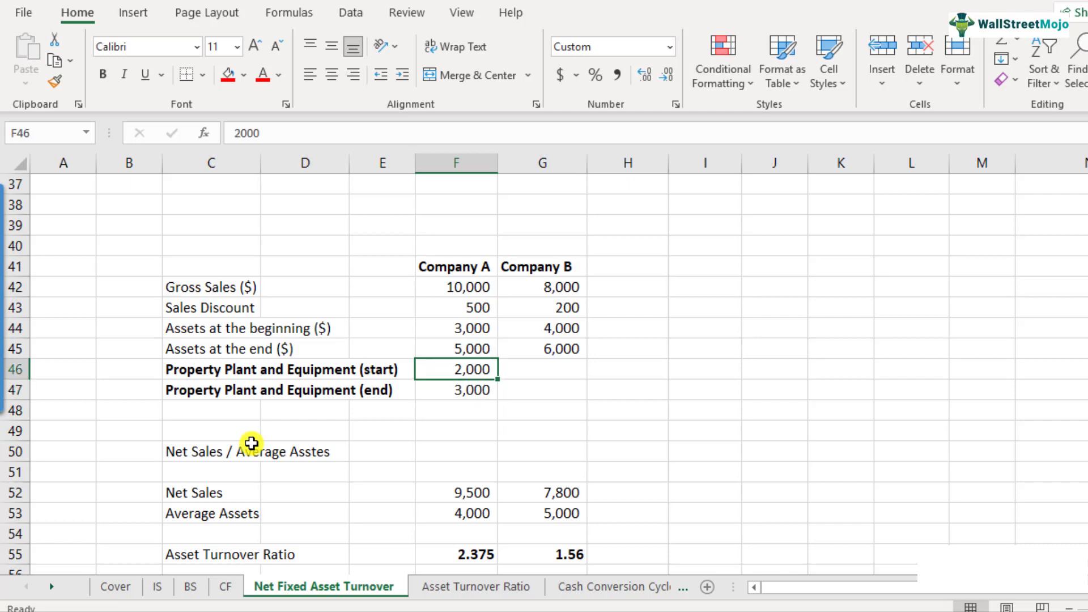
key("Right")
type("1")
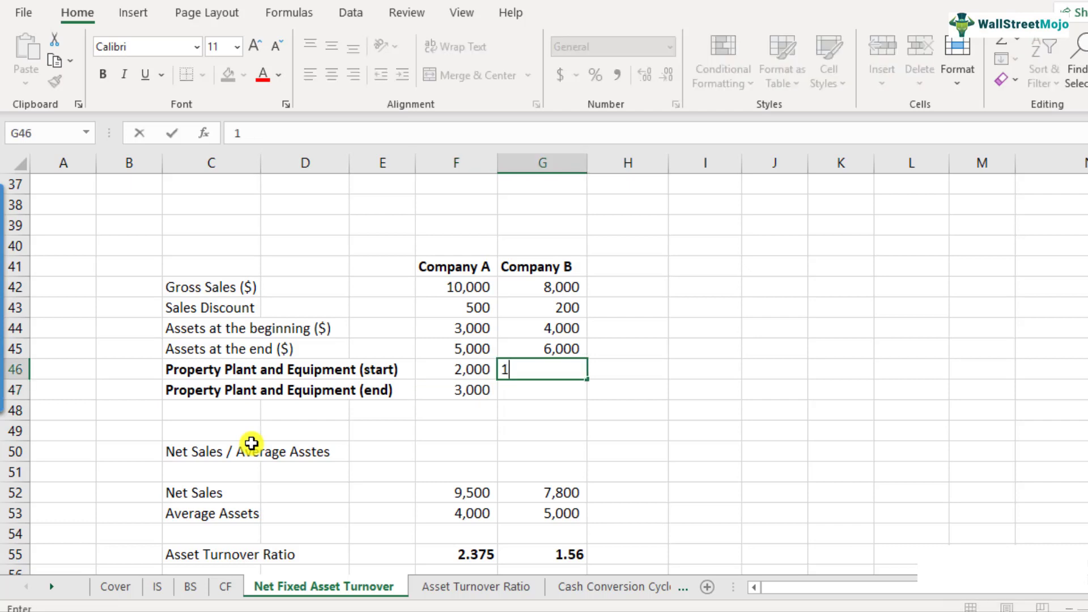
type(",000")
key("Return")
type("2")
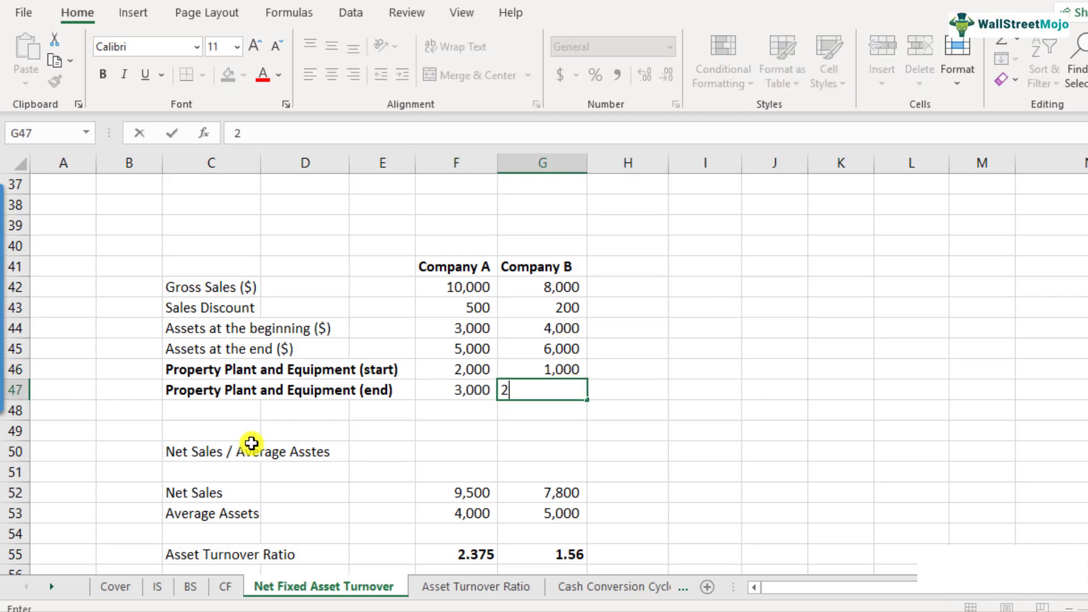
key("Return")
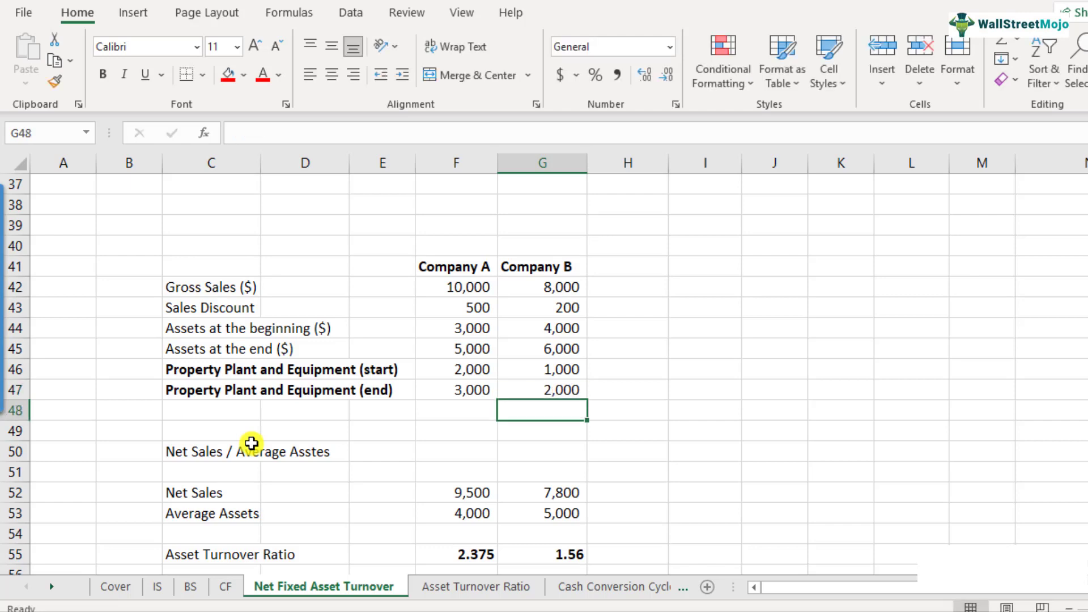
- Write the formula description "Net Sales / Average Net Fixed Assets" in C57, below the Asset Turnover Ratio row
scroll(251, 443, "down", 1)
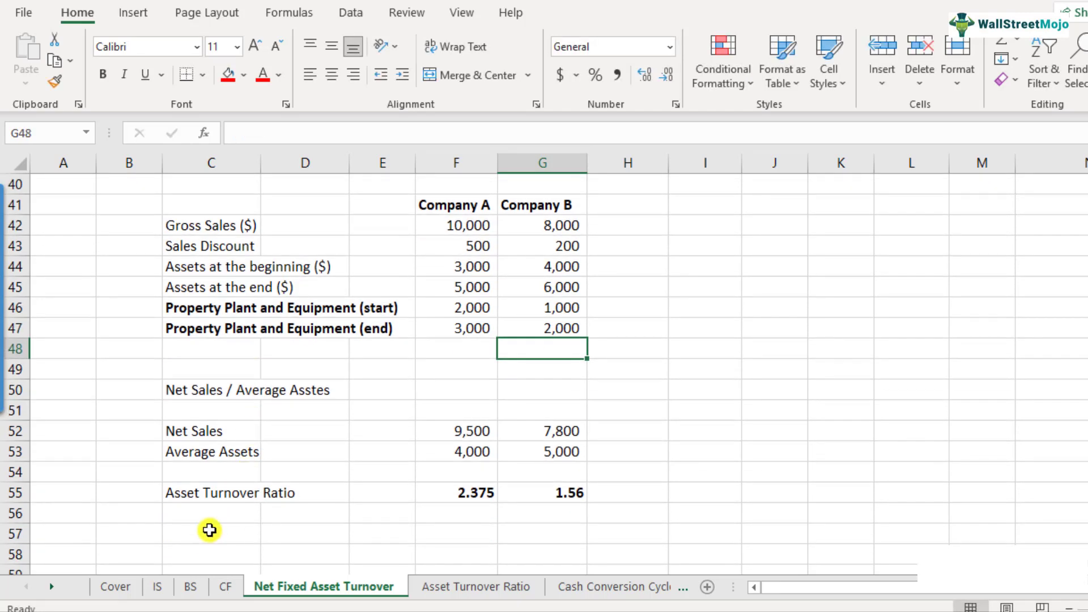
left_click(214, 532)
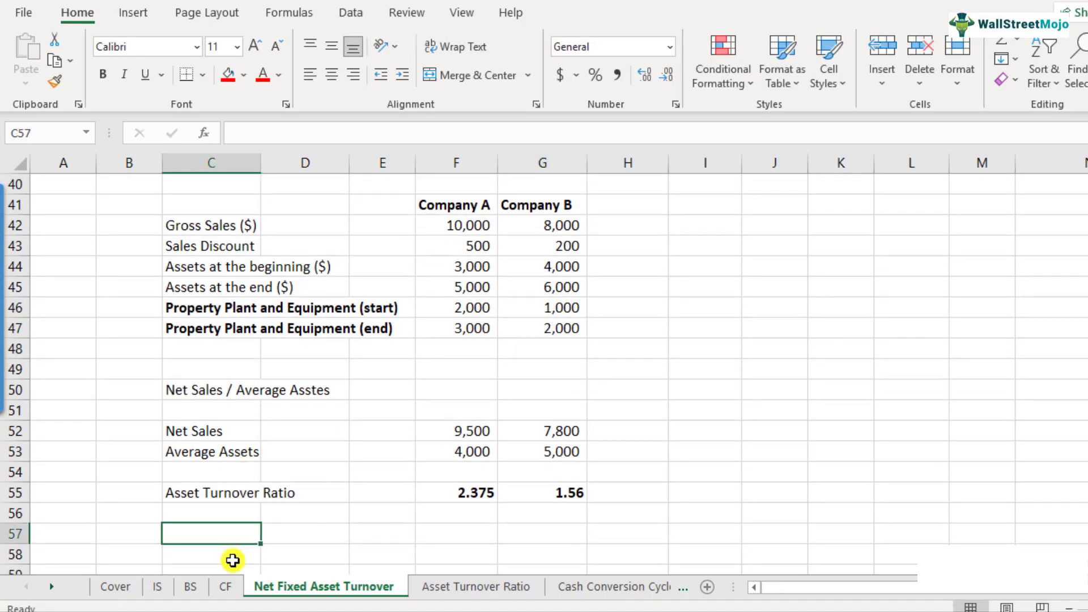
scroll(265, 436, "down", 2)
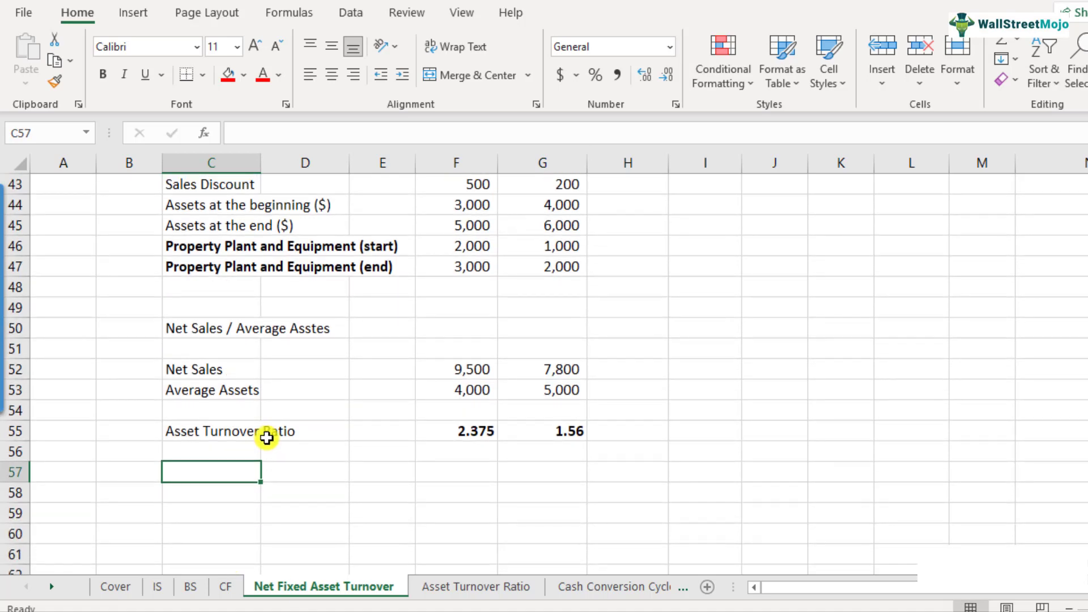
type("Net Sales / Average")
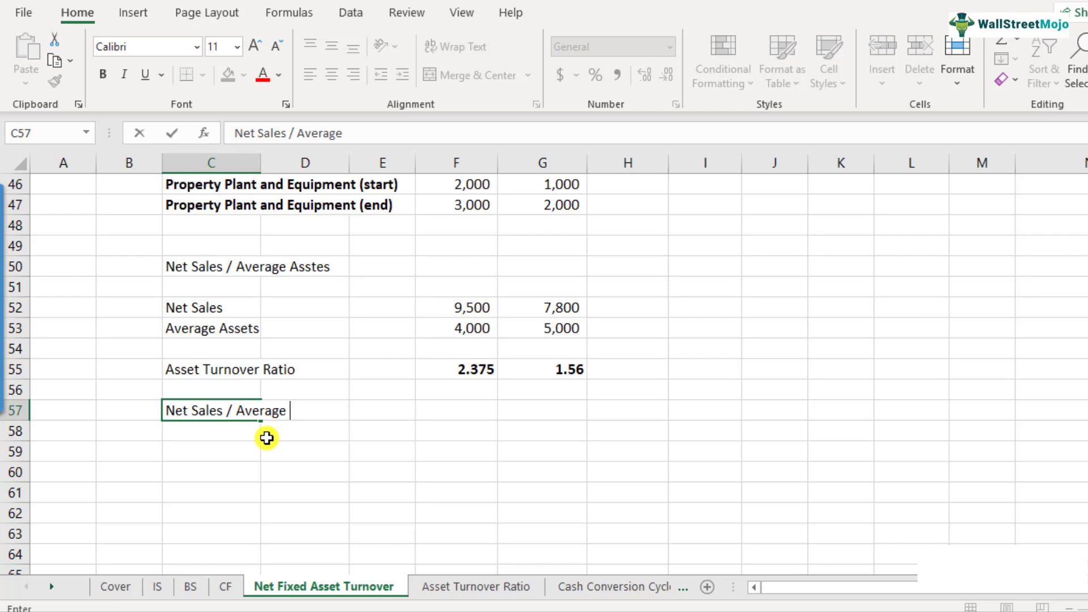
type(" Net Fixed As")
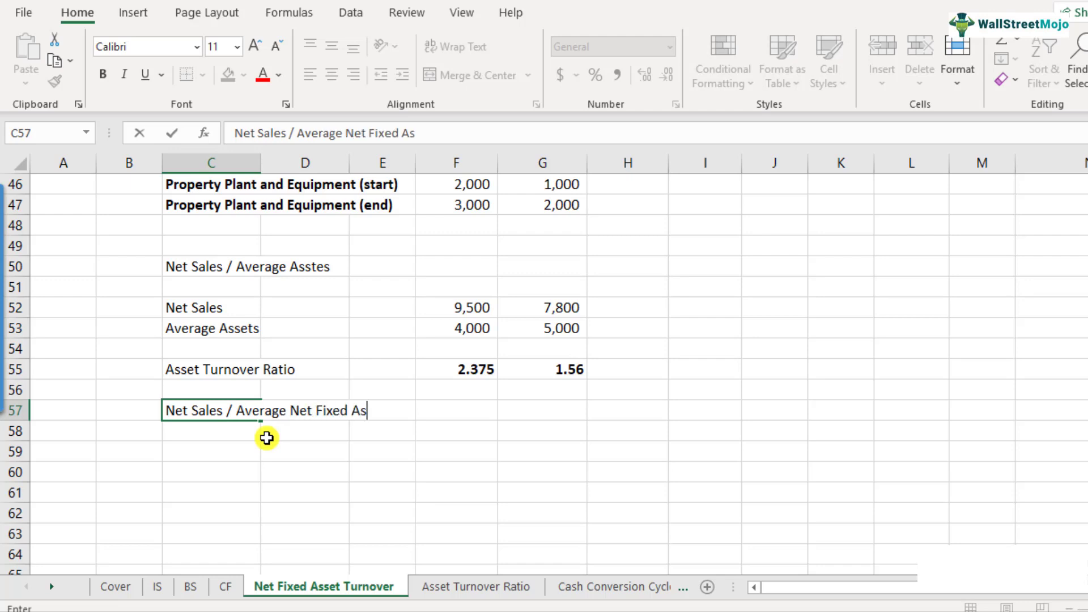
type("sets")
key("Return")
key("Return")
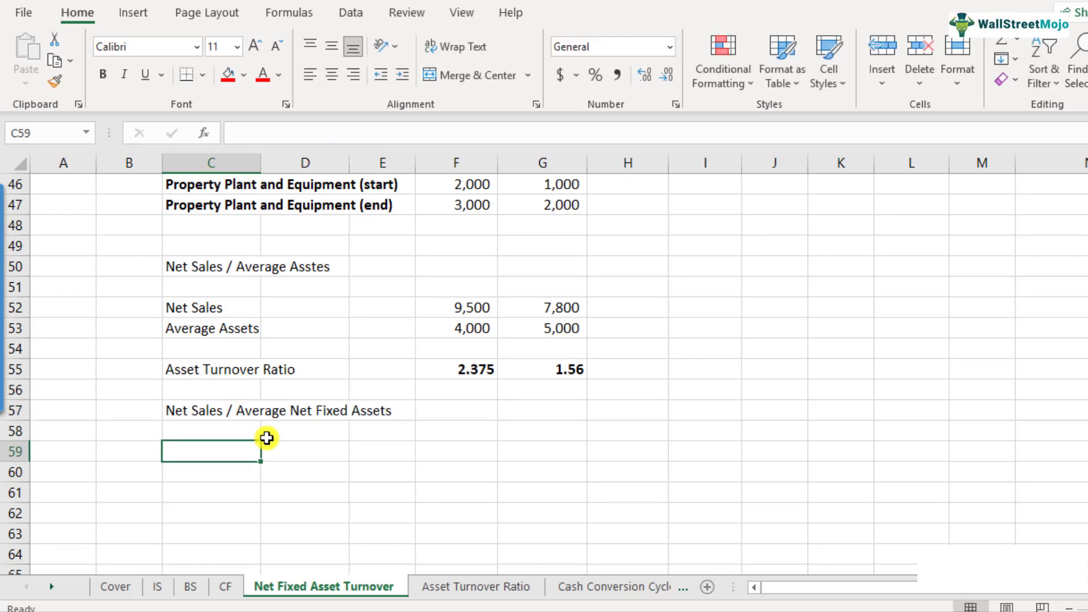
- Add the row label "Average Net Fixed assets" in C59
type("Average Net")
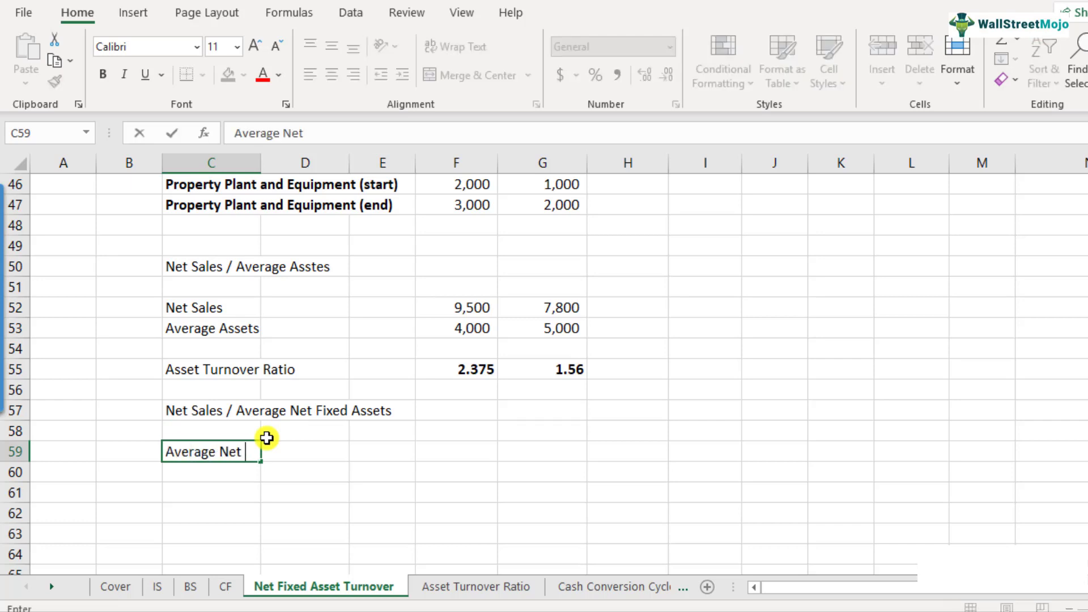
type(" Fixed assets")
key("Return")
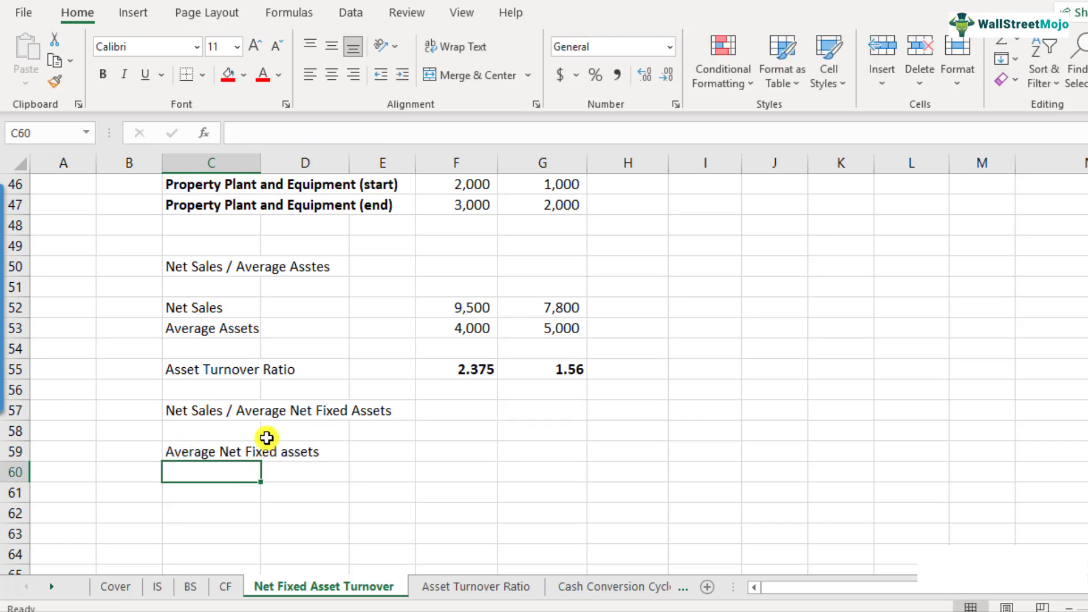
- Calculate Company A's average net fixed assets in F59 with =AVERAGE(F46:F47)
key("Up")
key("Right")
key("Right")
key("Right")
type("=avergag")
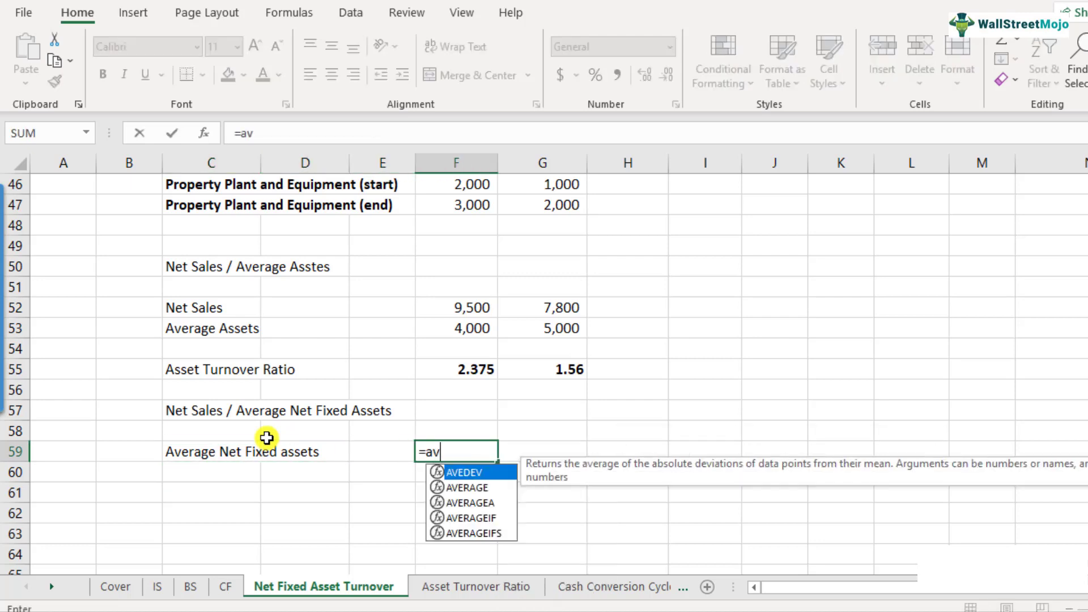
key("BackSpace")
key("BackSpace")
key("BackSpace")
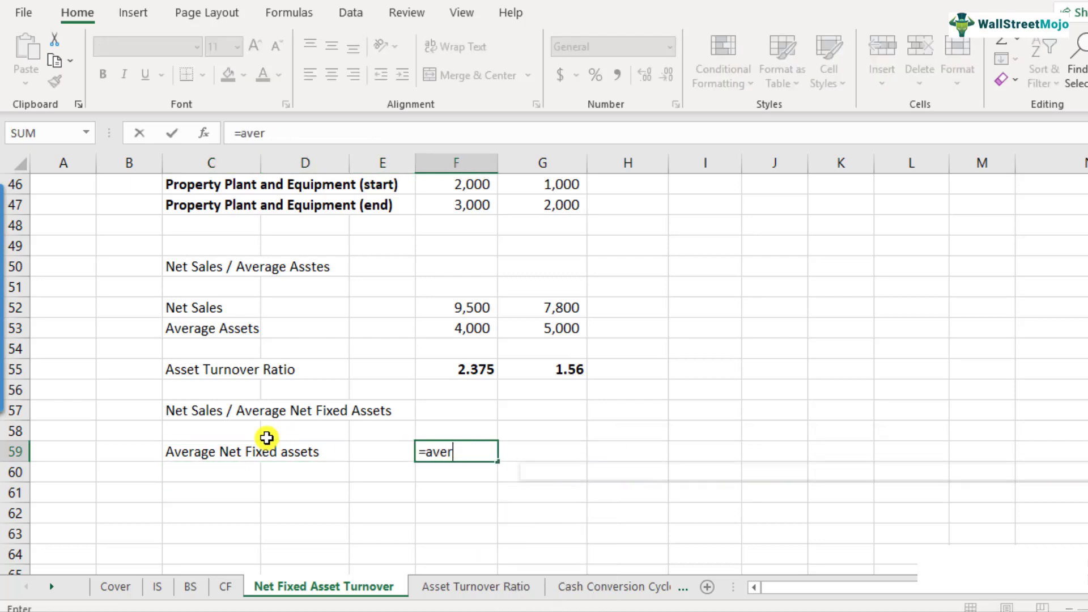
type("age(")
scroll(425, 304, "up", 1)
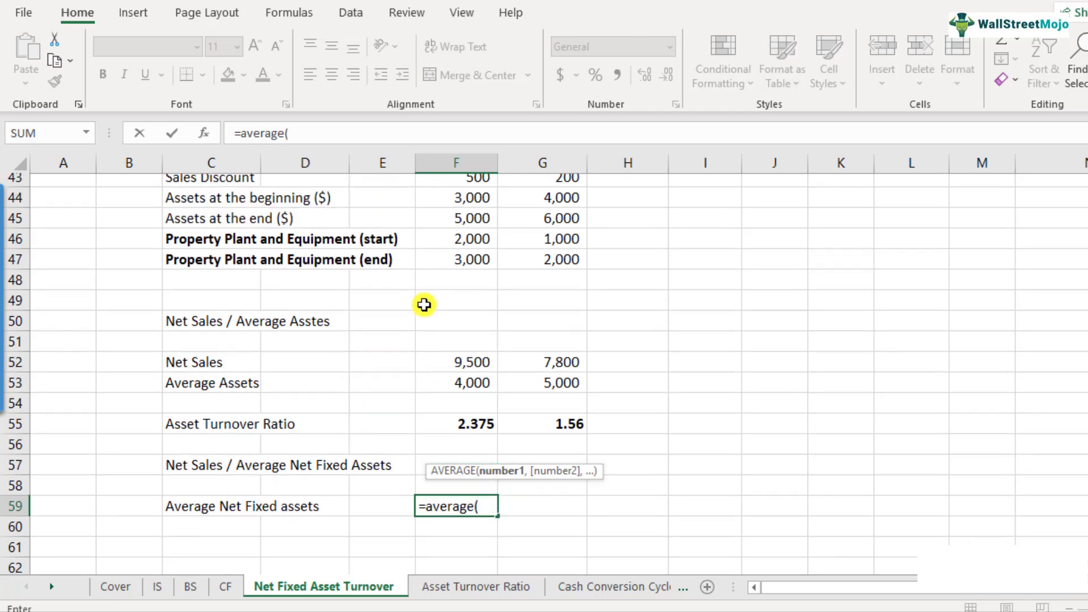
left_click_drag(461, 250, 464, 273)
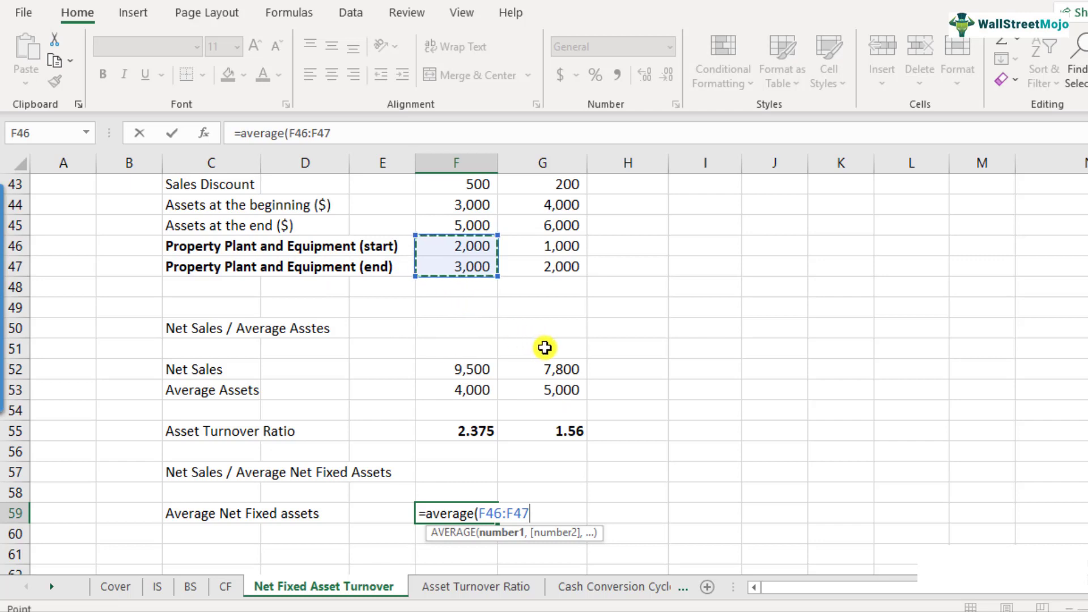
type(")")
key("Return")
- Check the average formula in F59, copy it to G59 for Company B, and check the copied references
key("Up")
key("F2")
key("Escape")
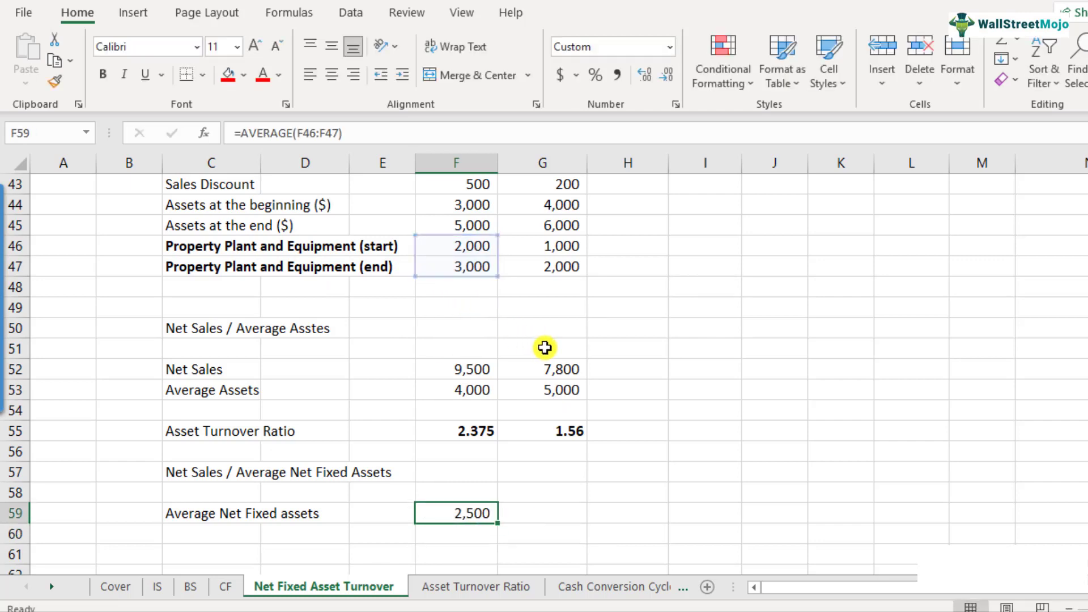
key("F2")
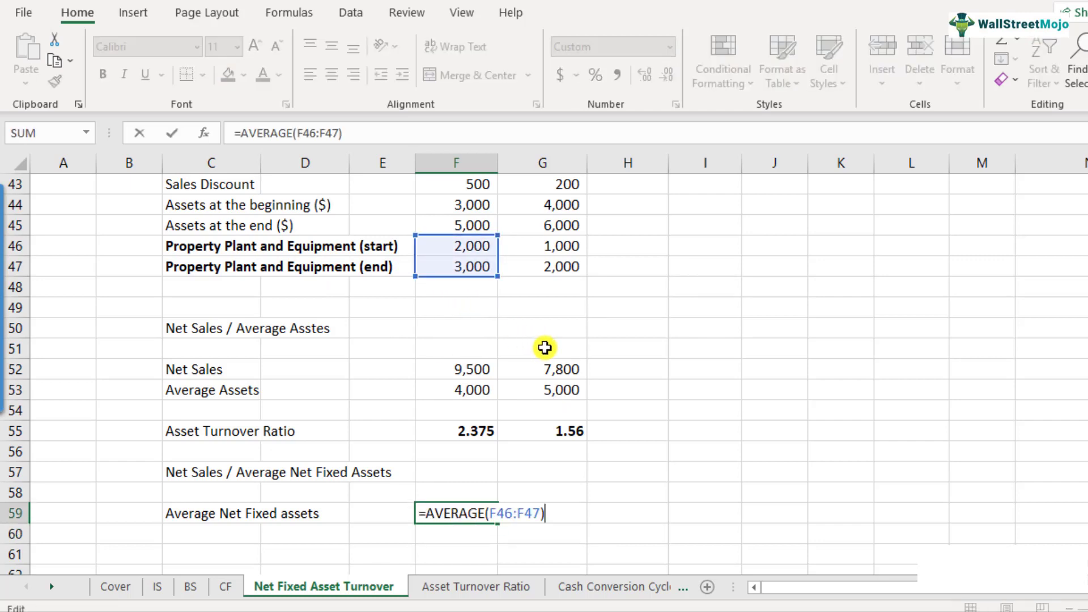
key("Escape")
key("ctrl+c")
key("Right")
key("ctrl+v")
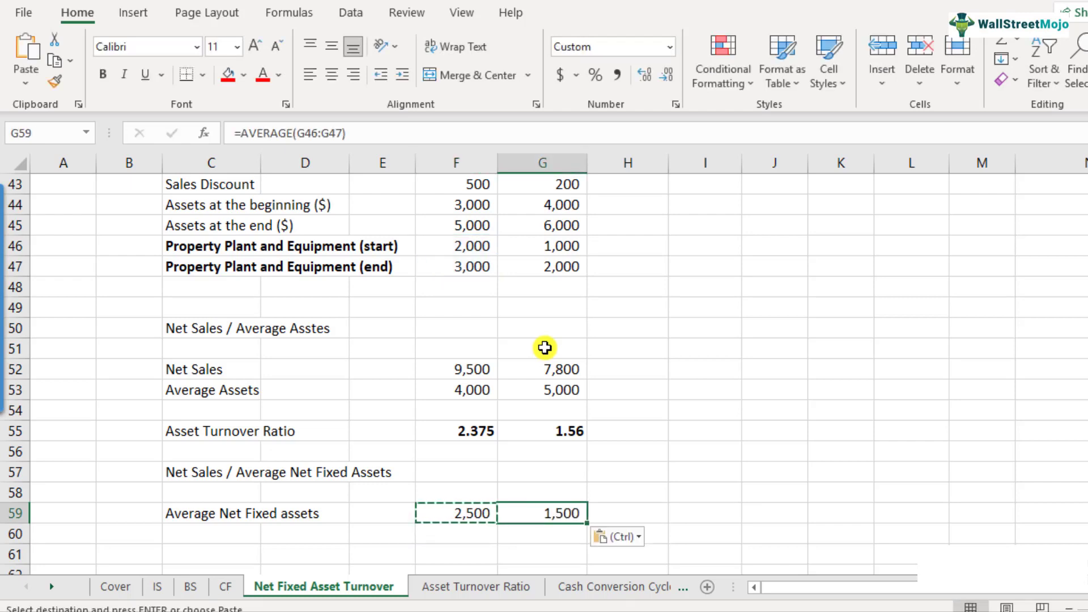
key("F2")
key("Escape")
key("F2")
key("Escape")
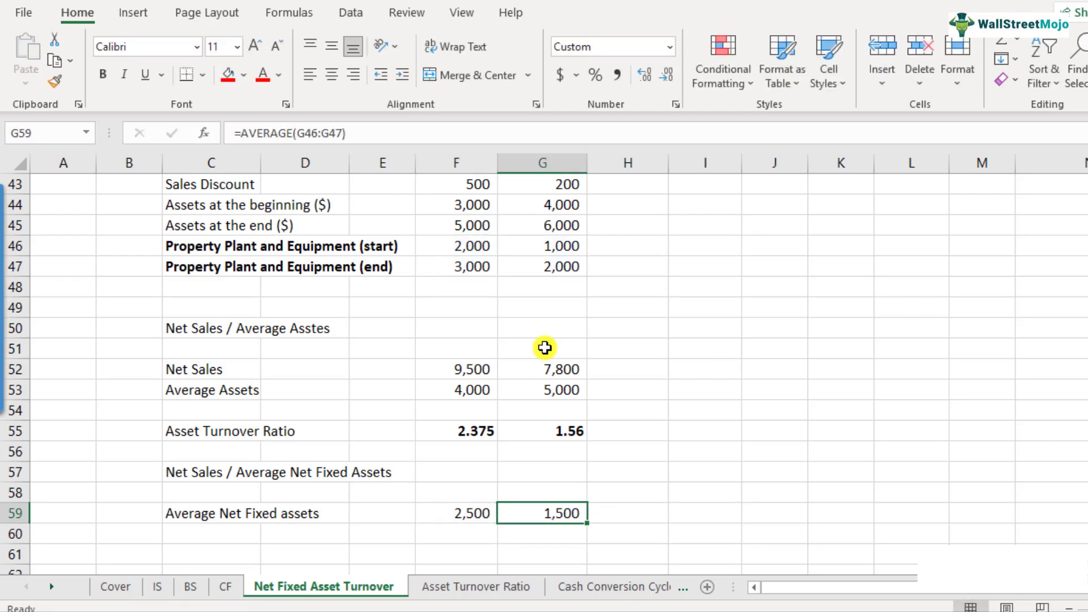
- Highlight the Net Sales row, C52:G52, with a yellow fill
left_click(175, 362)
left_click(583, 369, "shift")
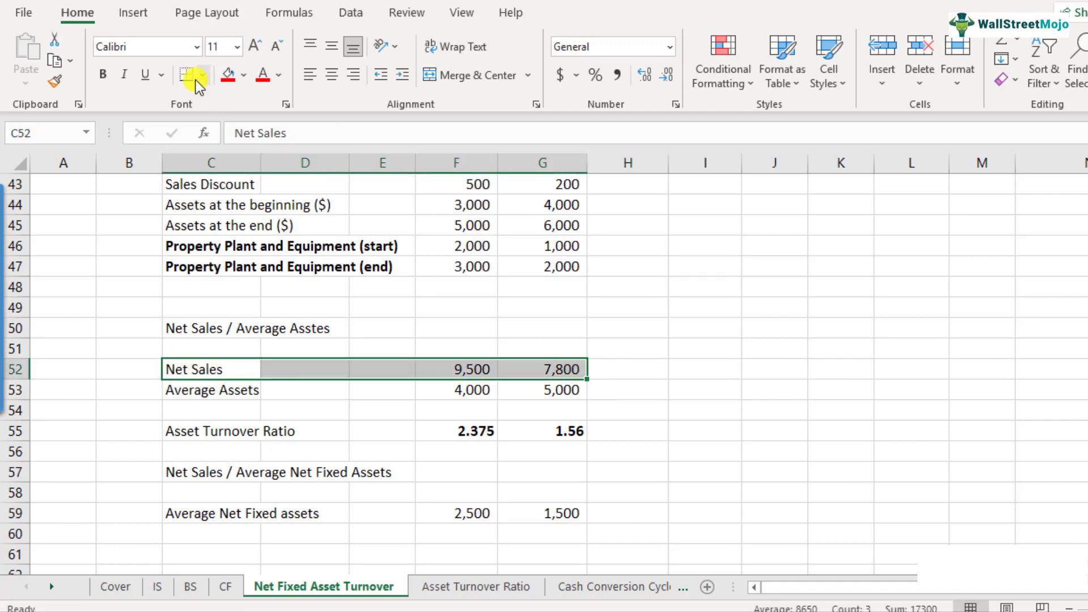
left_click(245, 74)
left_click(273, 242)
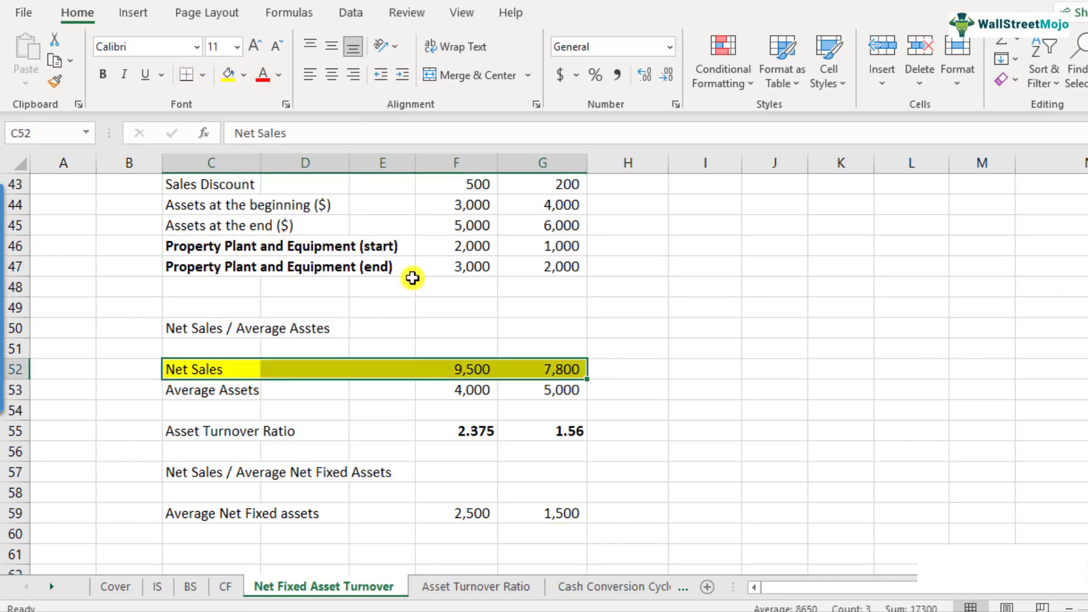
left_click(649, 451)
- Highlight the Average Net Fixed assets row, C59:G59, with a yellow fill
left_click_drag(255, 512, 533, 512)
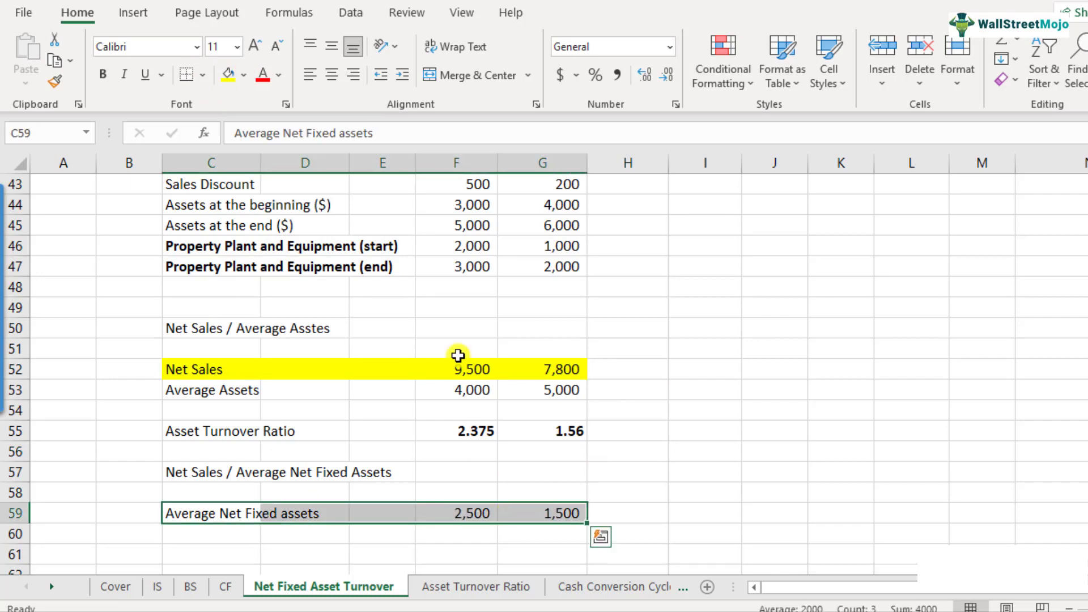
left_click(229, 74)
- Add the row label "Net Fixed Asset Turnover" in C61
scroll(258, 433, "down", 1)
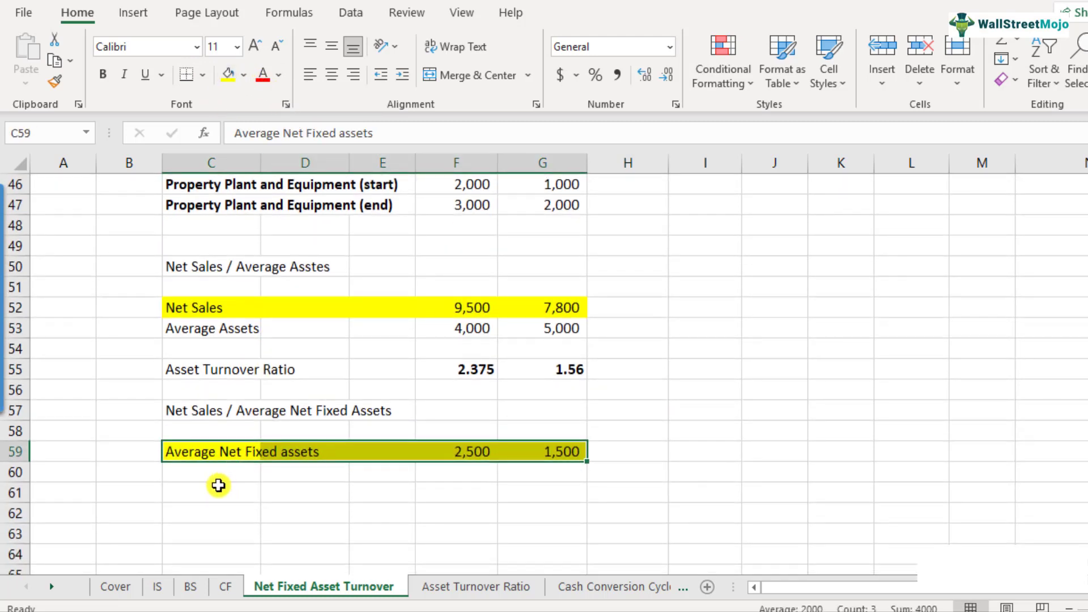
left_click(235, 498)
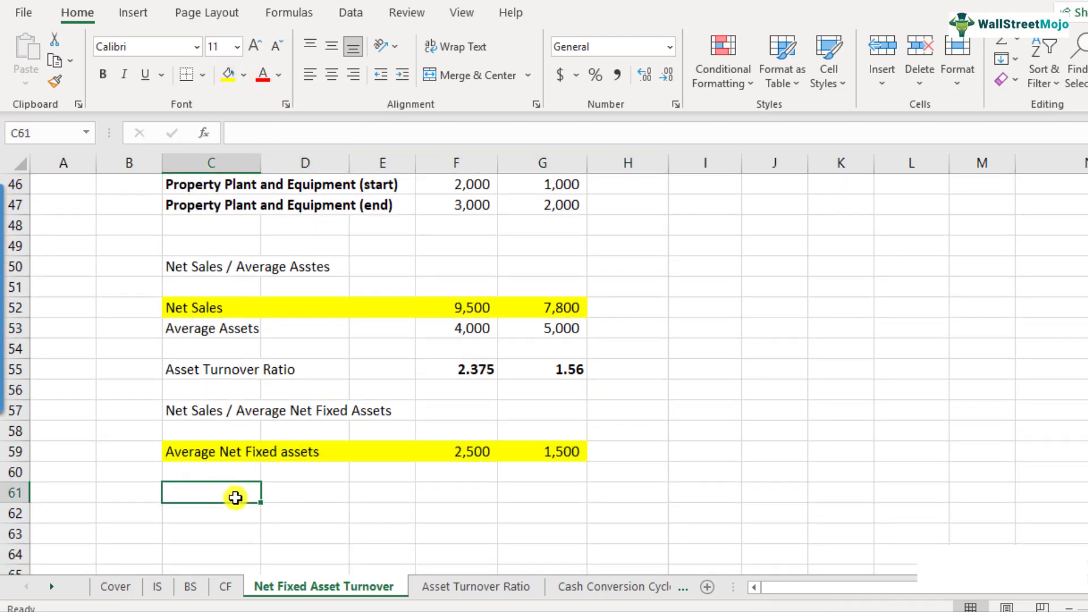
type("Net Fixed As")
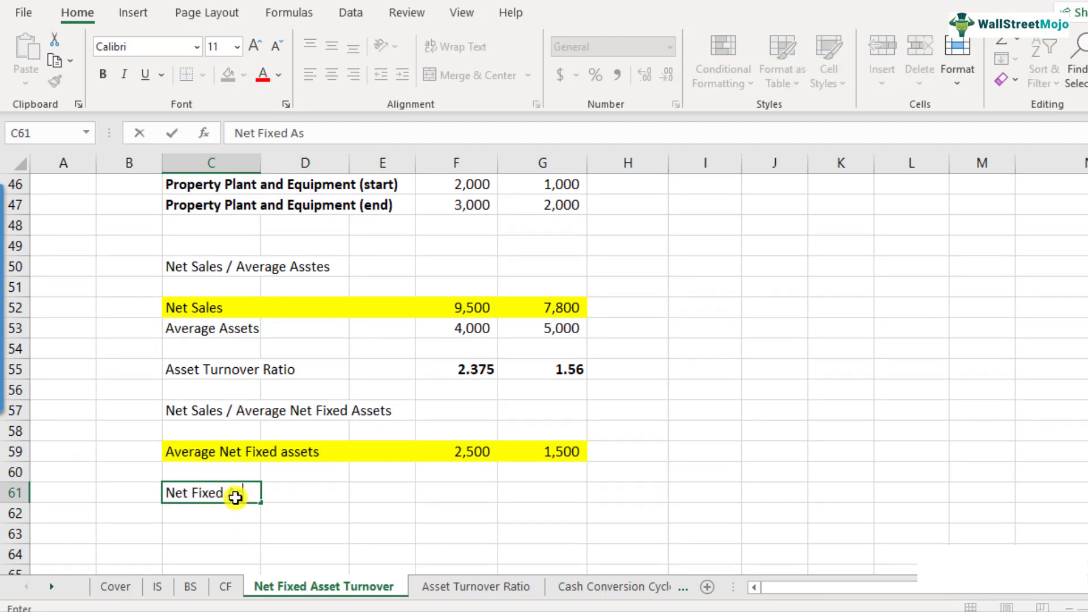
type("set Turnover")
key("Return")
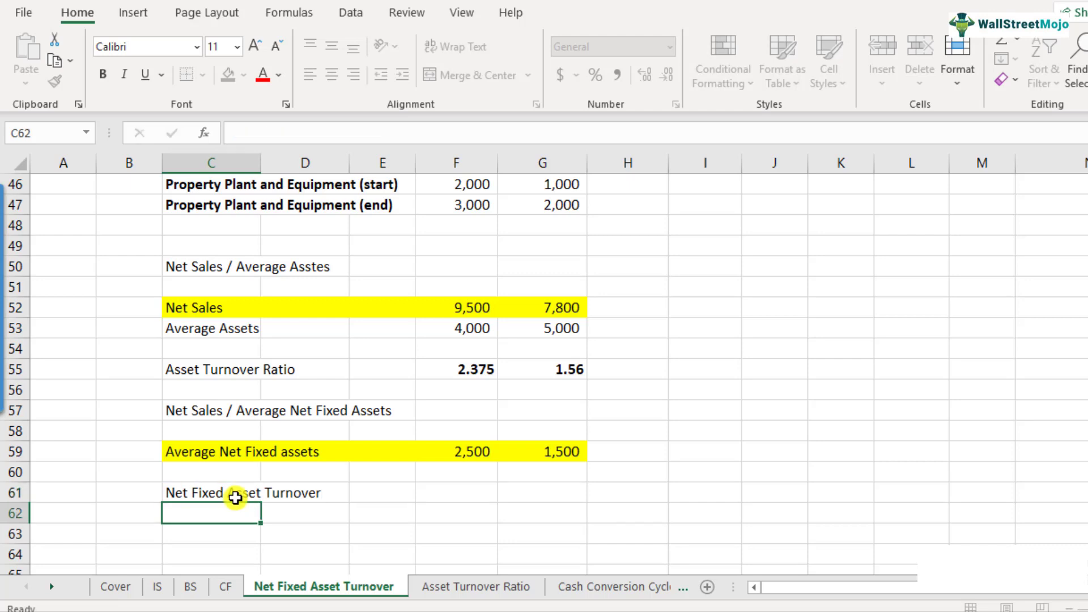
- Calculate Company A's net fixed asset turnover in F61 by dividing net sales by average net fixed assets, =F52/F59
key("Up")
key("Right")
key("Right")
key("Right")
type("=")
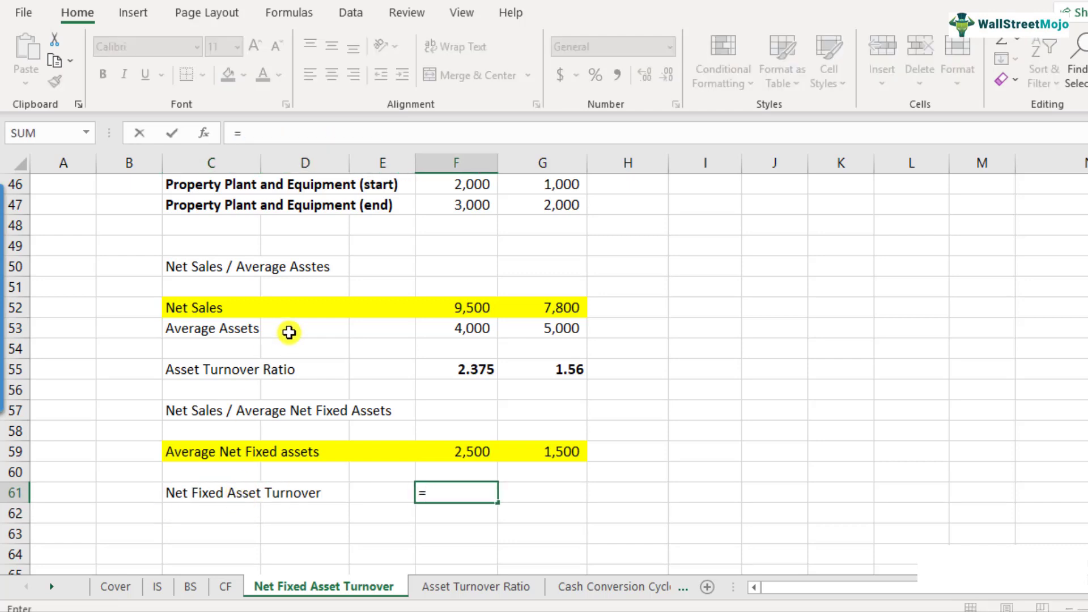
left_click(432, 313)
type("/")
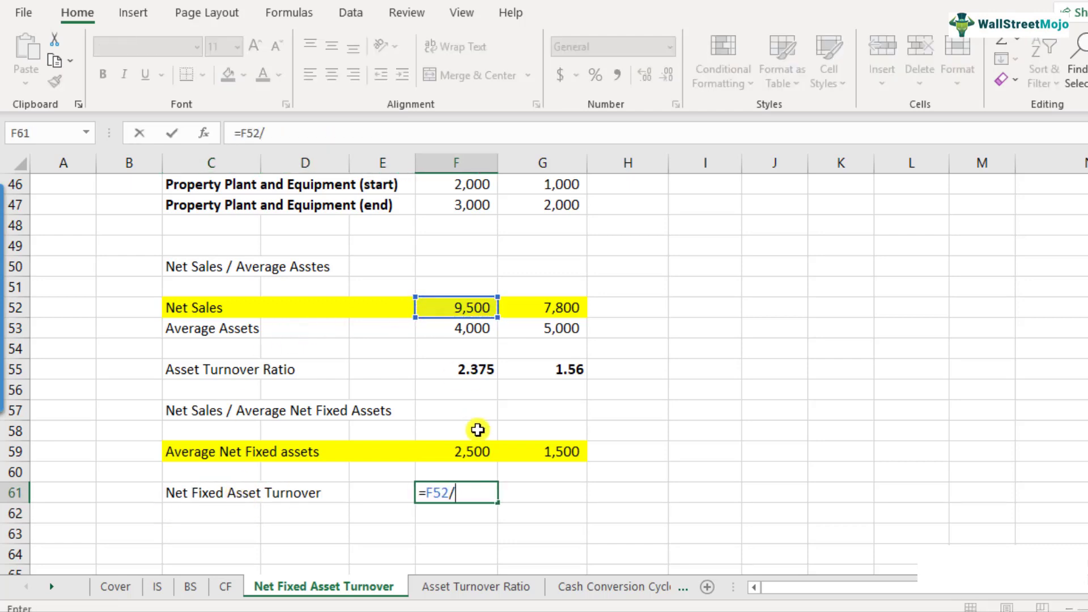
left_click(477, 453)
key("Return")
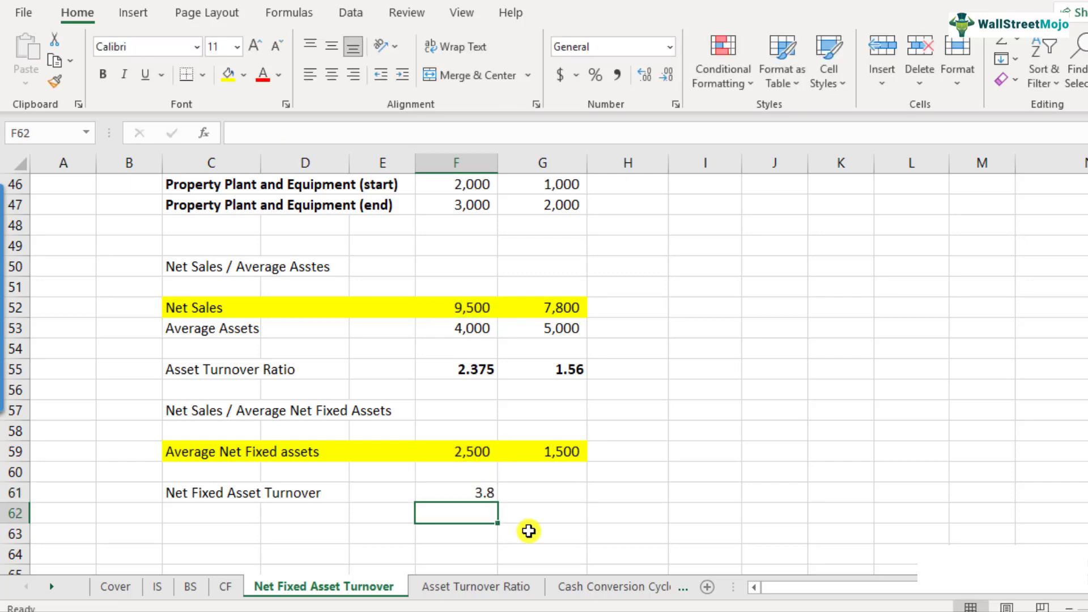
- Check the turnover formula in F61, copy it to G61 for Company B, and check the copied references
key("Up")
key("F2")
key("Escape")
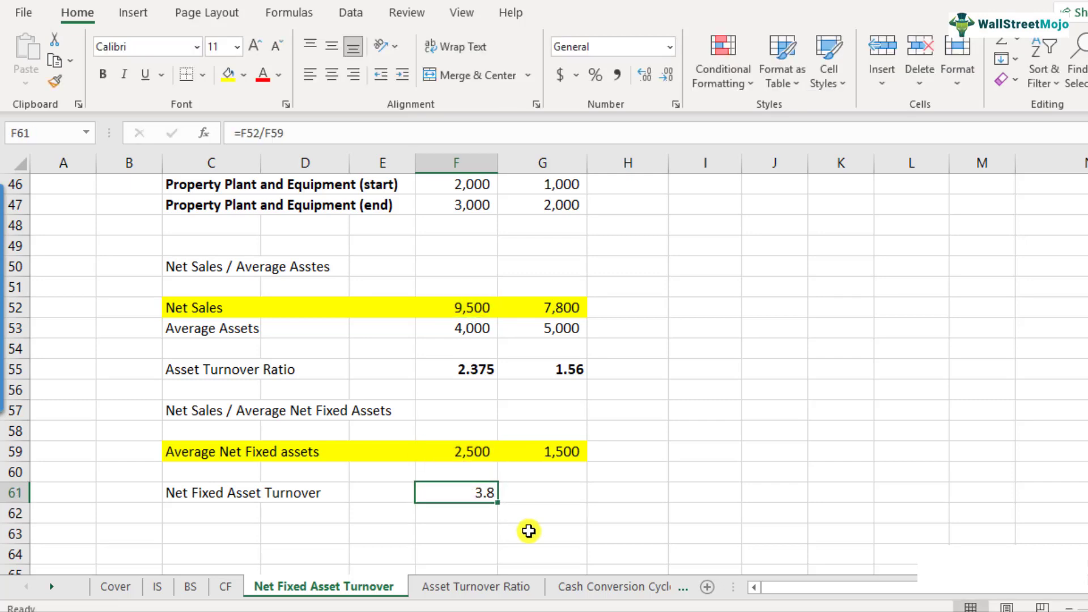
key("ctrl+c")
key("Right")
key("ctrl+v")
key("Down")
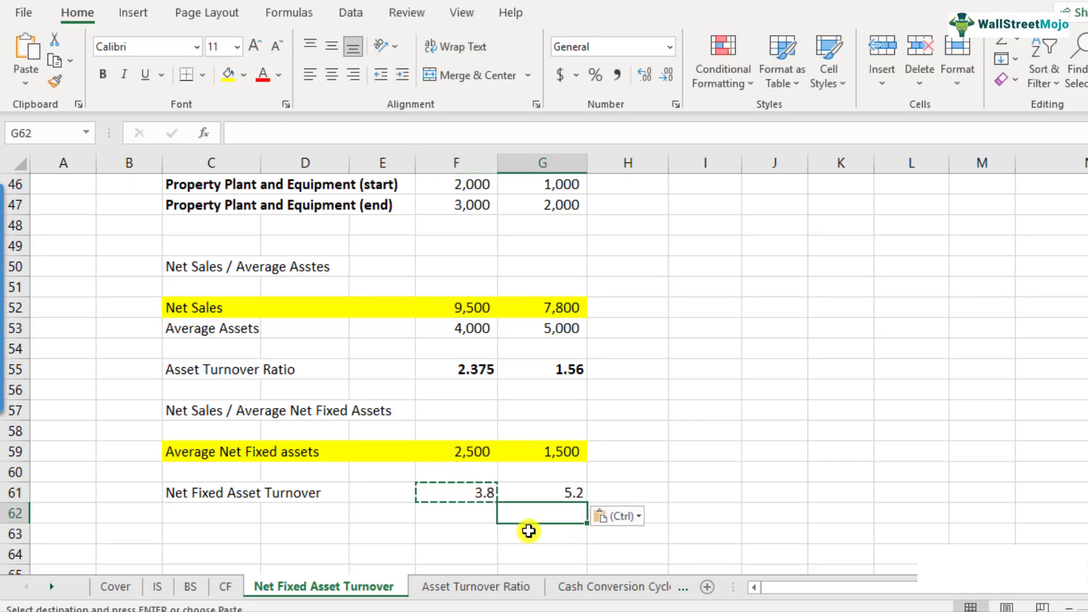
key("Up")
key("F2")
key("Escape")
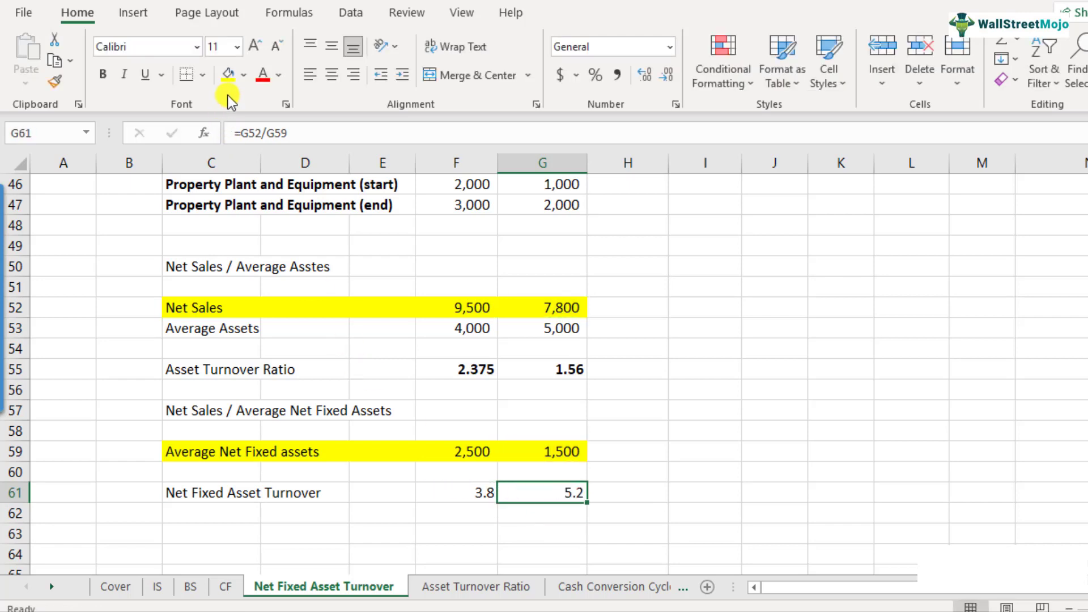
- Make the two net fixed asset turnover results in F61:G61 bold
left_click(453, 491)
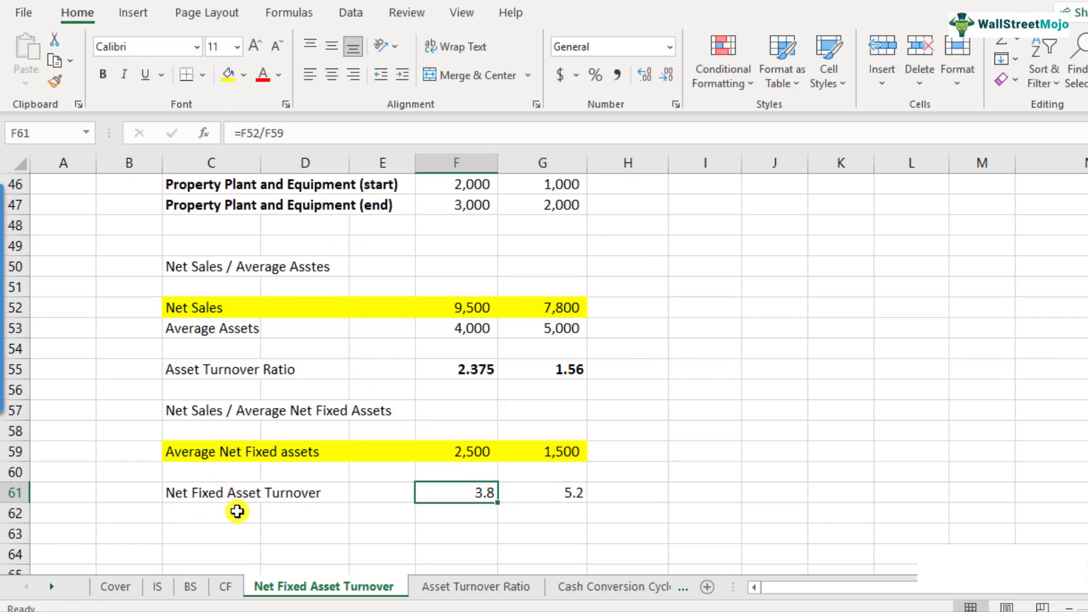
left_click(232, 492)
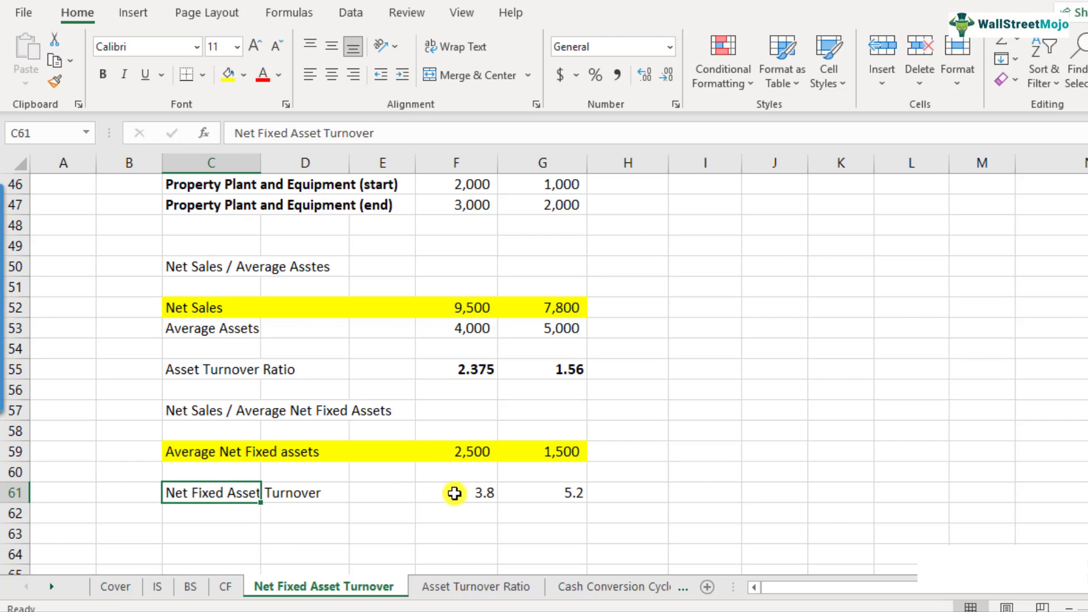
left_click_drag(472, 493, 574, 493)
key("ctrl+b")
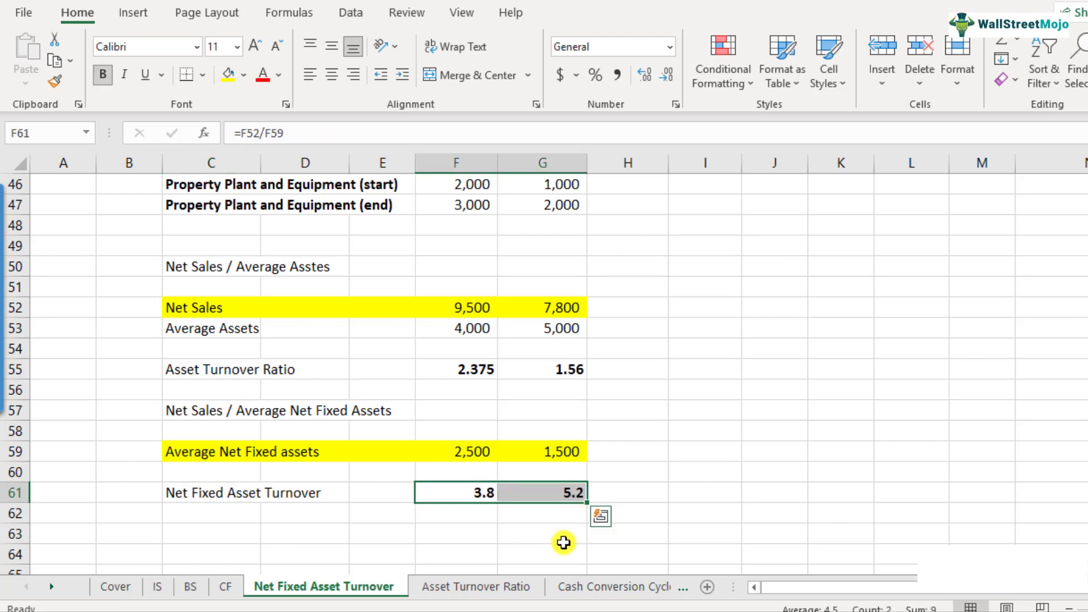
left_click(458, 512)
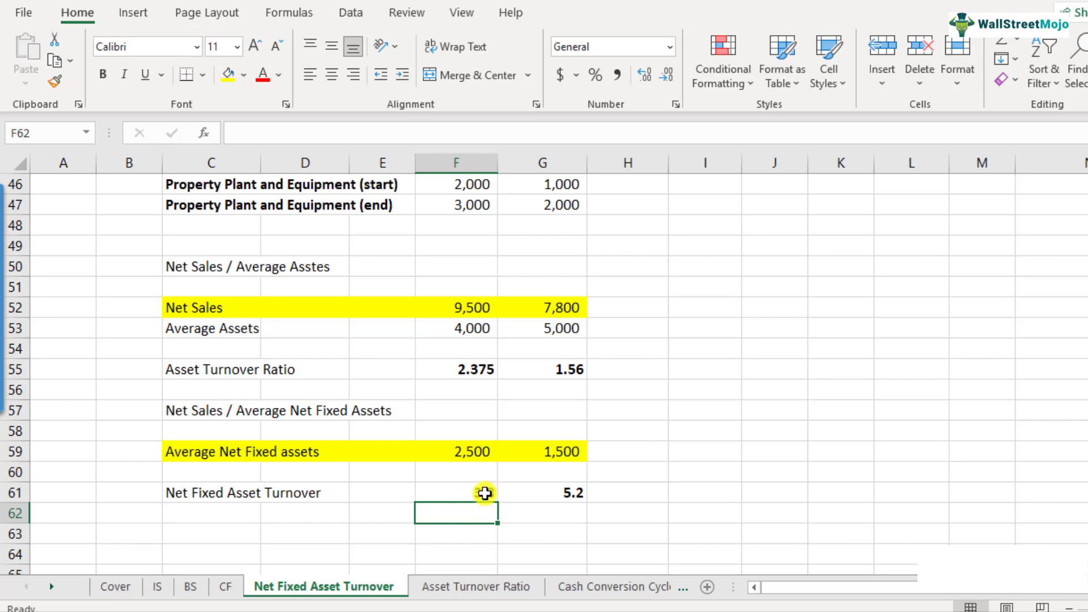
- Fill Company A's asset turnover ratio in F55 and Company B's net fixed asset turnover in G61 with green
left_click(467, 372)
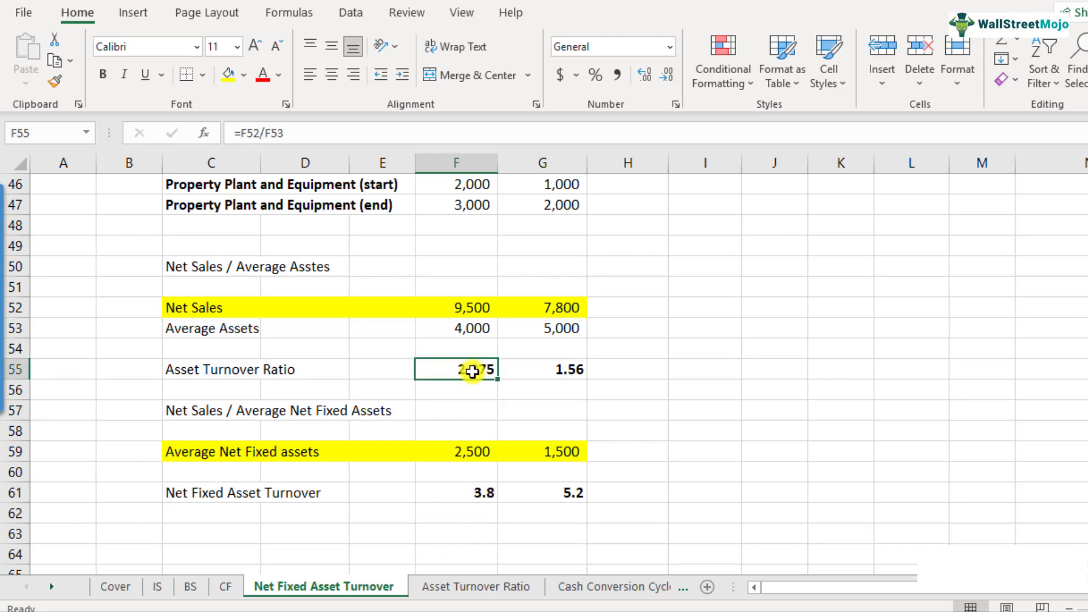
left_click(243, 75)
left_click(302, 244)
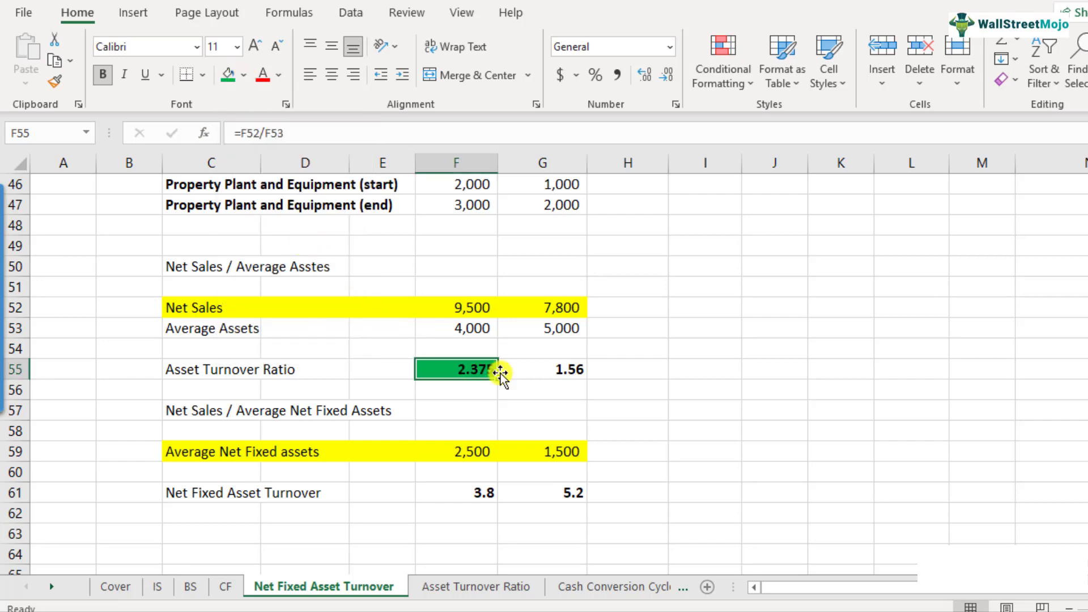
left_click(562, 501)
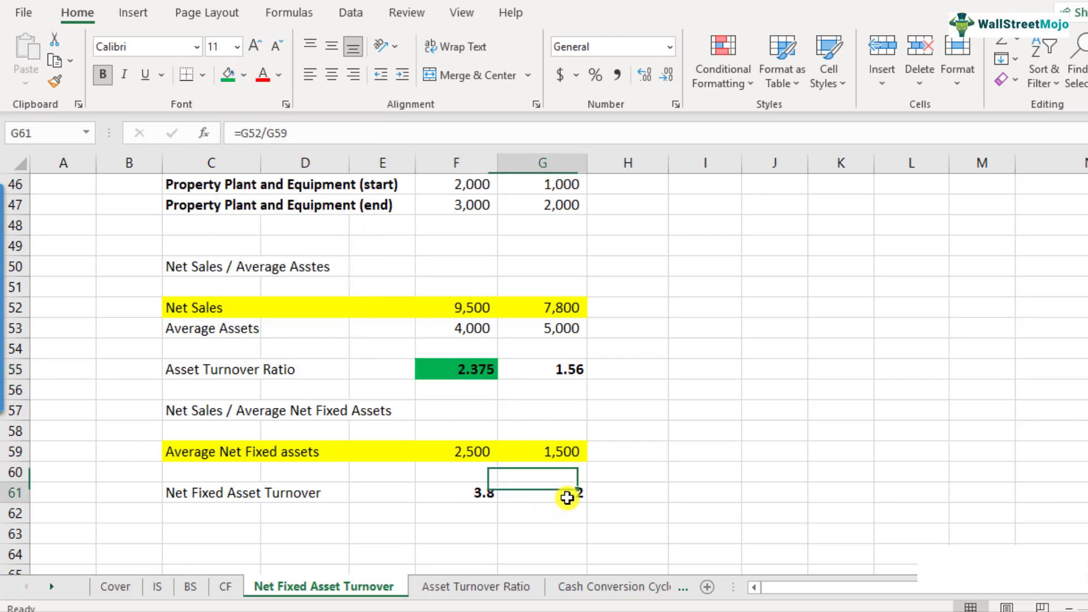
left_click(227, 77)
left_click(706, 492)
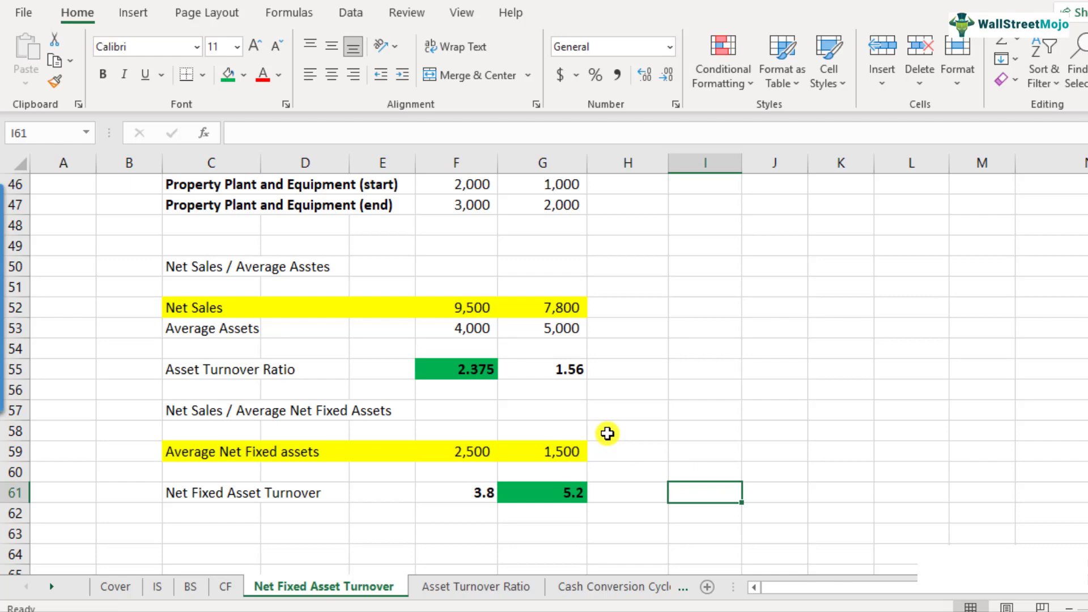
scroll(608, 434, "up", 2)
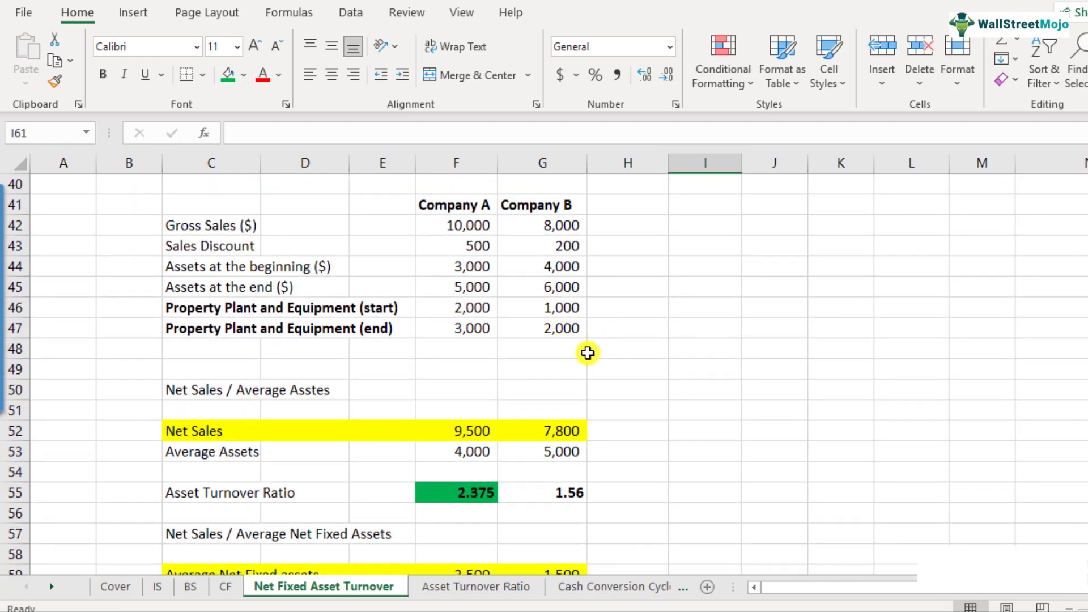
scroll(588, 353, "down", 2)
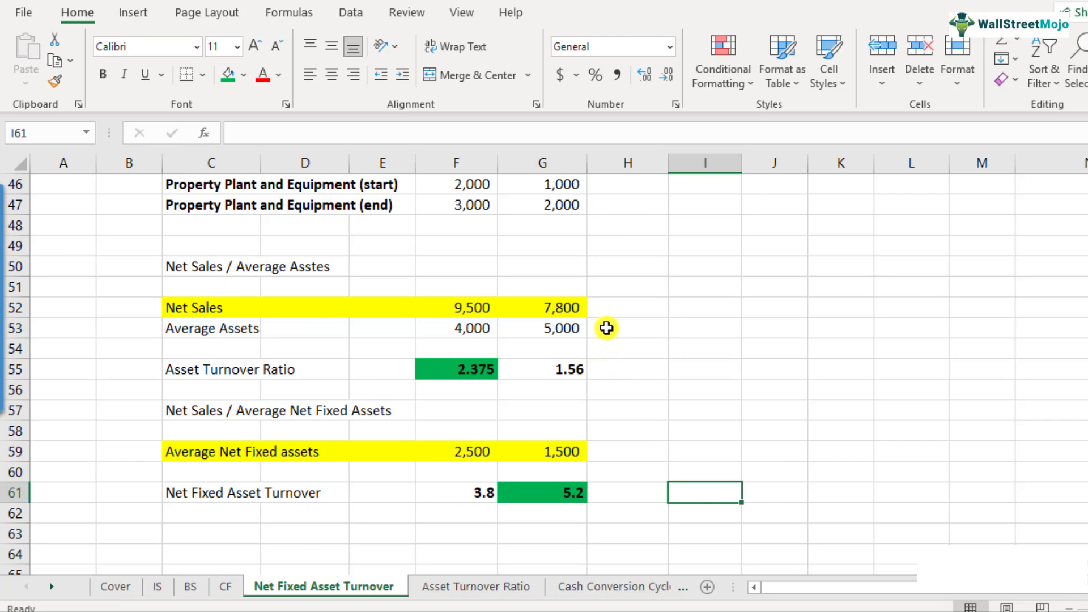
scroll(596, 304, "up", 1)
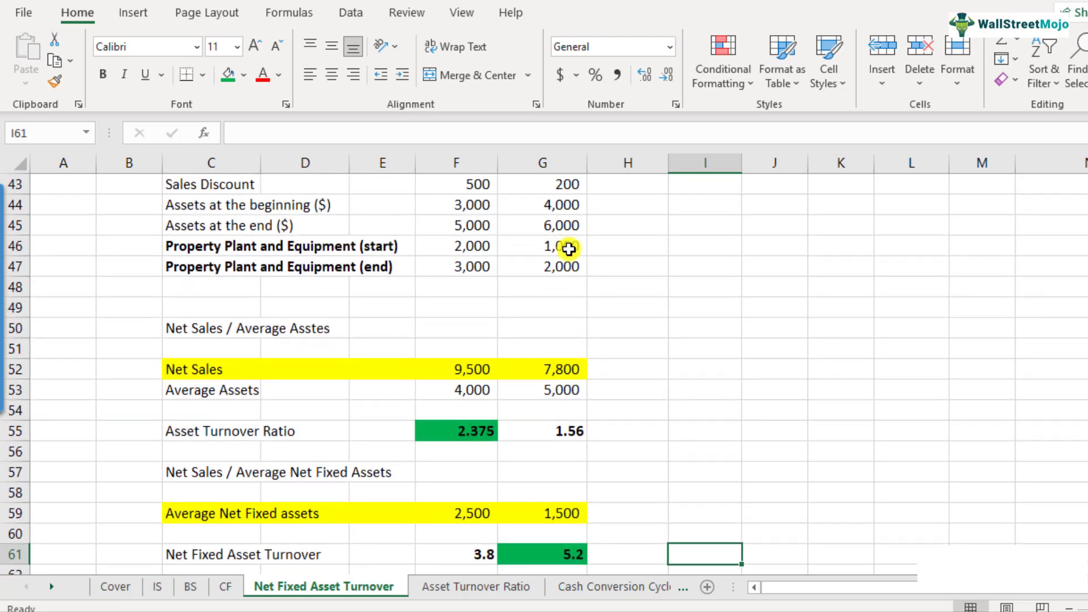
scroll(590, 352, "down", 1)
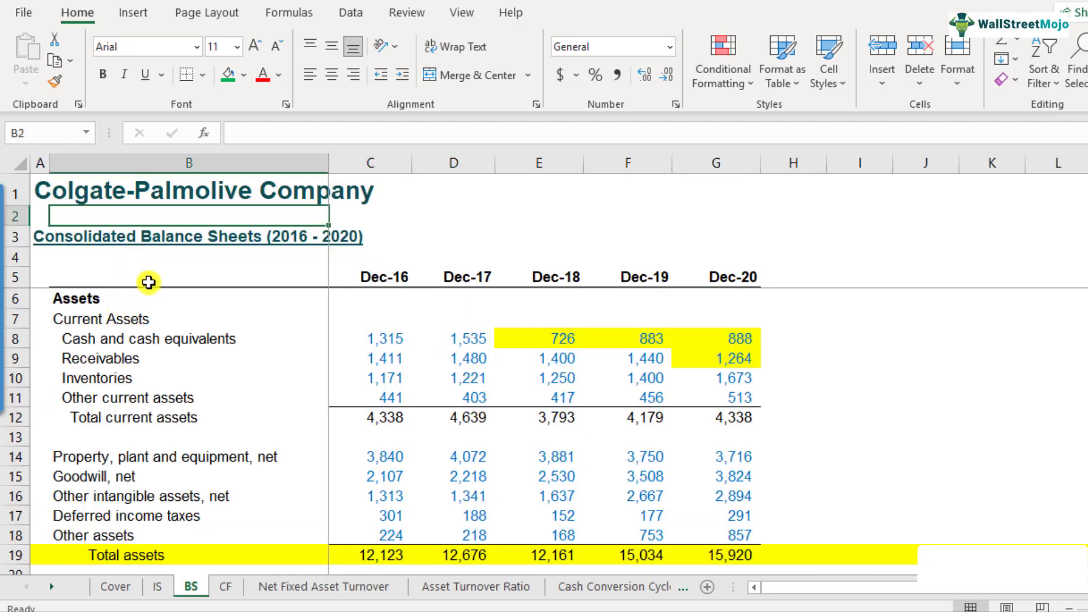
- On the BS sheet, locate the Net fixed asset turnover row under Operating Efficiency and review the total asset turnover figures in D120:G120
scroll(209, 318, "down", 11)
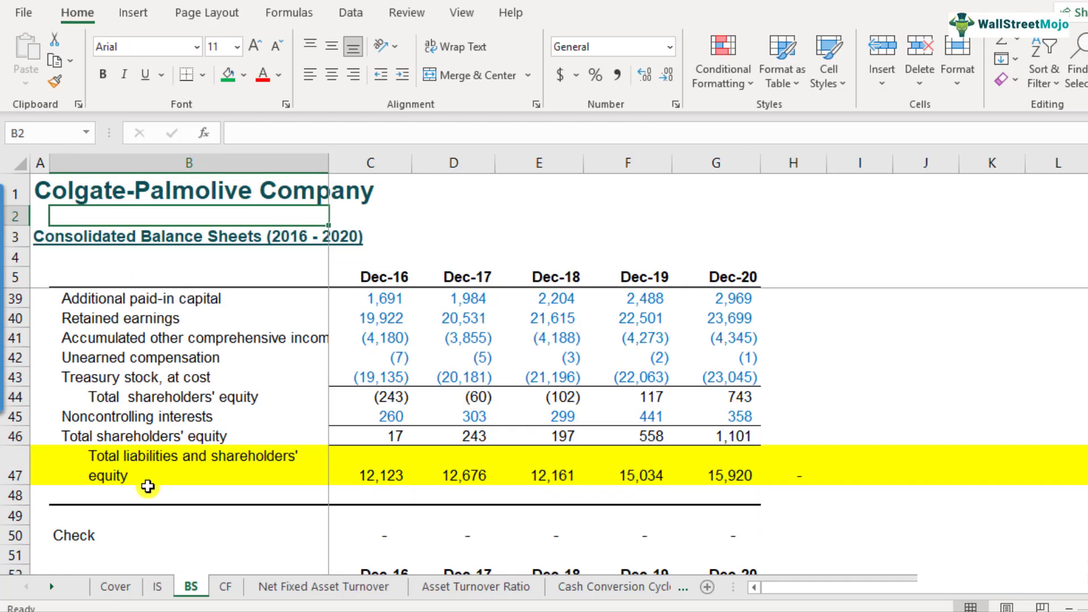
scroll(148, 486, "down", 20)
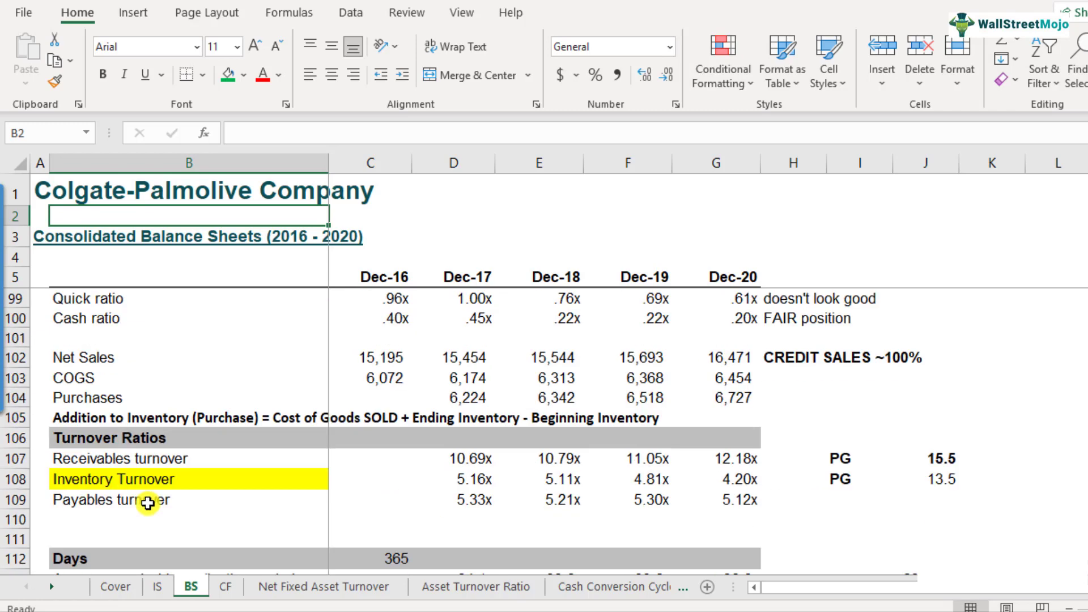
scroll(148, 503, "down", 5)
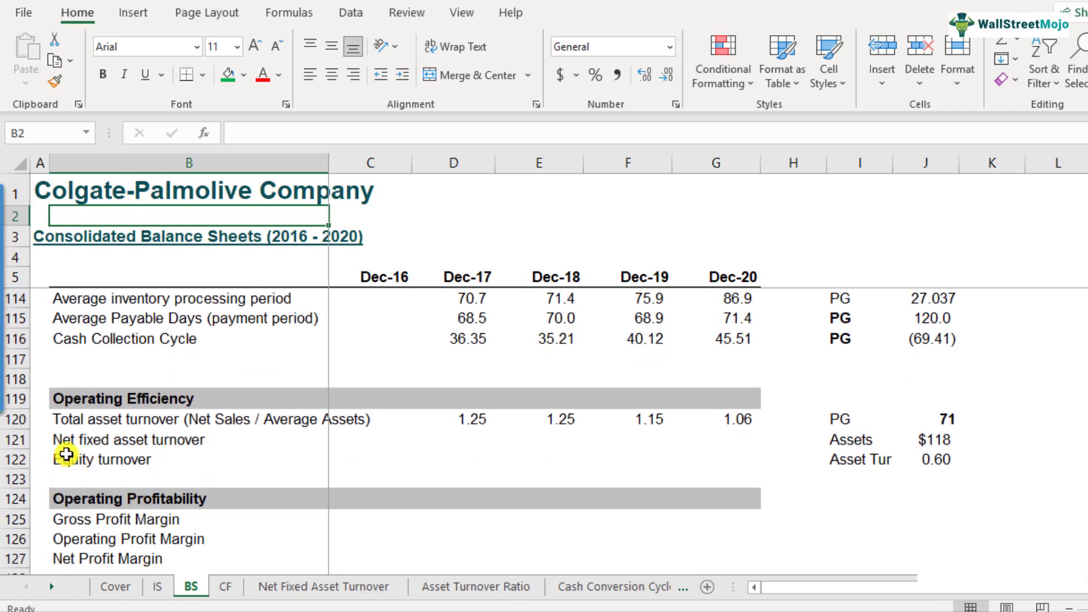
left_click(11, 440)
left_click(116, 444)
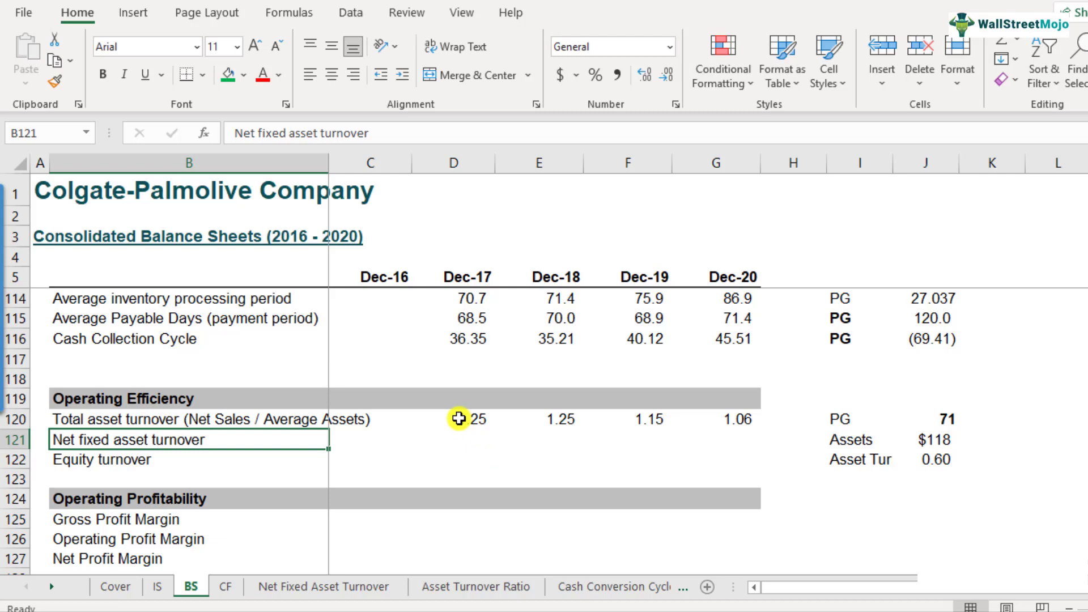
left_click_drag(459, 419, 700, 419)
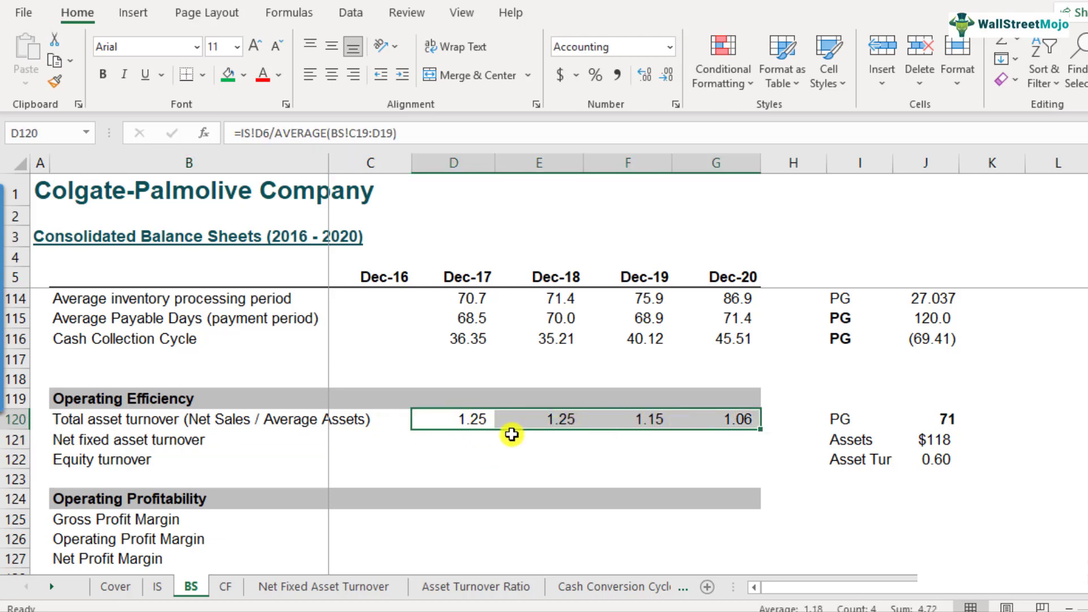
- Start the Dec-17 net fixed asset turnover formula in D121, dividing net sales IS!D6 by an AVERAGE function
left_click(468, 435)
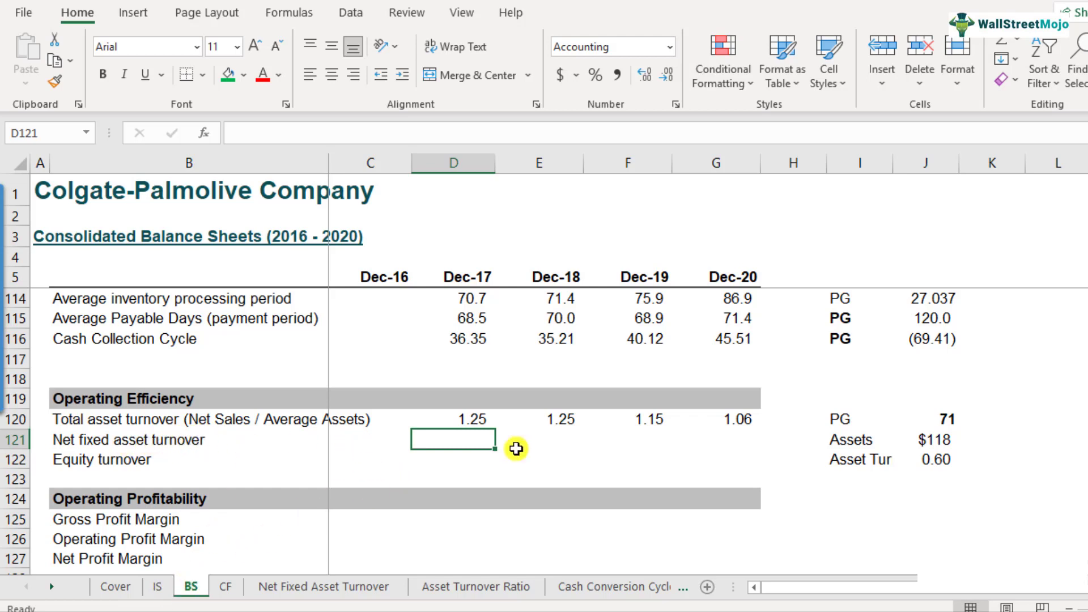
type("=")
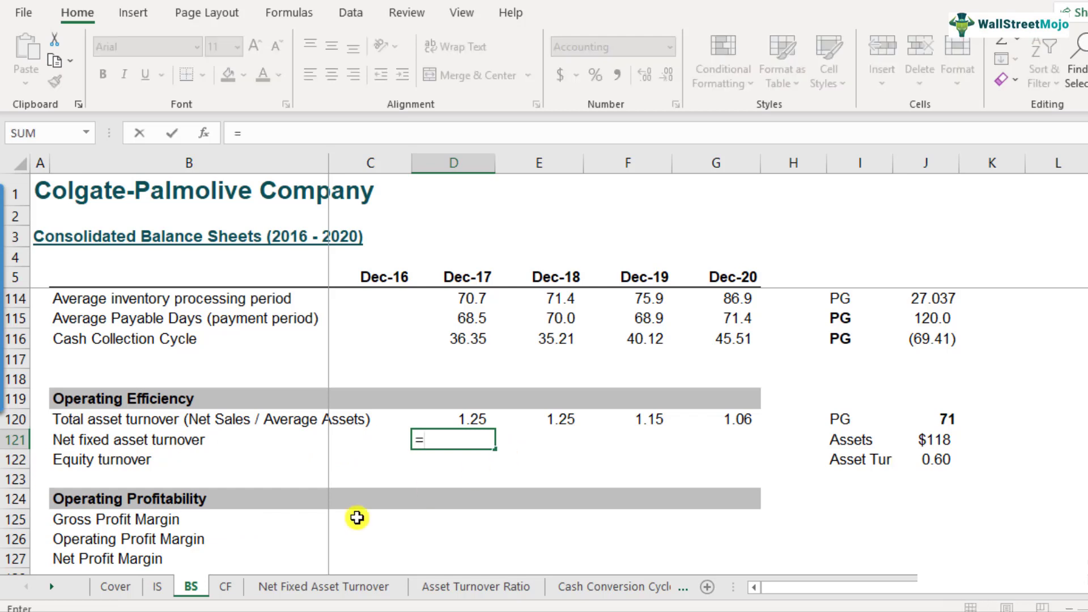
left_click(159, 588)
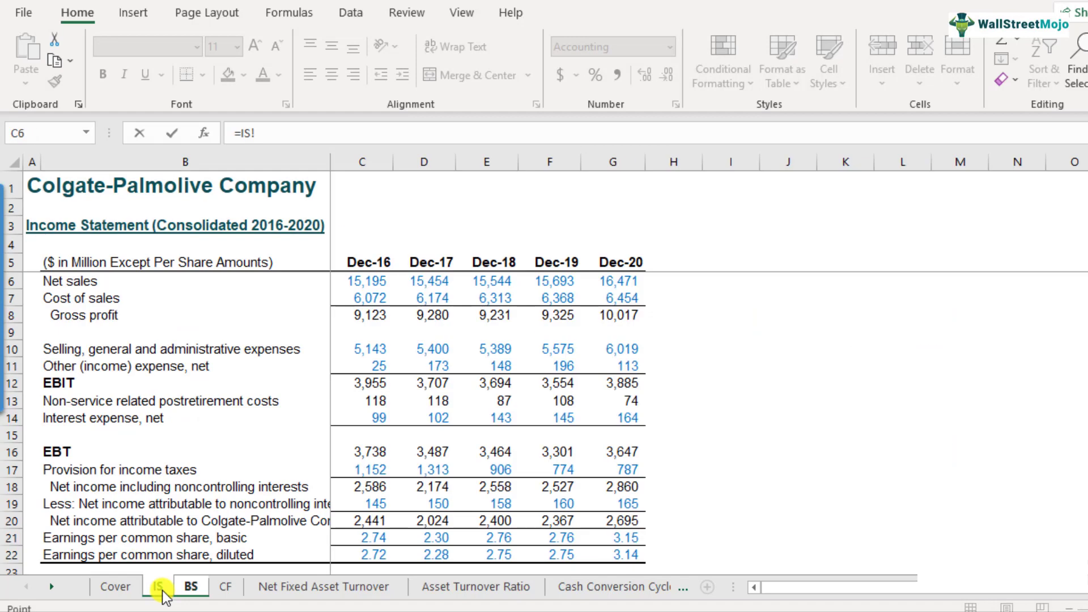
left_click(433, 285)
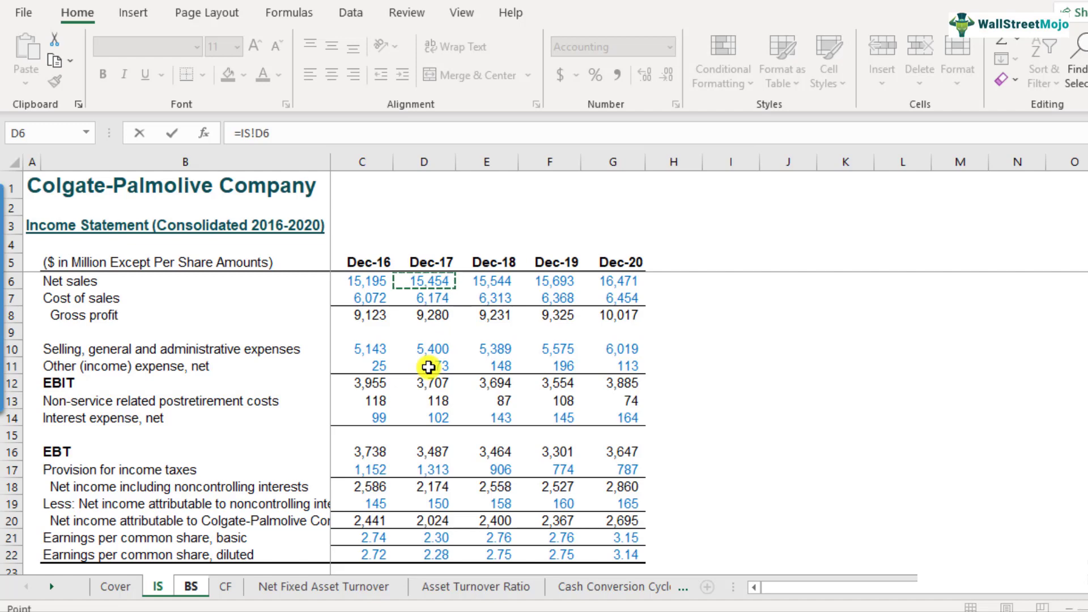
type("/")
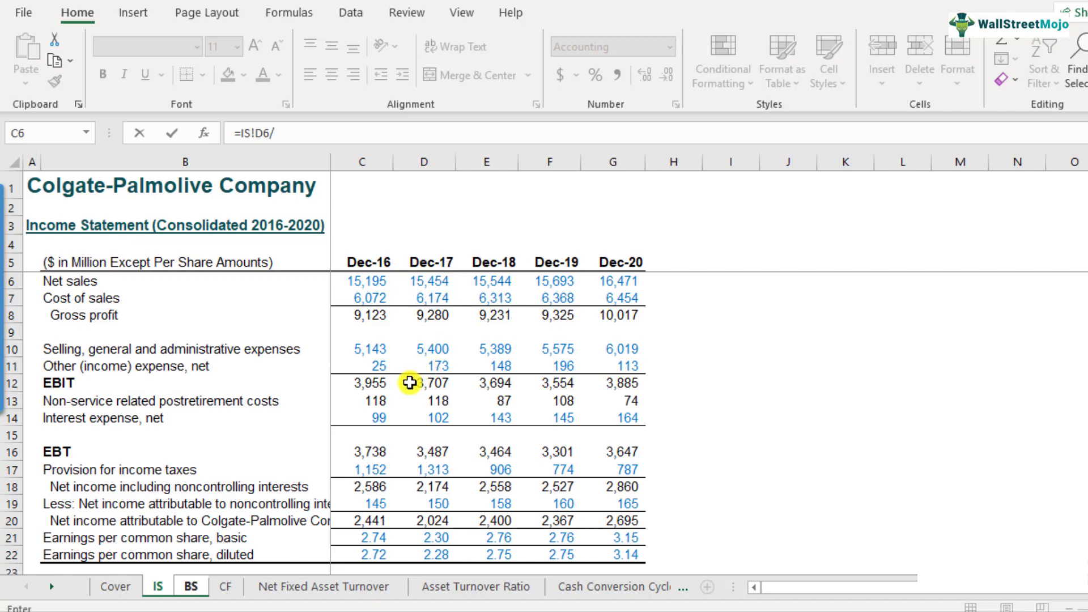
left_click(193, 589)
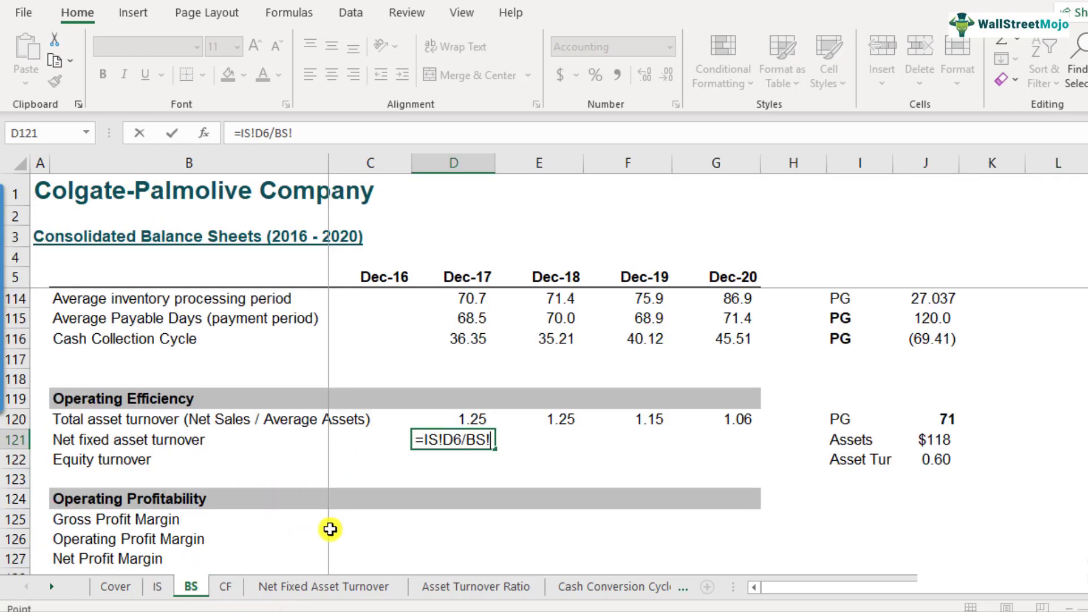
key("BackSpace")
key("BackSpace")
key("BackSpace")
type("average(")
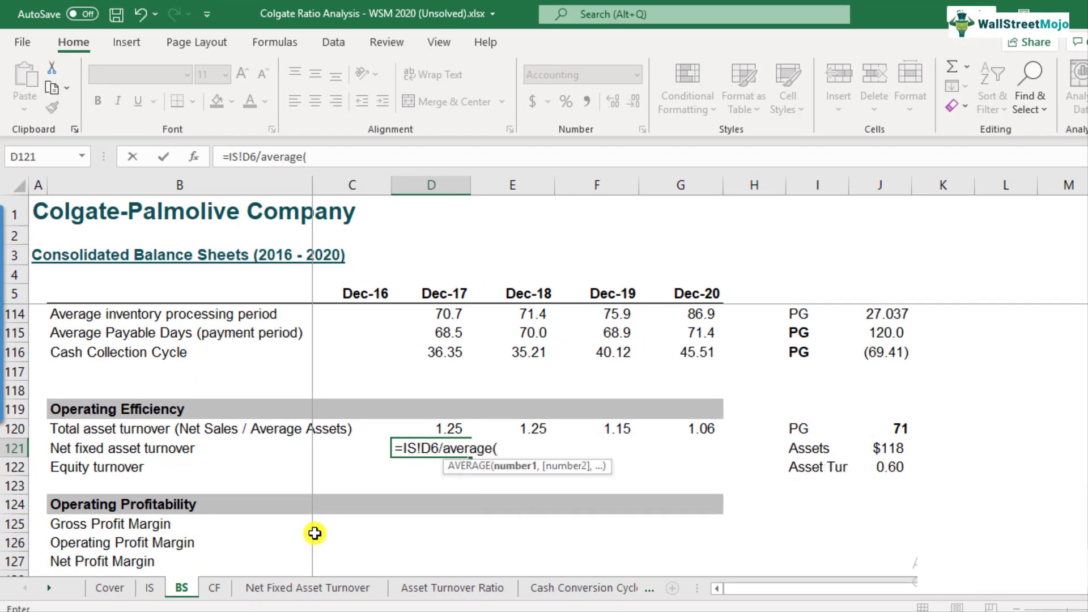
- Complete the D121 formula by averaging net property, plant and equipment for Dec-16 and Dec-17 (C14:D14)
scroll(445, 443, "up", 5)
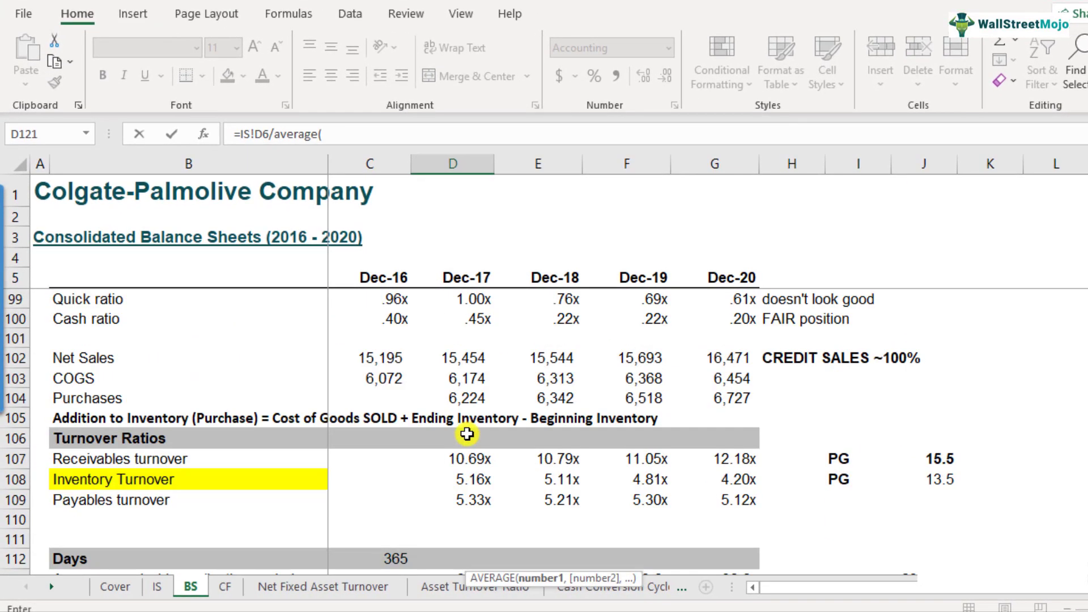
scroll(467, 435, "up", 20)
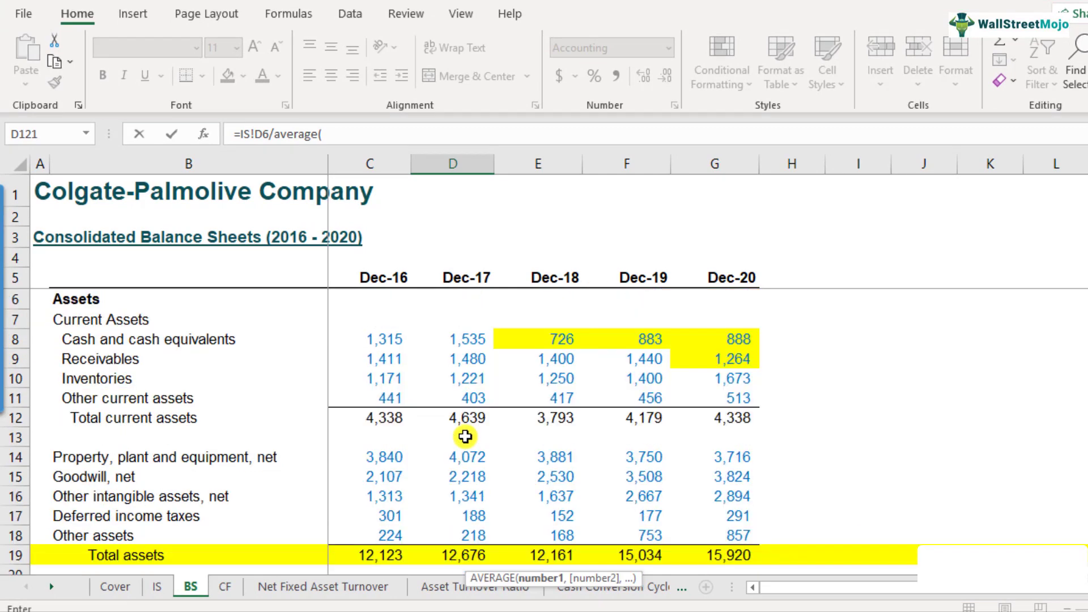
scroll(465, 436, "down", 1)
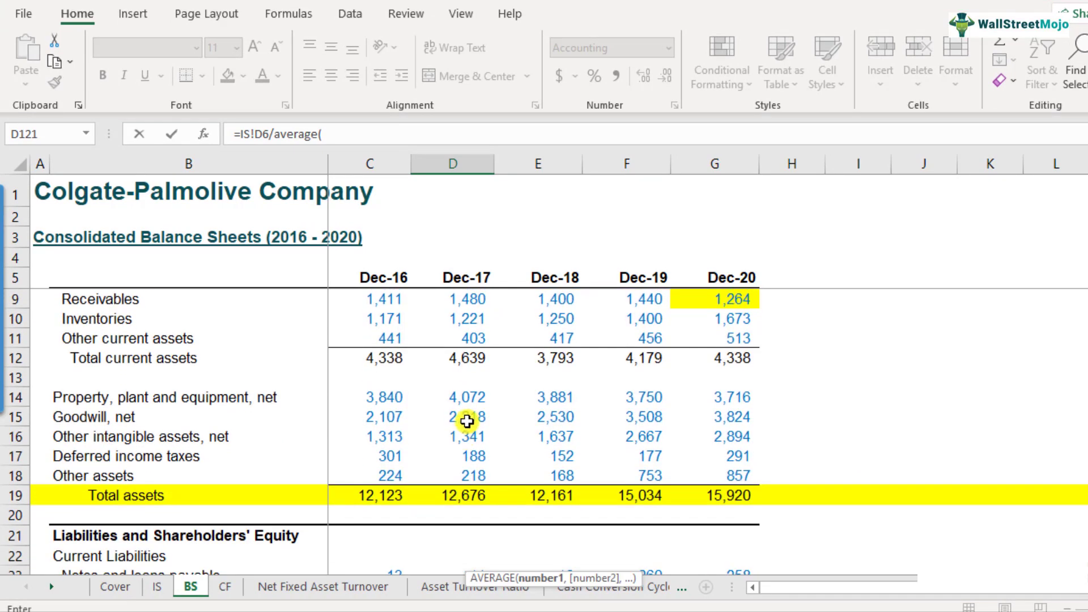
scroll(467, 420, "up", 1)
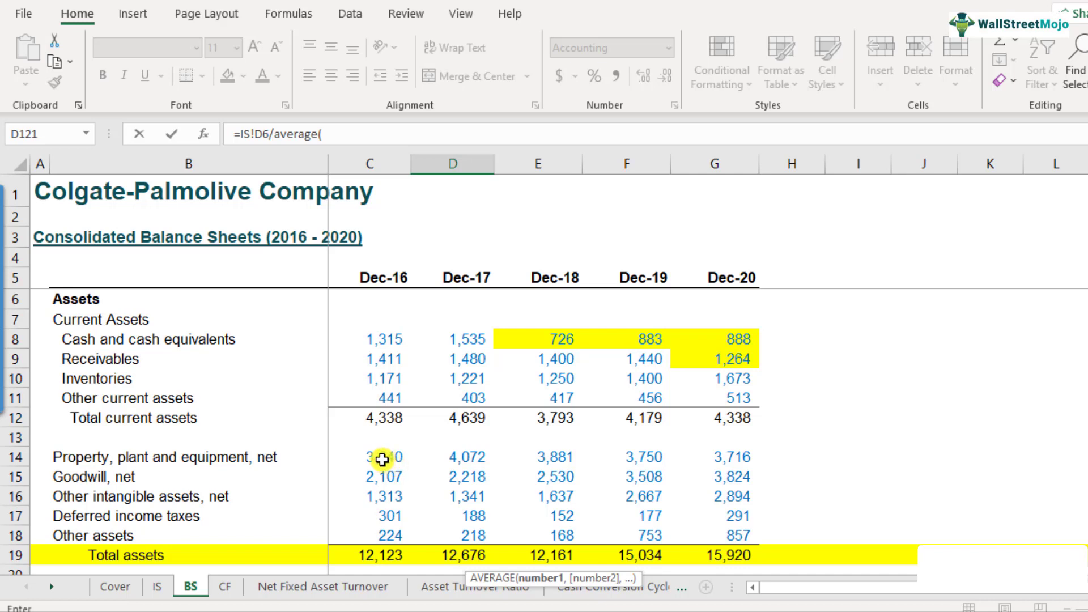
left_click_drag(383, 460, 441, 458)
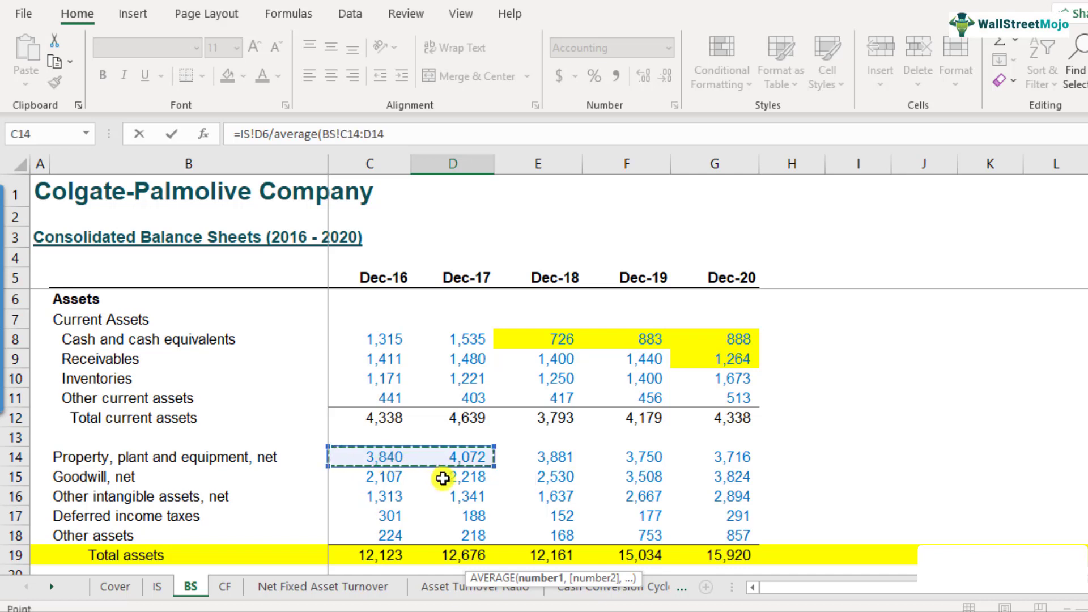
type(")")
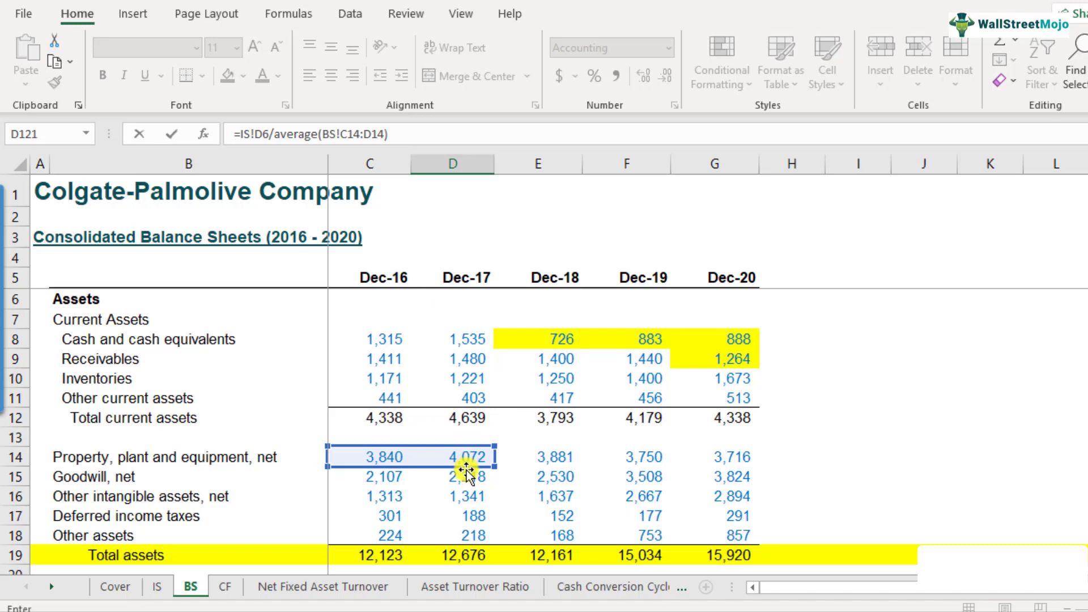
scroll(466, 465, "down", 9)
key("Return")
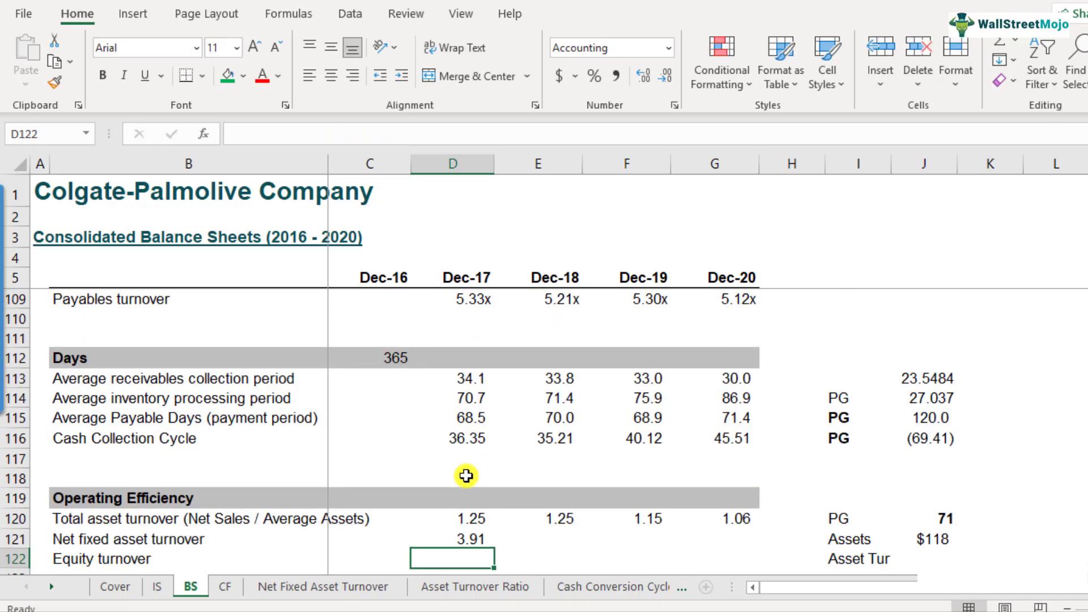
- Copy the net fixed asset turnover formula from D121 to E121:G121 for Dec-18 through Dec-20
scroll(469, 476, "down", 2)
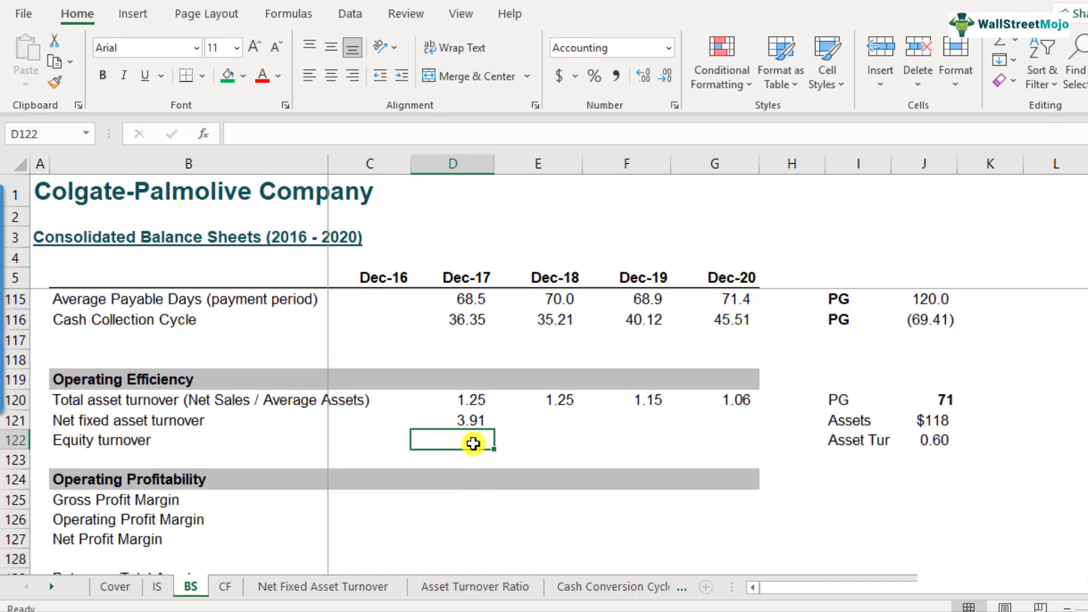
left_click(474, 421)
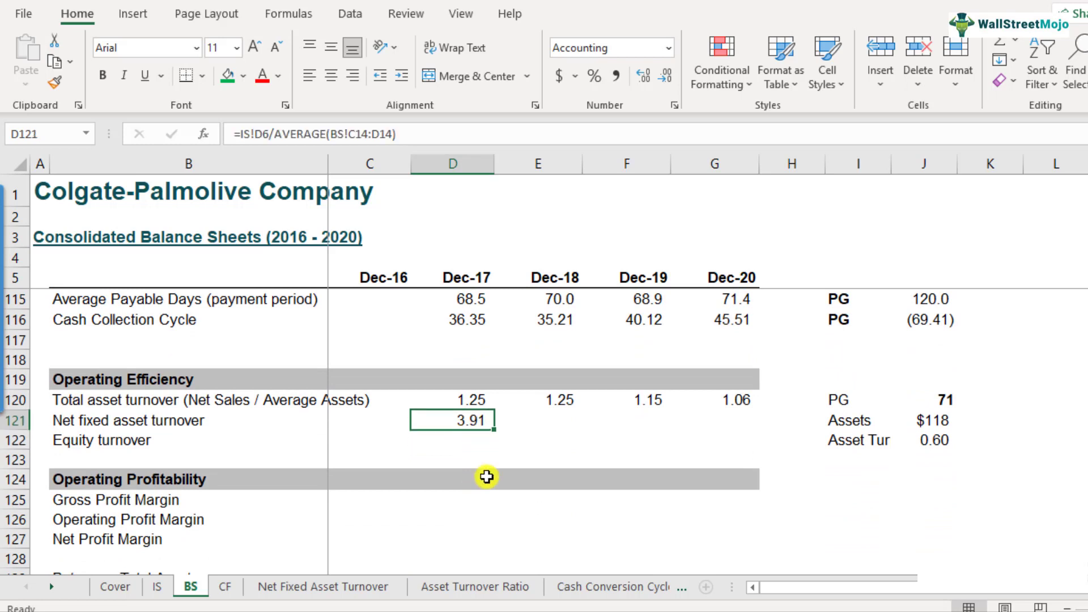
key("ctrl+c")
key("Right")
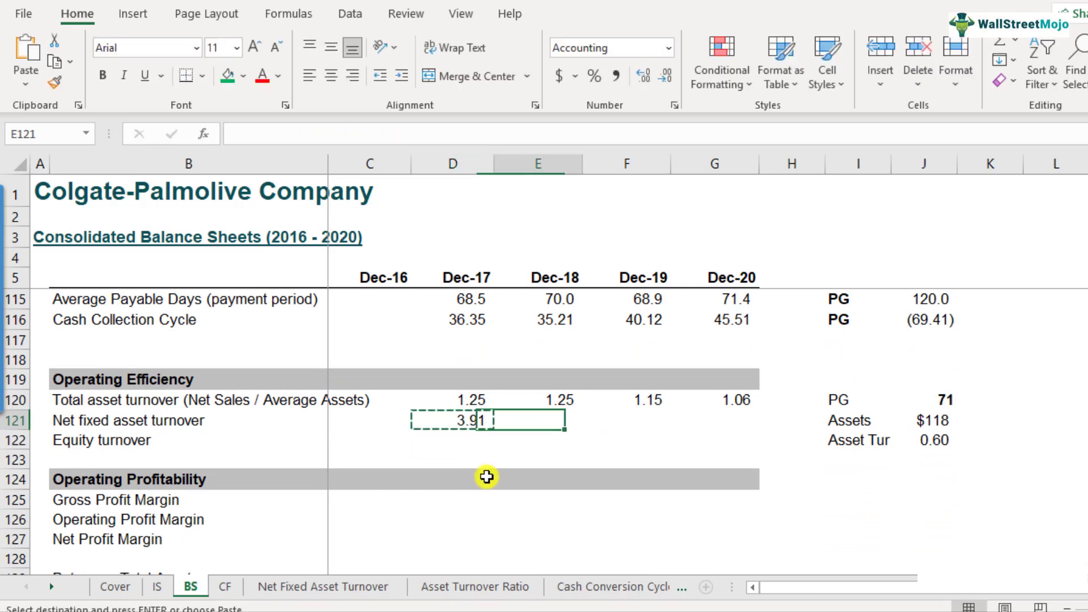
key("shift+Right")
key("shift+Right")
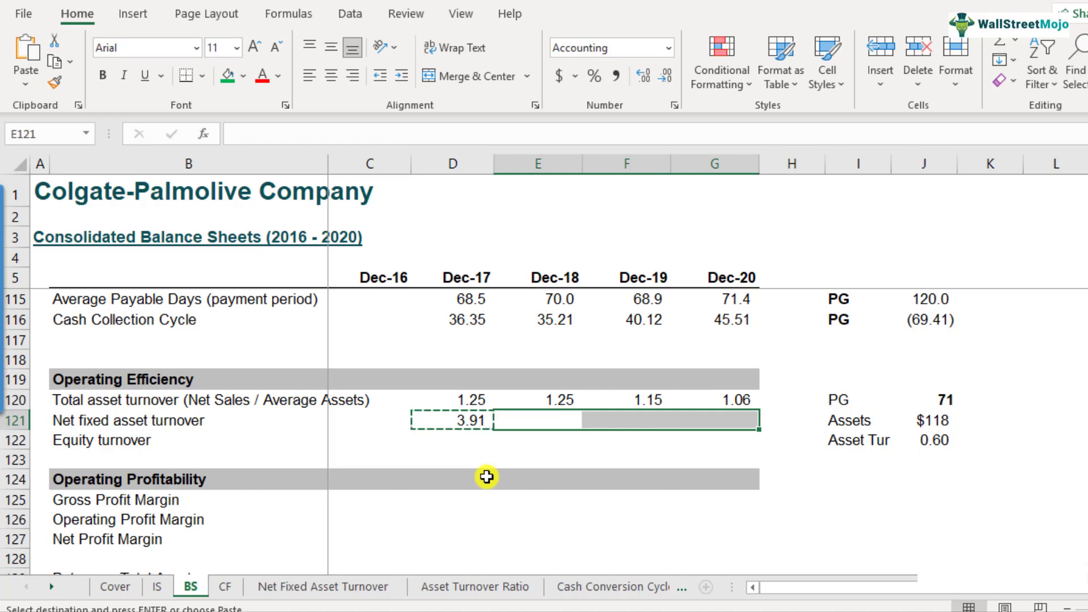
key("ctrl+v")
- Review the net fixed asset turnover formulas and their year-by-year trend across D121:G121
key("shift+Left")
key("shift+Left")
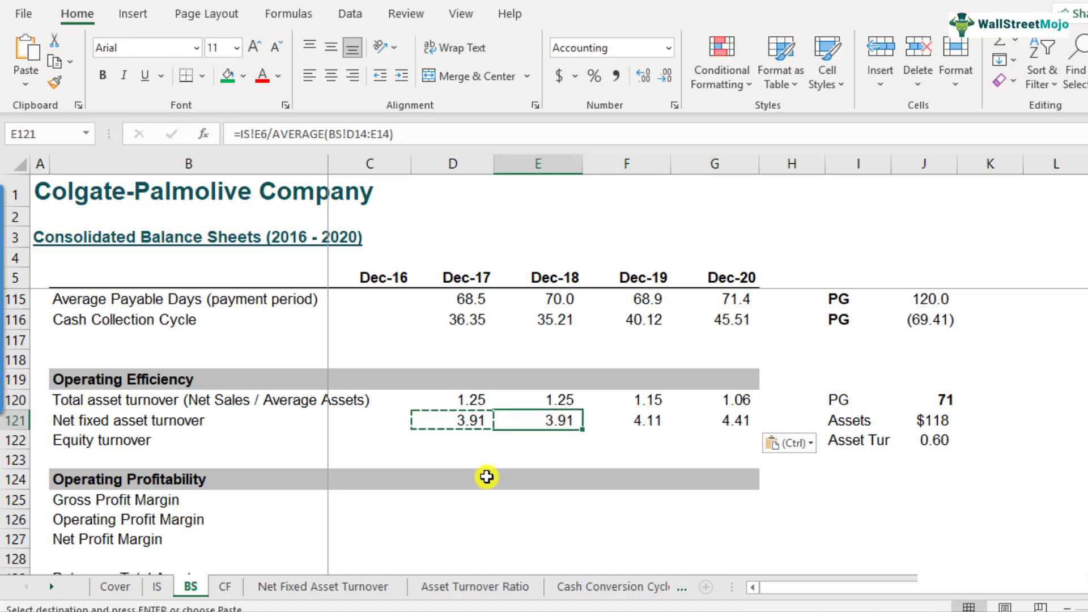
key("Right")
key("Right")
key("Left")
key("Left")
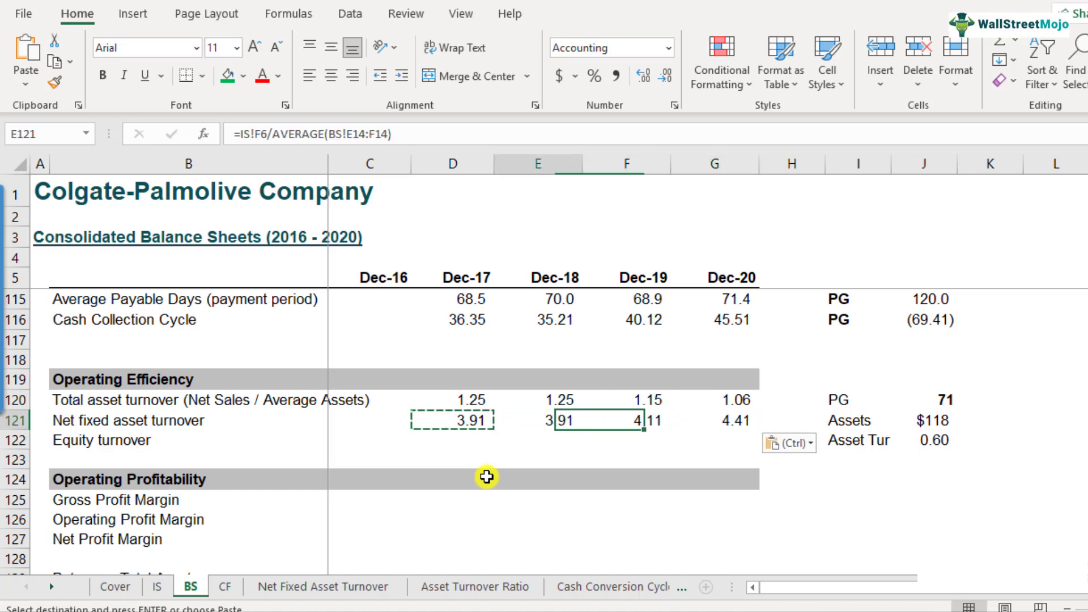
key("Left")
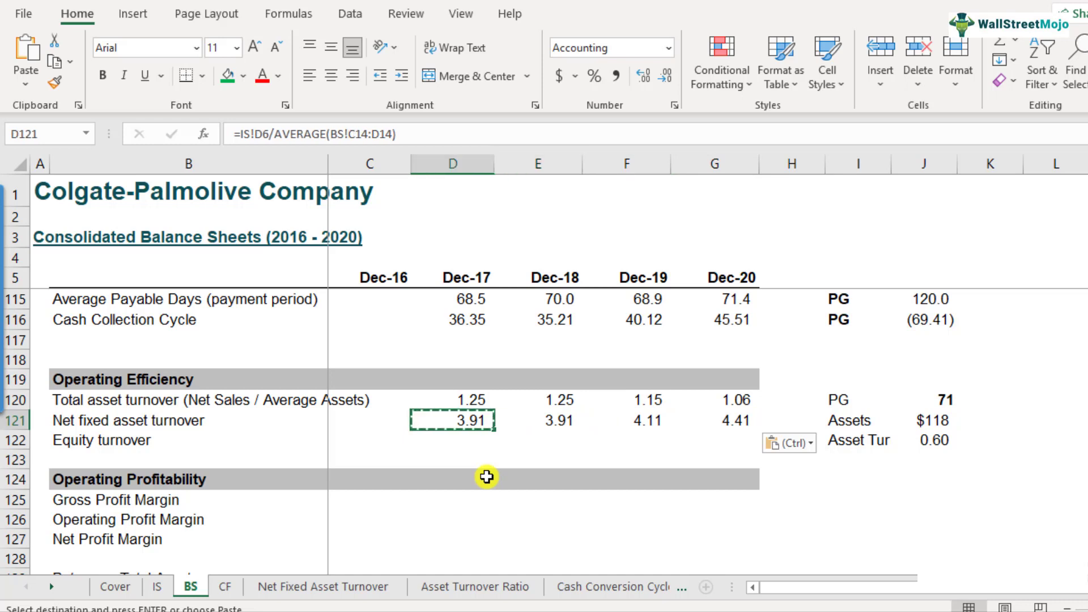
key("Right")
key("Right")
key("Right")
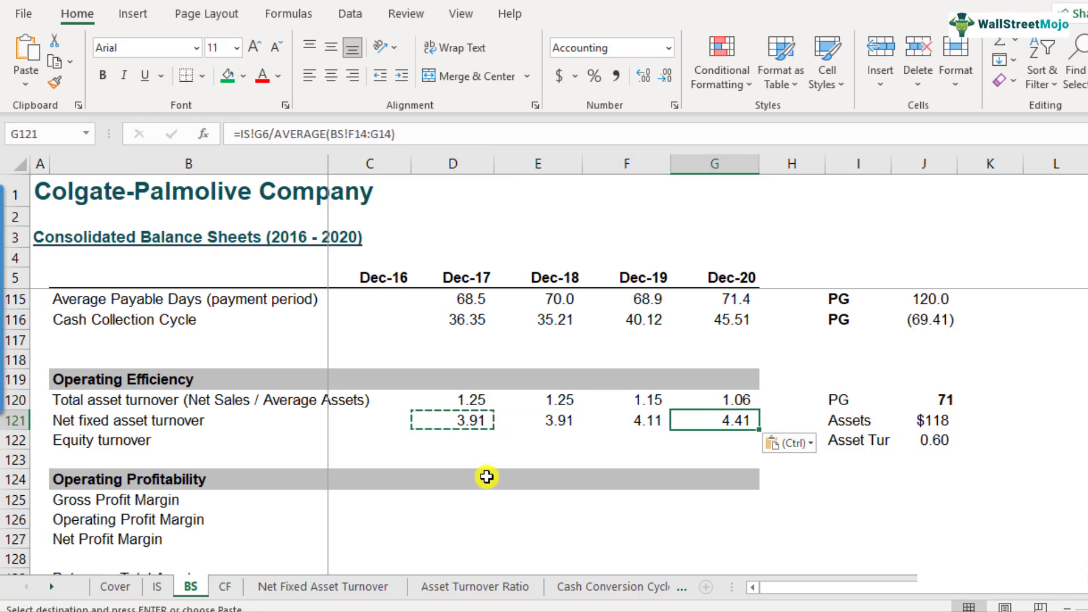
key("Left")
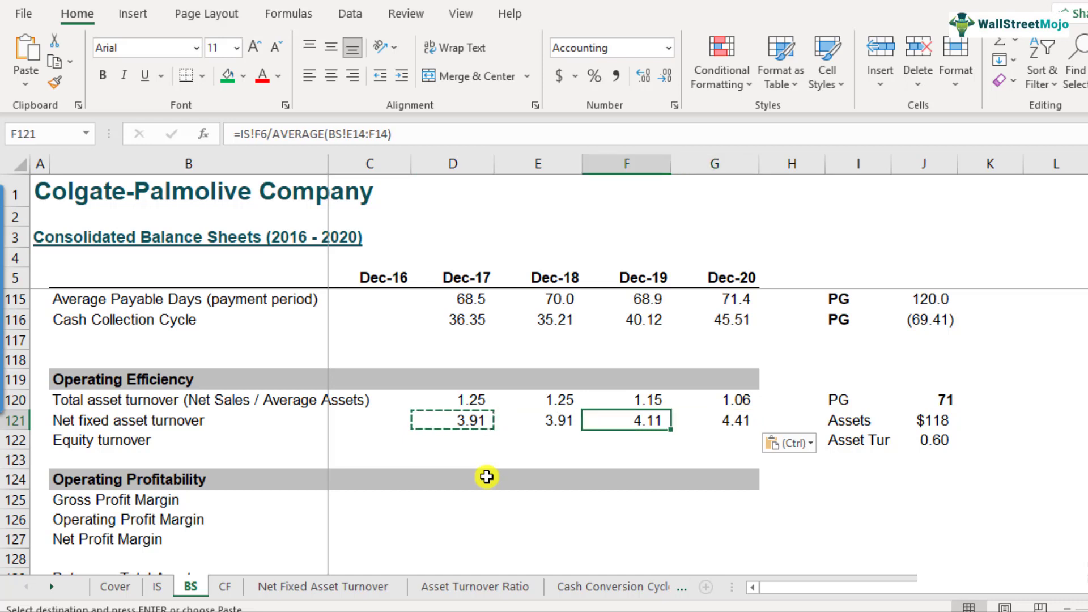
key("Right")
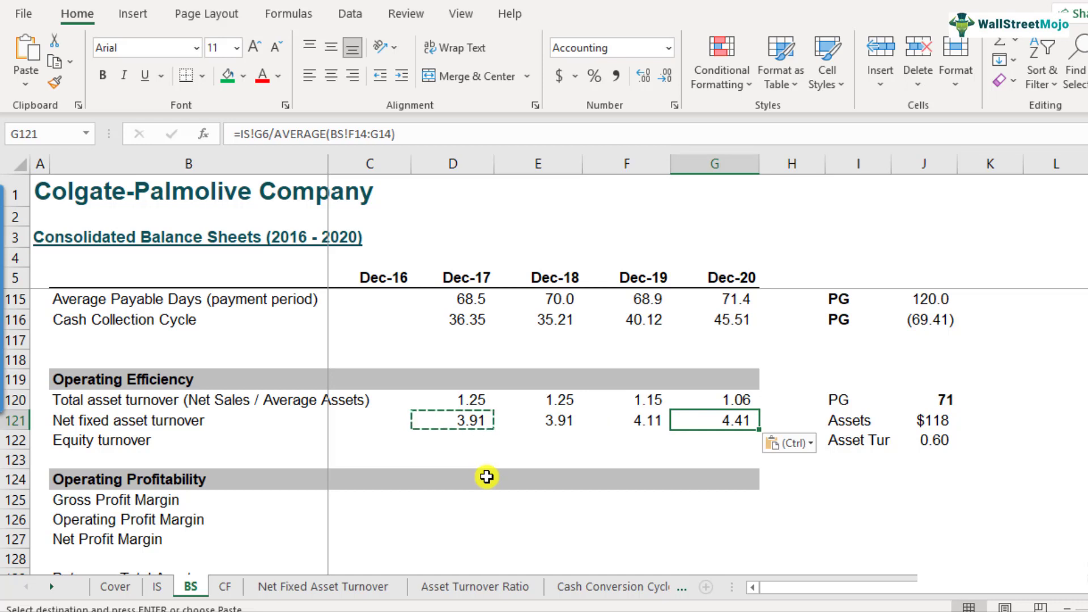
key("Left")
key("Left")
key("Left")
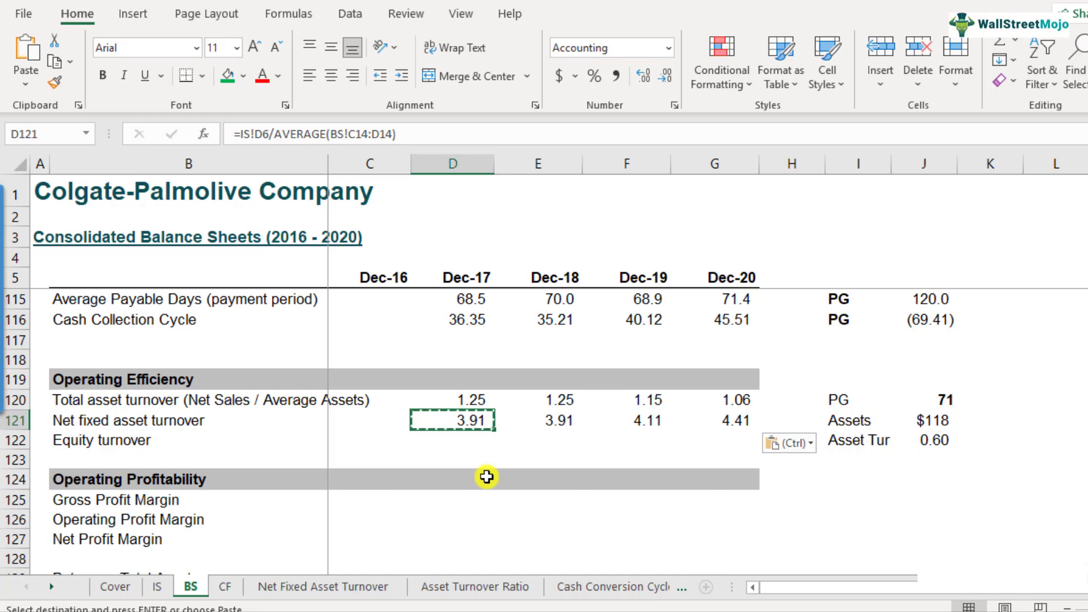
- Make the PG label in I120 bold
left_click(853, 399)
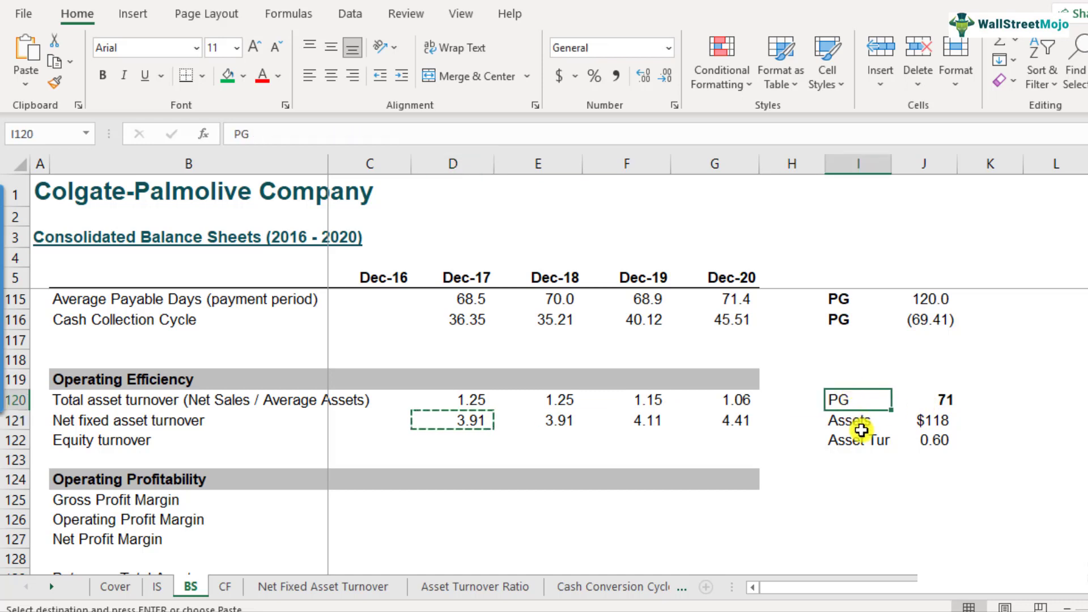
key("ctrl+b")
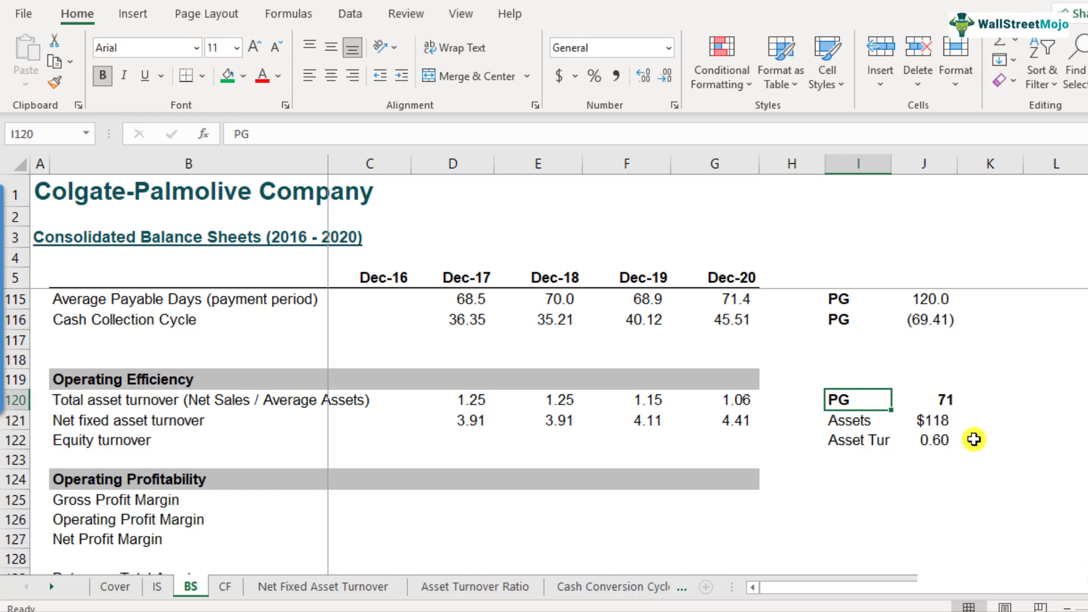
left_click(974, 440)
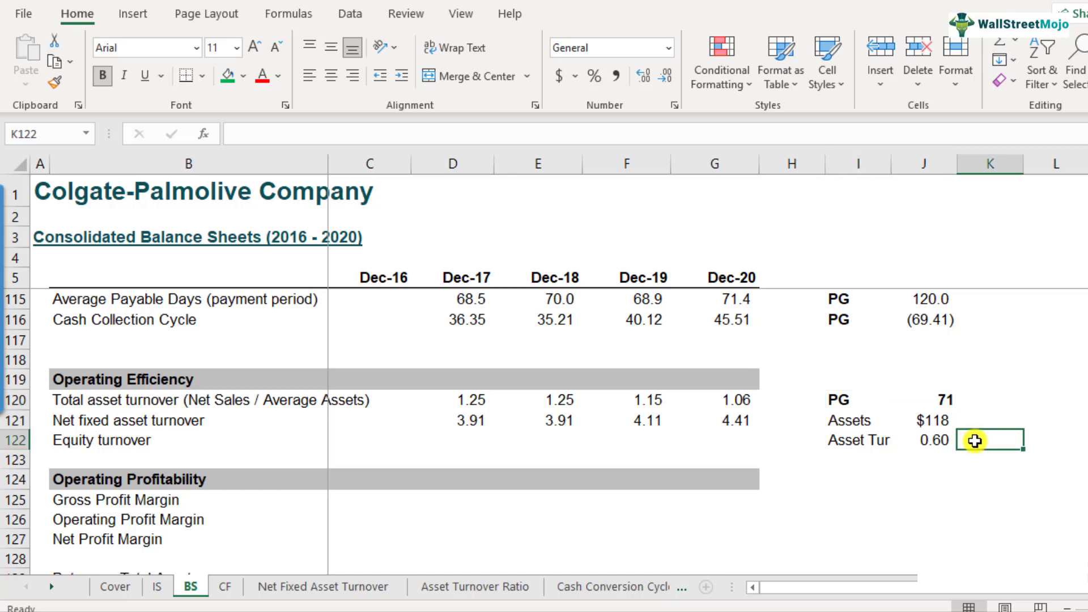
- Add the label "Net Fixed Asset" in I123, below PG's asset turnover row
key("Left")
key("Left")
key("Down")
type("Nte")
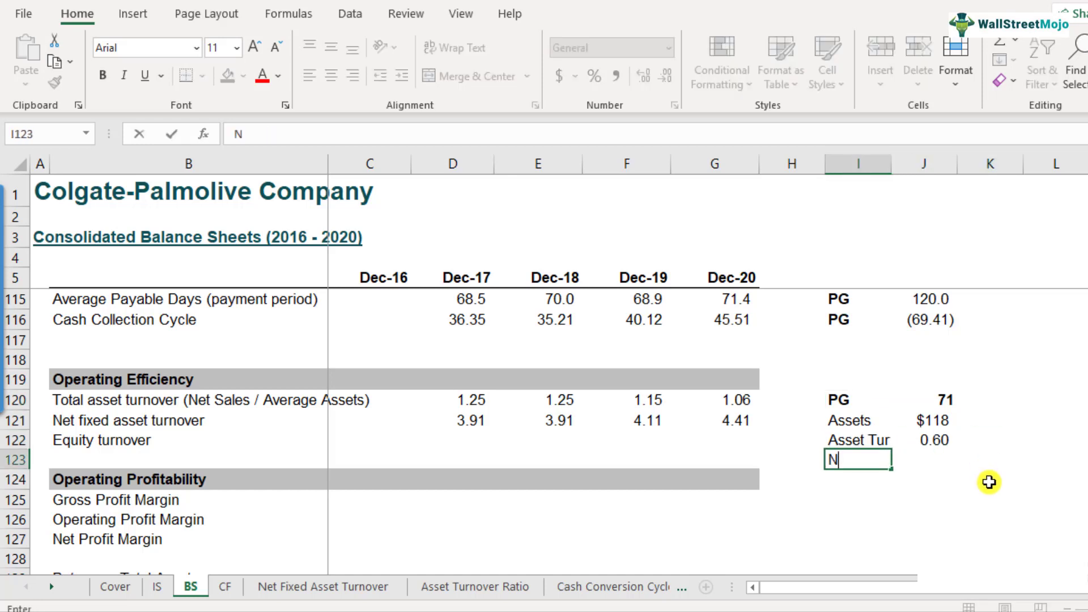
key("BackSpace")
key("BackSpace")
type("et Fixed Asset")
key("Return")
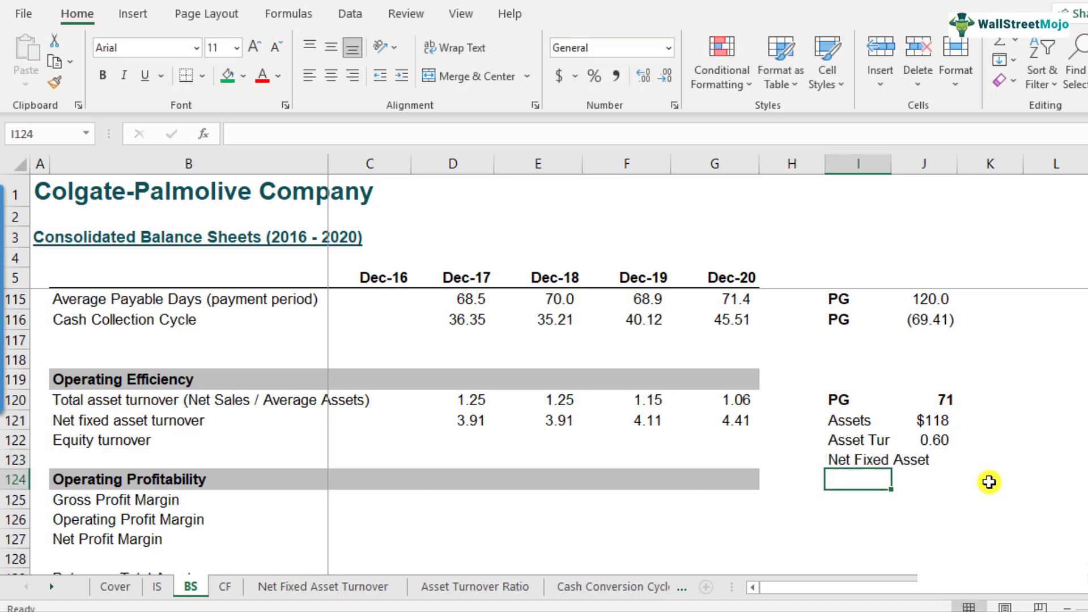
- Enter $20 in J123 as PG's net fixed asset value
key("Up")
key("Right")
type("$")
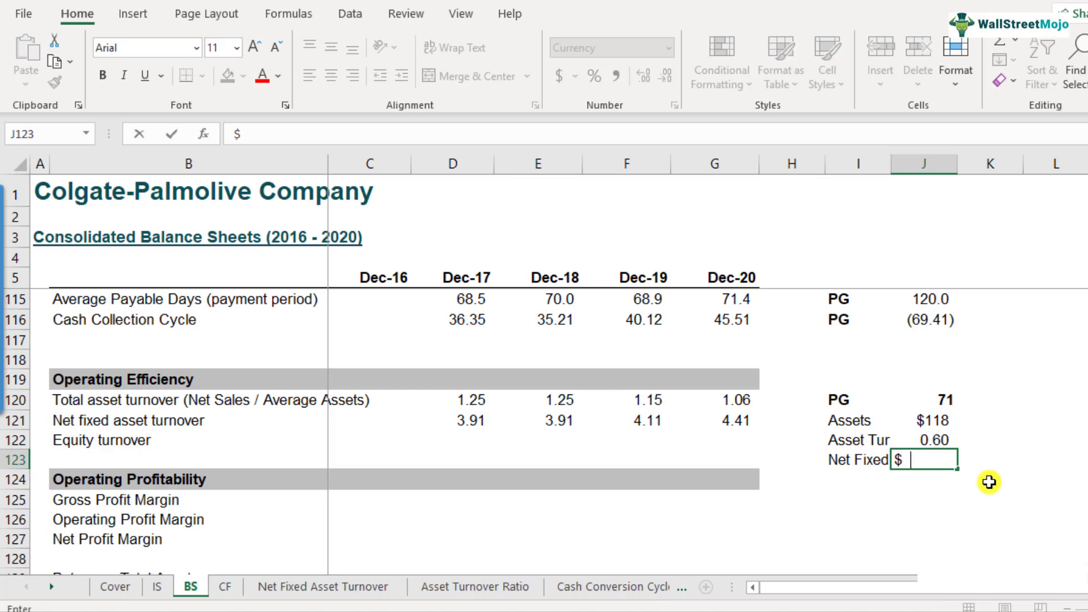
type("20")
key("Return")
key("Up")
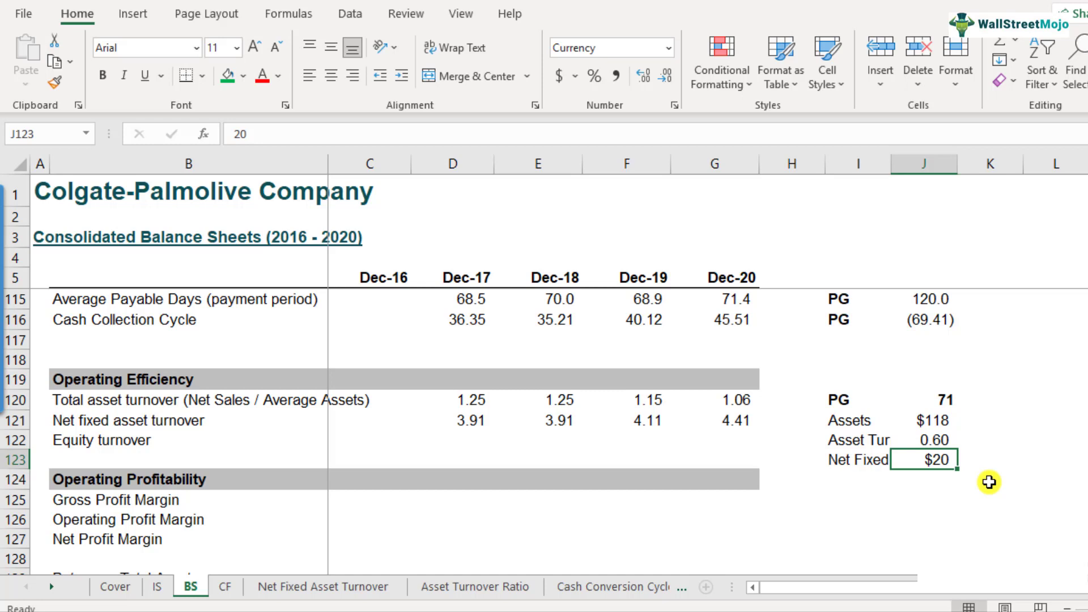
- Compute PG's net fixed asset turnover in K123 by dividing J120 by the net fixed assets in J123
key("Up")
key("Up")
key("Up")
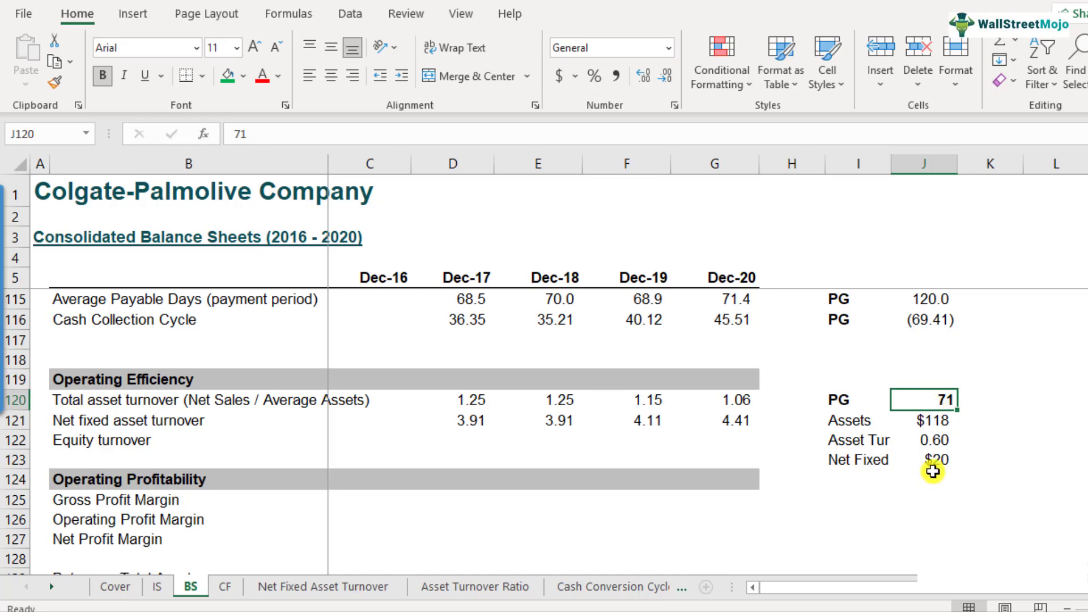
left_click(981, 464)
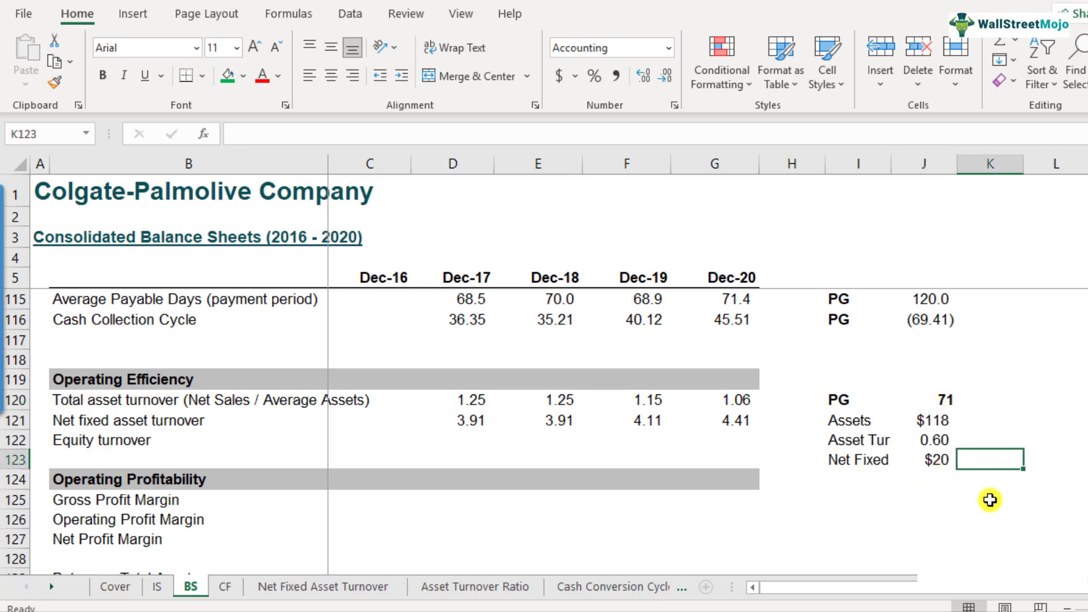
type("=")
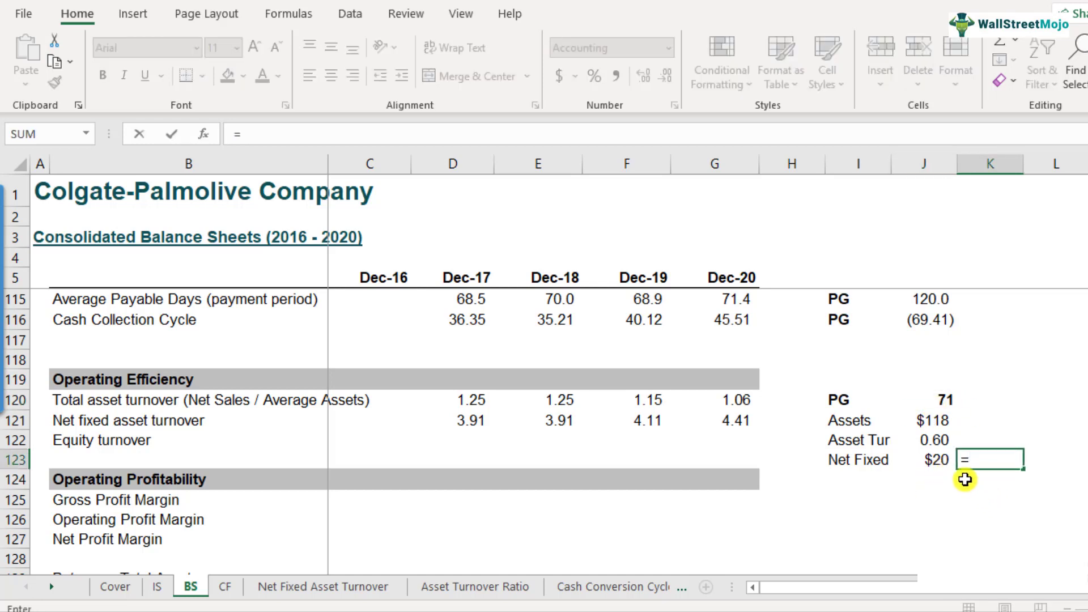
left_click(924, 400)
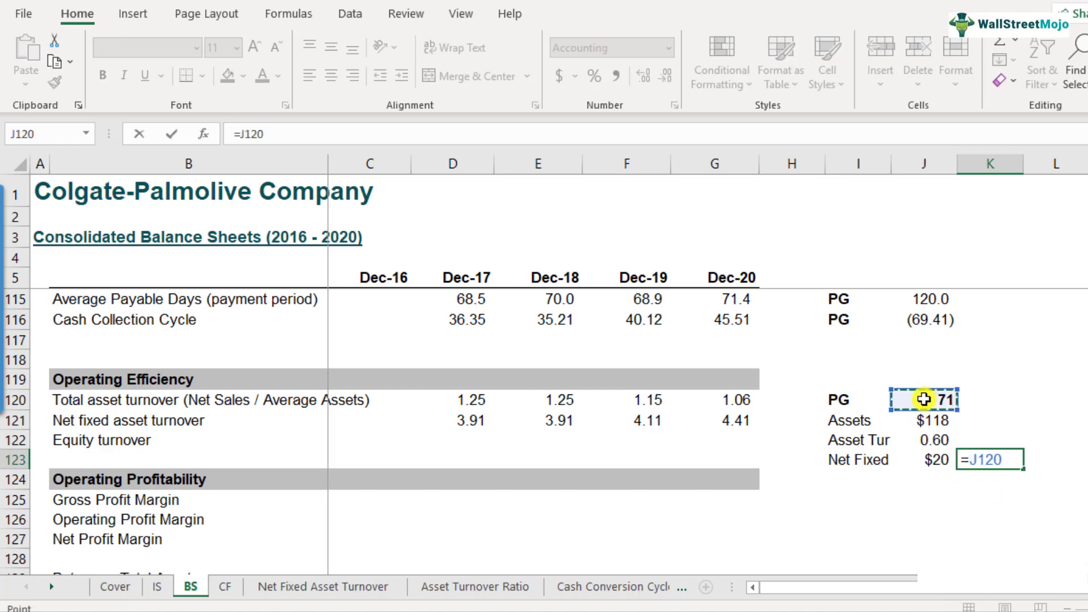
type("/")
left_click(930, 459)
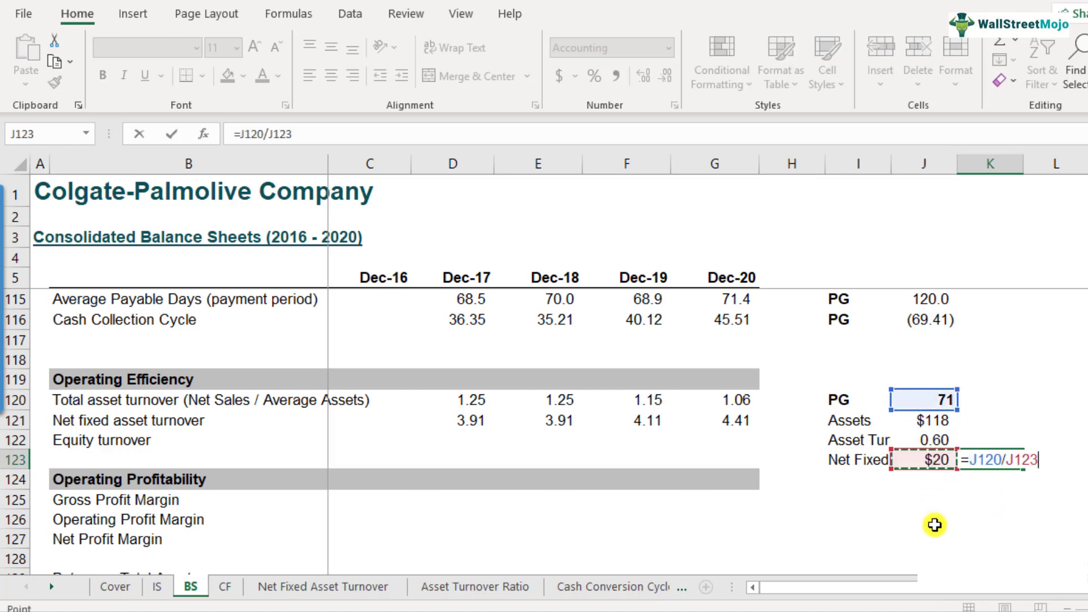
key("Return")
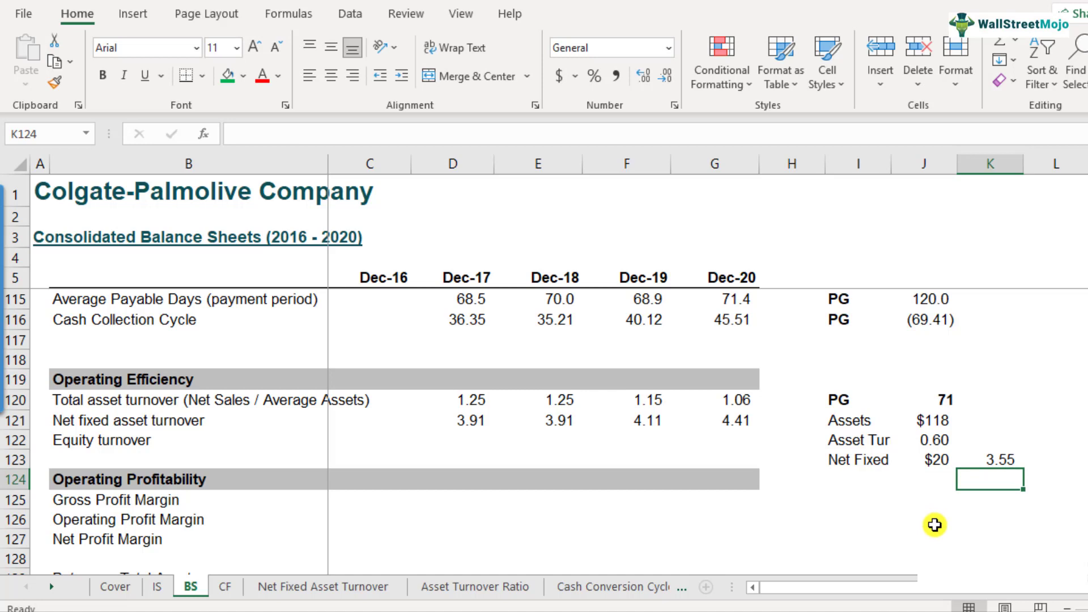
- Highlight PG's net fixed asset turnover in K123 with a yellow fill
left_click(1003, 458)
left_click(243, 75)
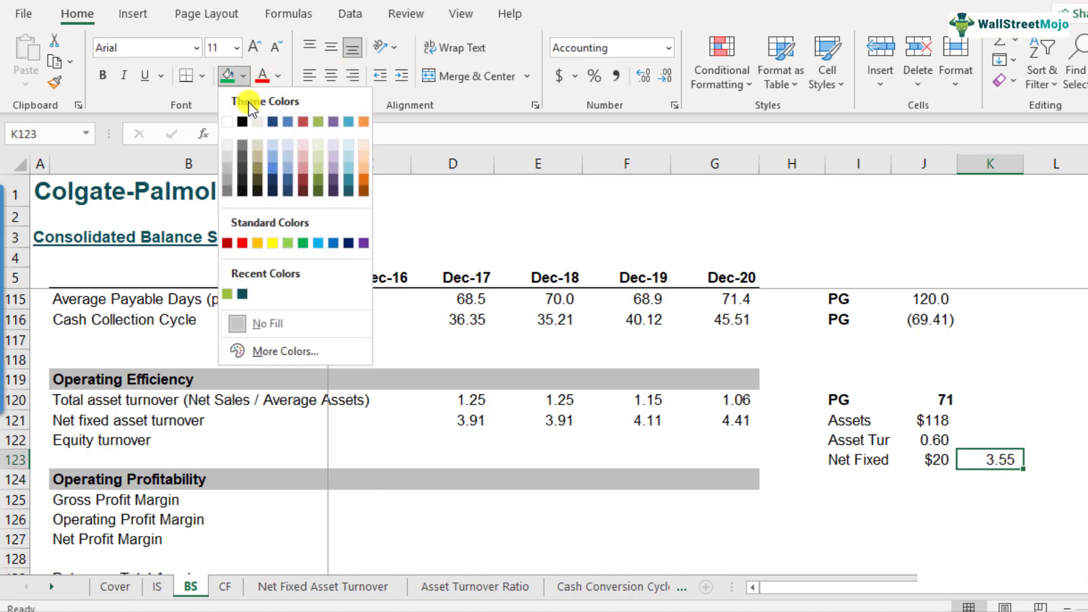
left_click(272, 239)
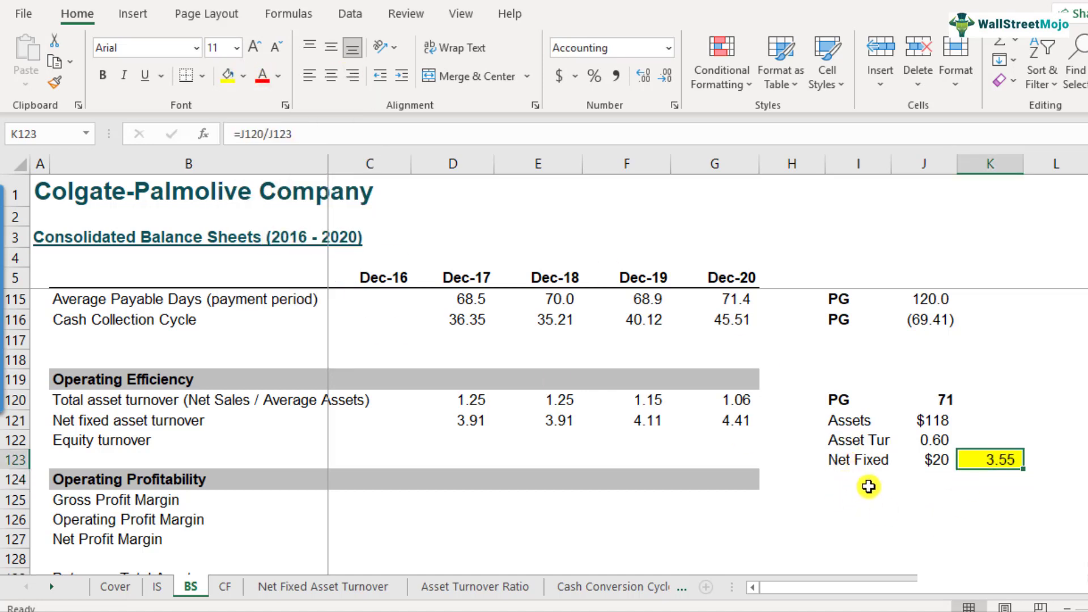
- Examine PG's asset turnover formula in J122 and the assets value in J121 that it uses
left_click(936, 443)
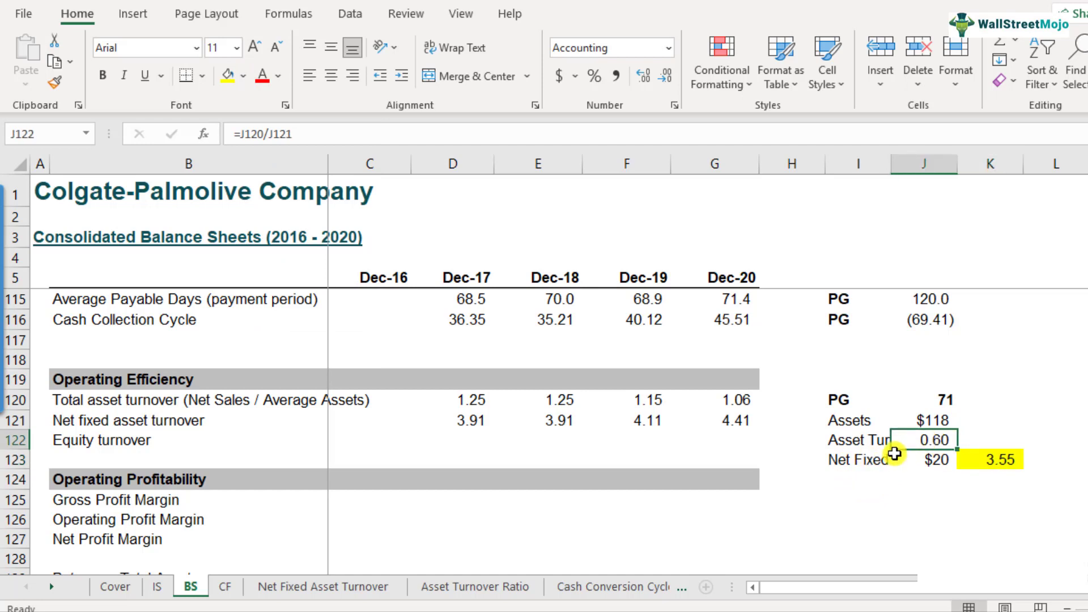
key("F2")
key("ctrl+Return")
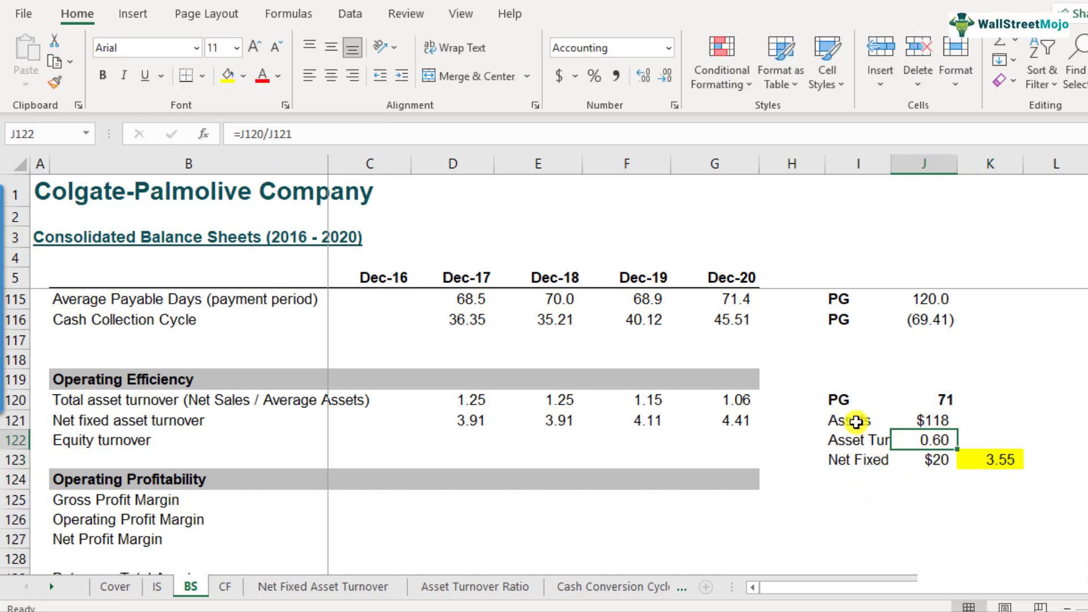
left_click(930, 421)
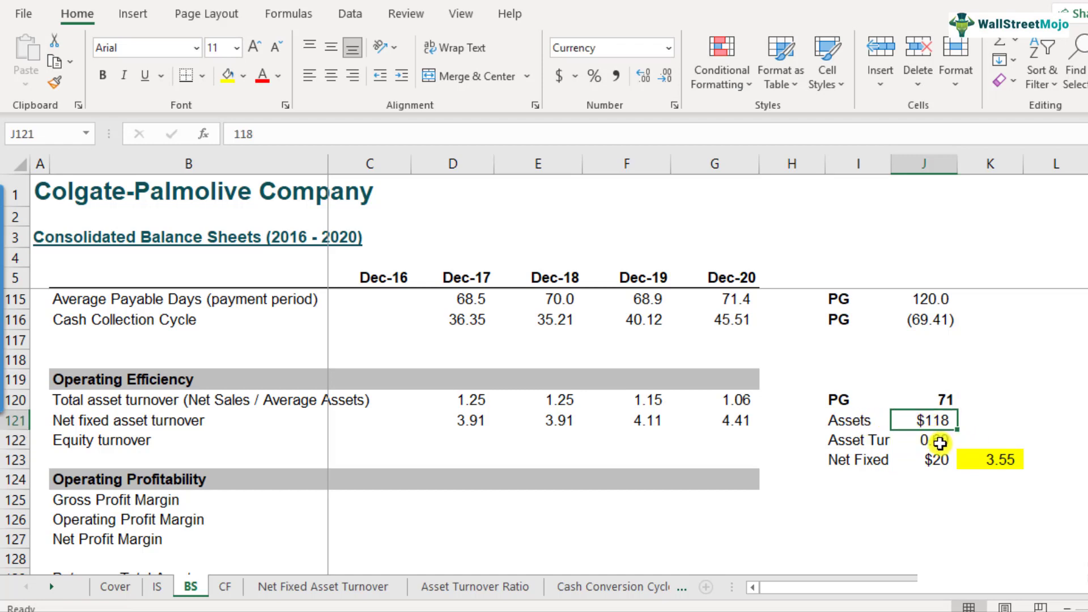
left_click(940, 443)
key("F2")
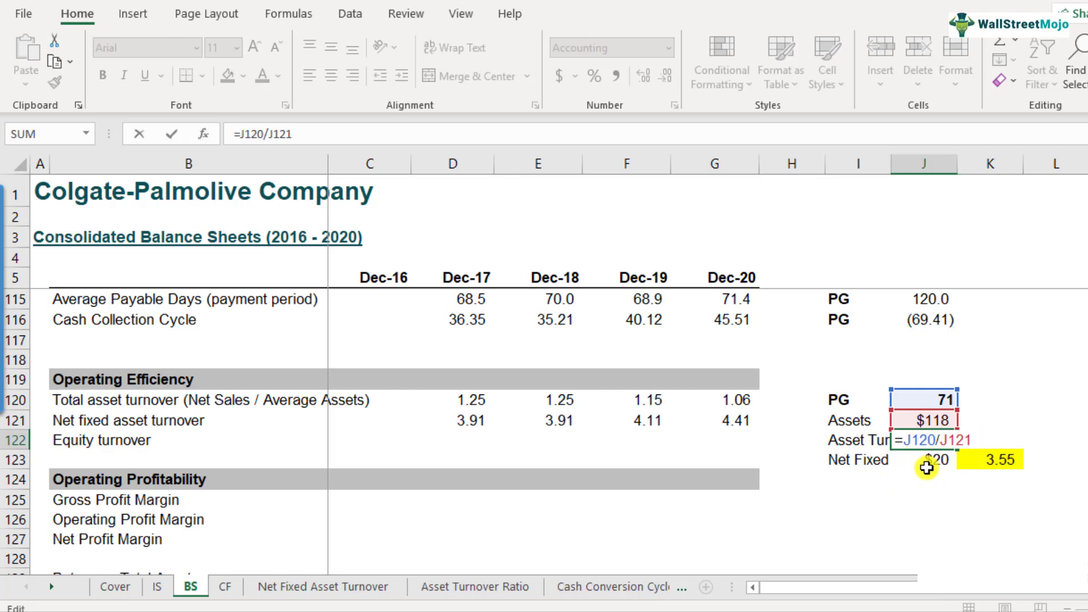
key("Escape")
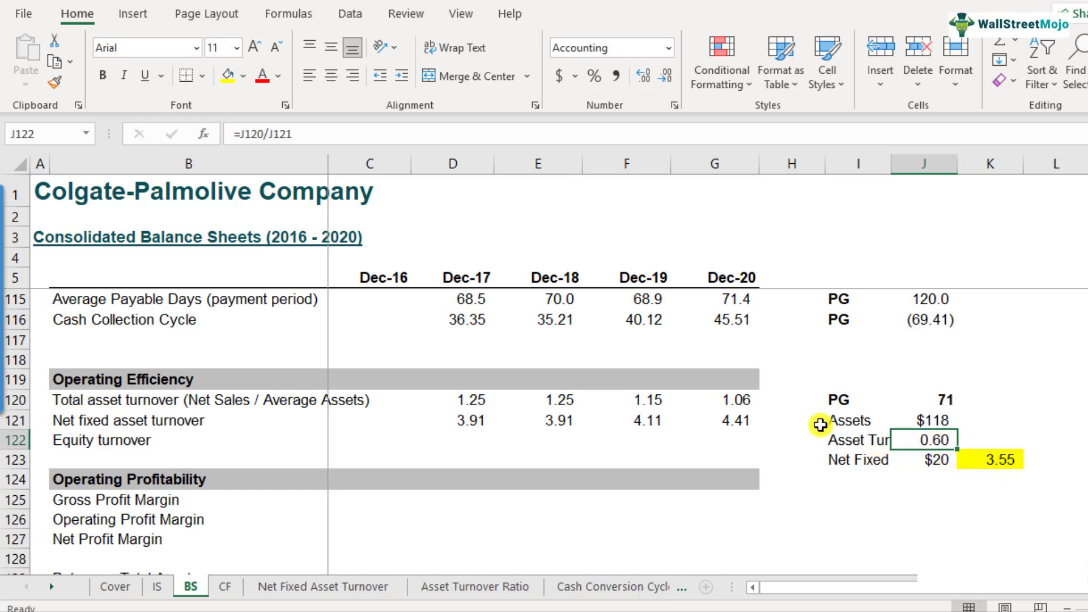
- Fill Colgate's Dec-20 total asset turnover in G120 and PG's asset turnover in J122 light blue, and compare the two cells
left_click(743, 405)
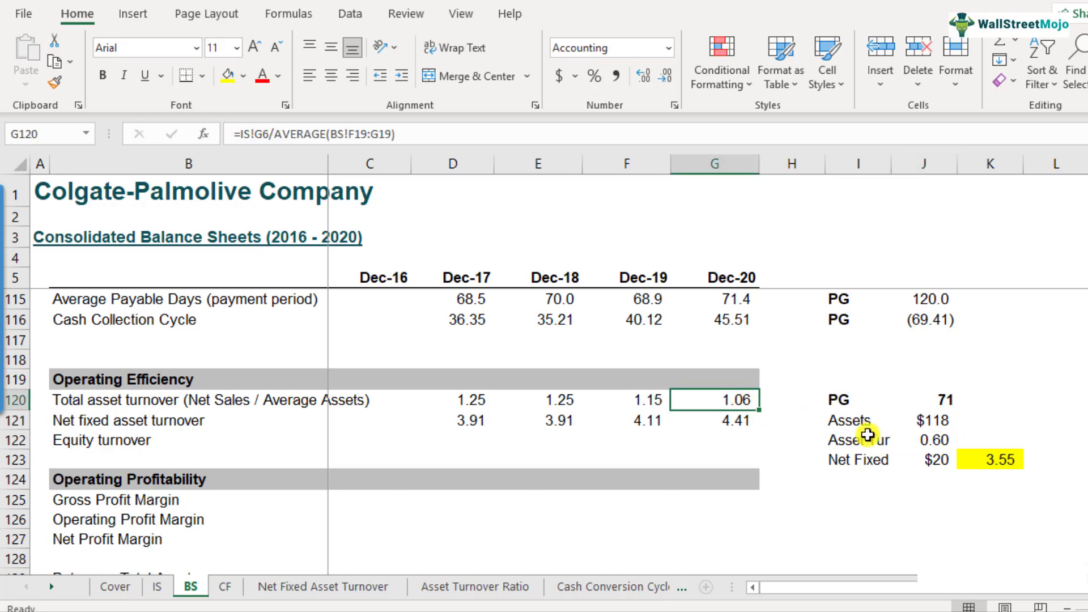
left_click(918, 440, "ctrl")
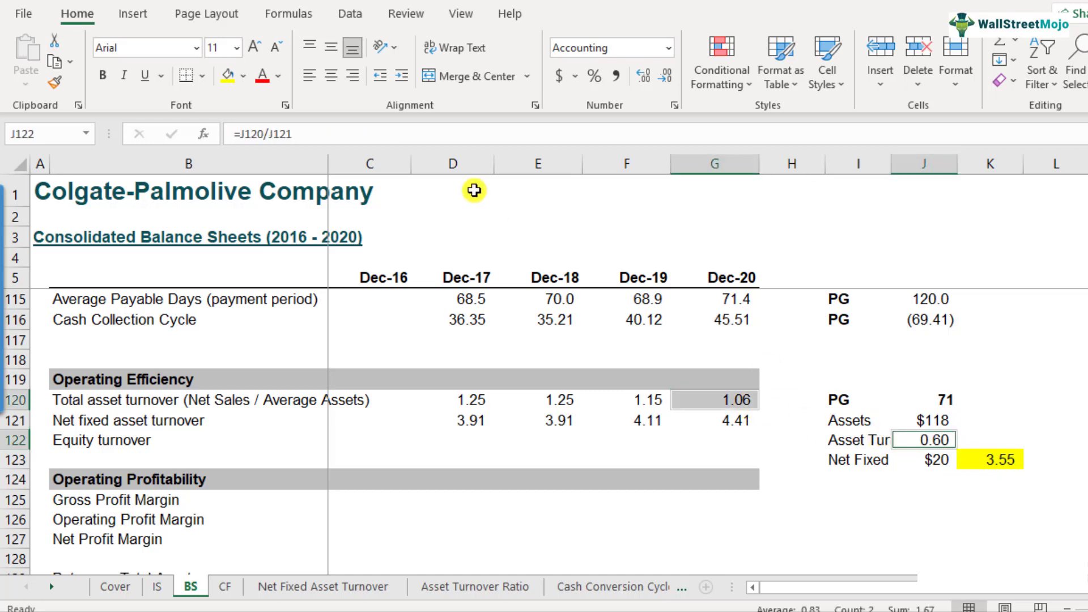
left_click(244, 76)
left_click(319, 243)
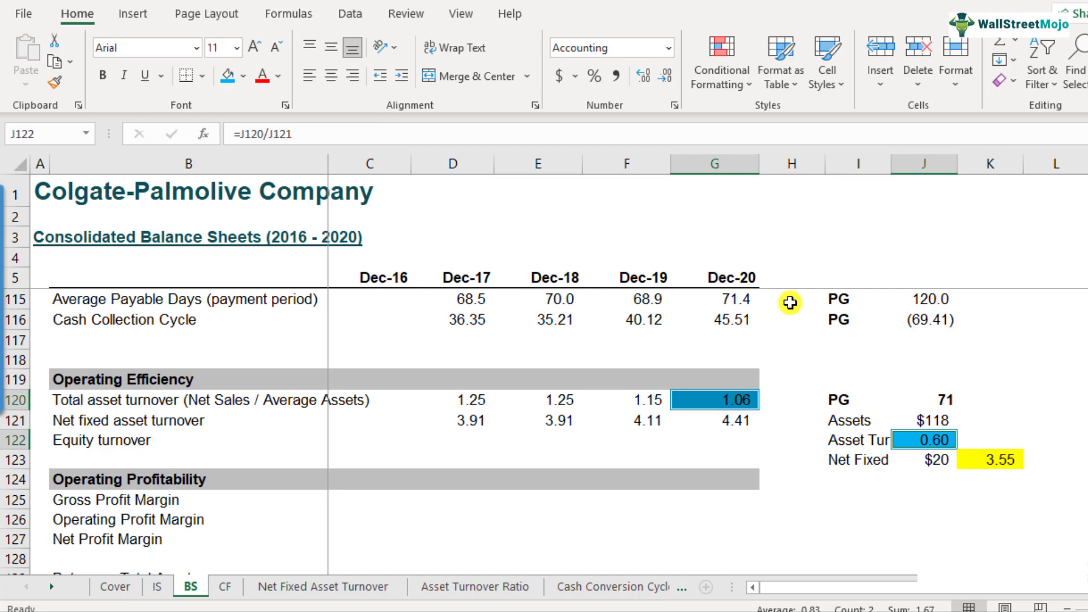
left_click(828, 360)
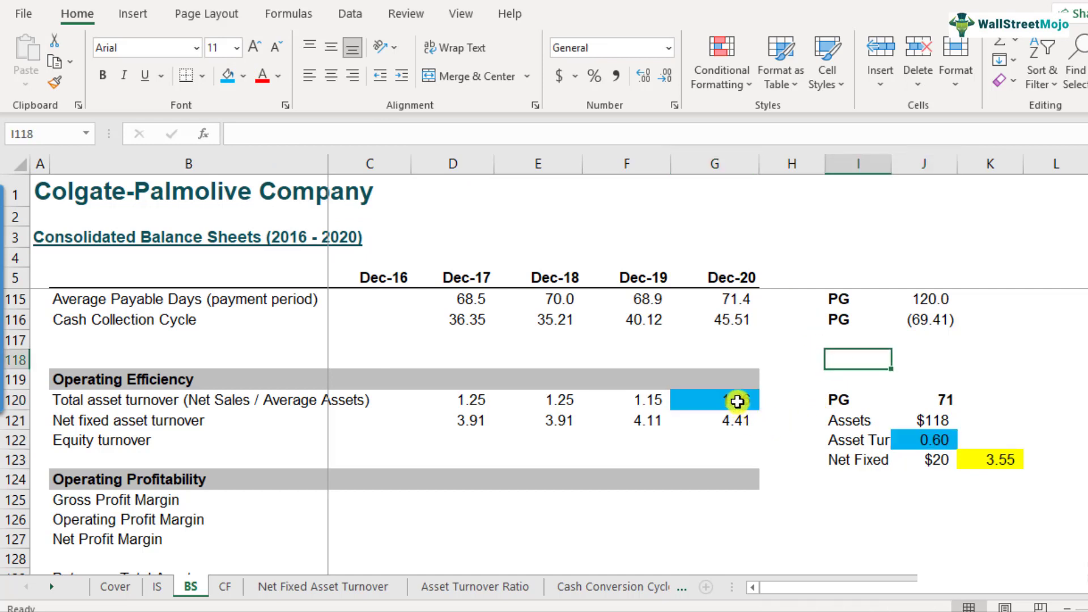
left_click(737, 402)
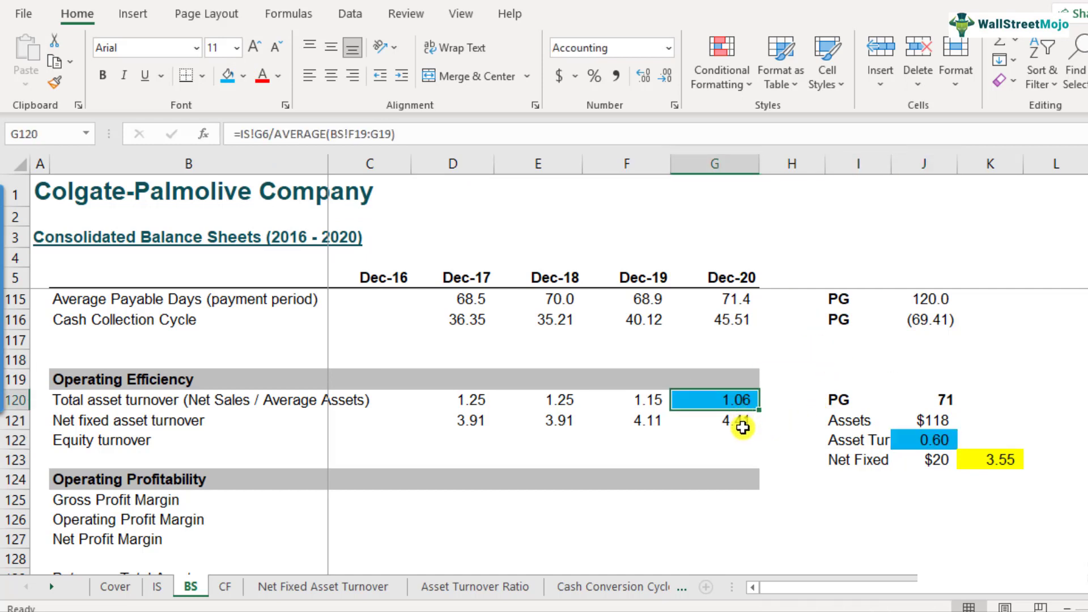
left_click(924, 443)
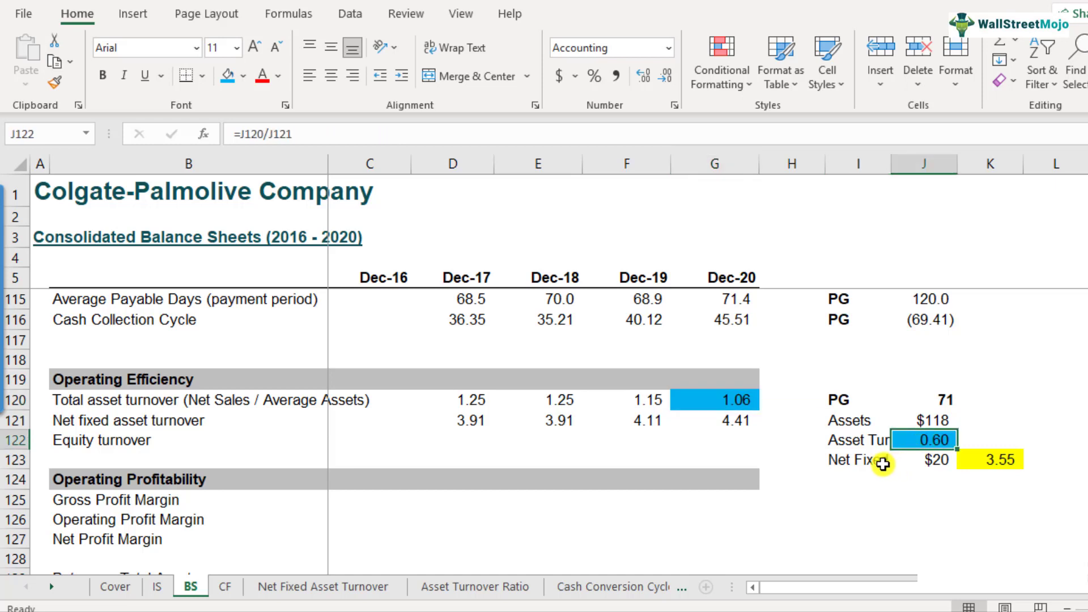
- Fill Colgate's Dec-20 net fixed asset turnover in G121 yellow and compare it with PG's ratio in K123
left_click(734, 420)
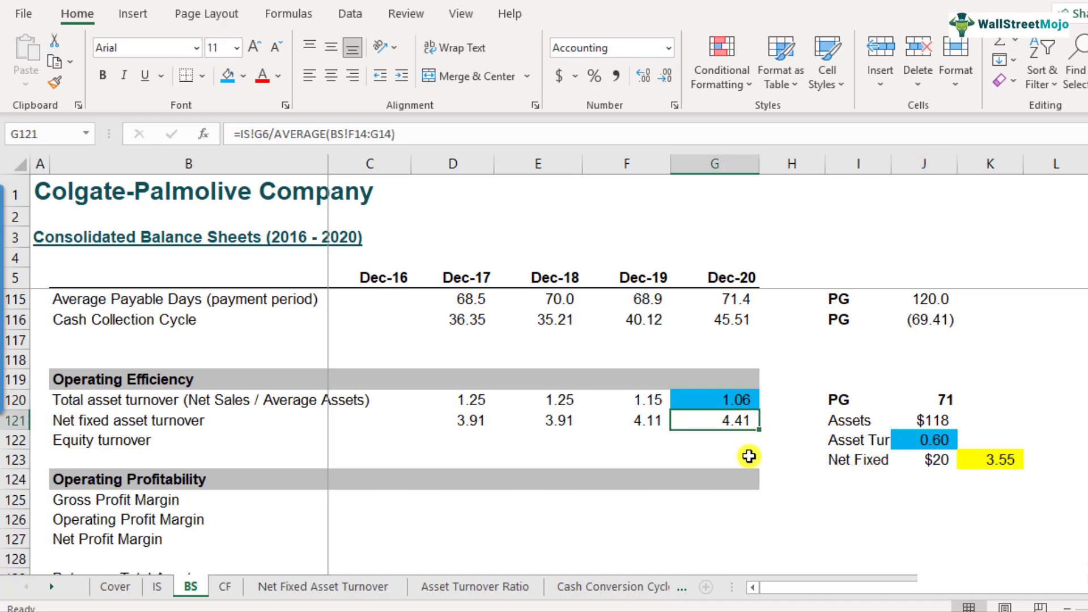
left_click(242, 75)
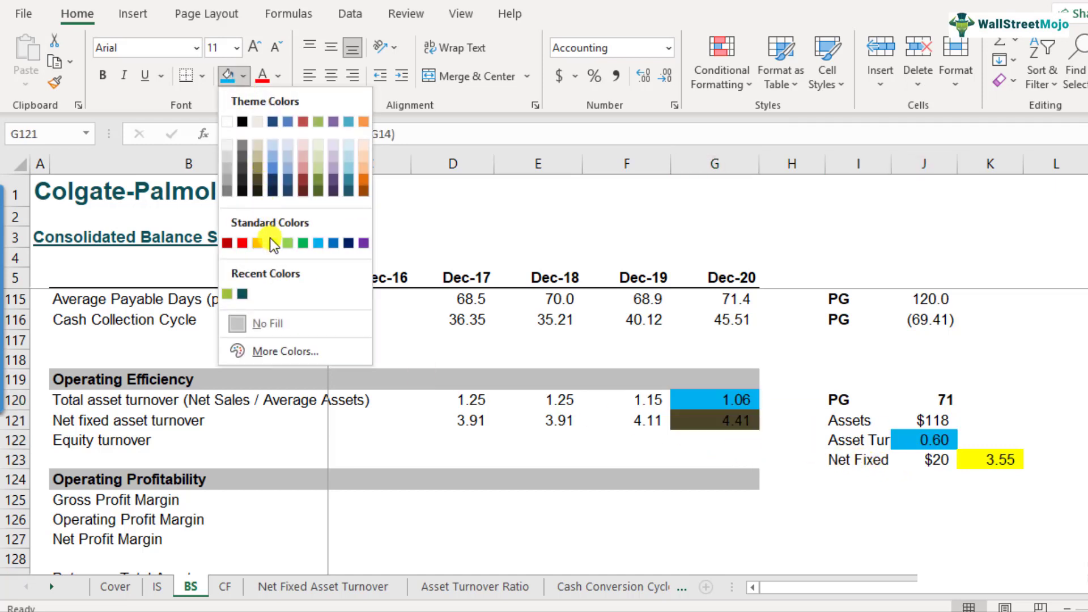
left_click(269, 237)
left_click(754, 455)
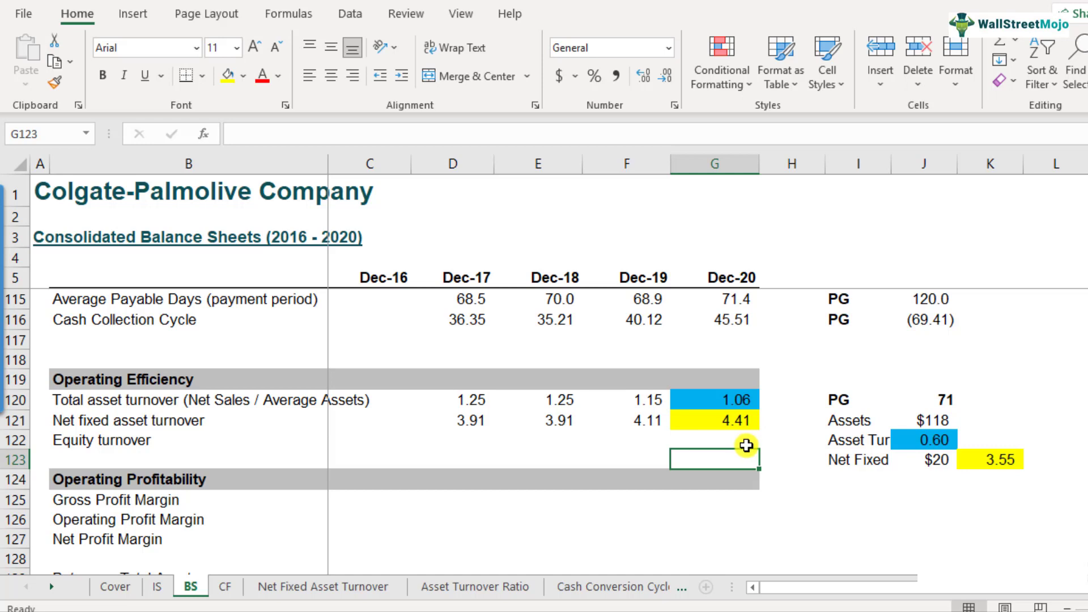
left_click(1001, 465)
left_click(732, 425)
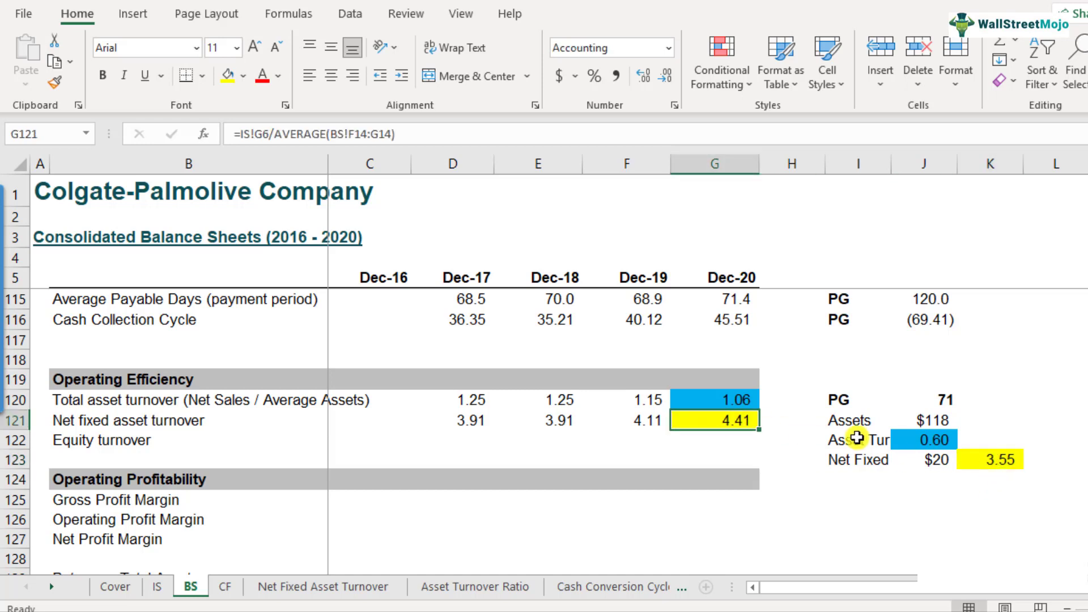